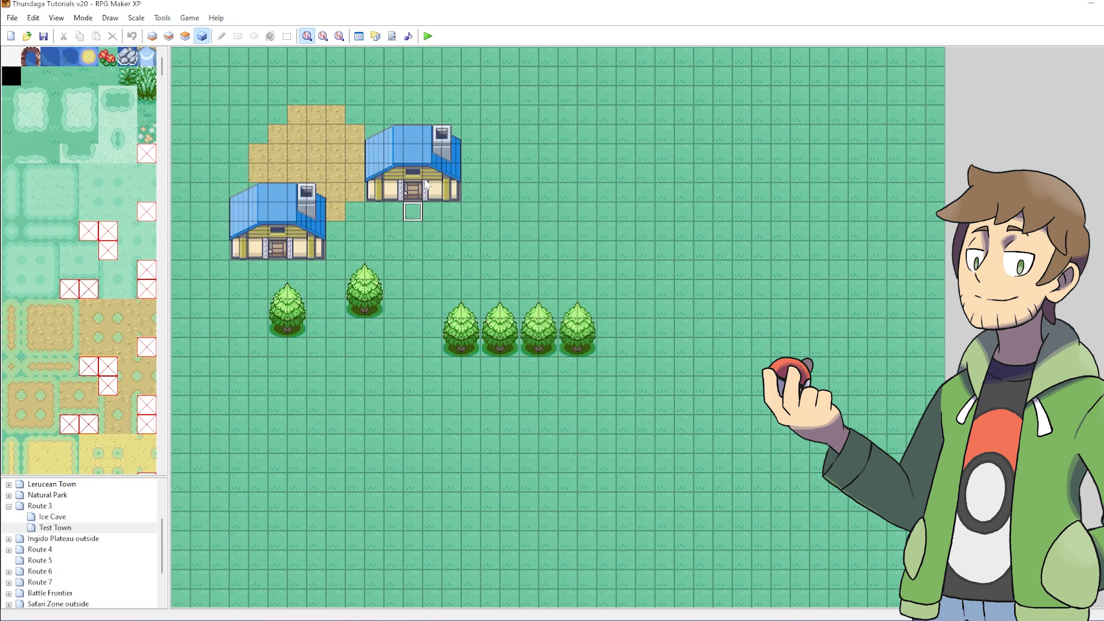
Try placing a copy of the blue house on the second layer, east of the two existing houses.
left_click(169, 37)
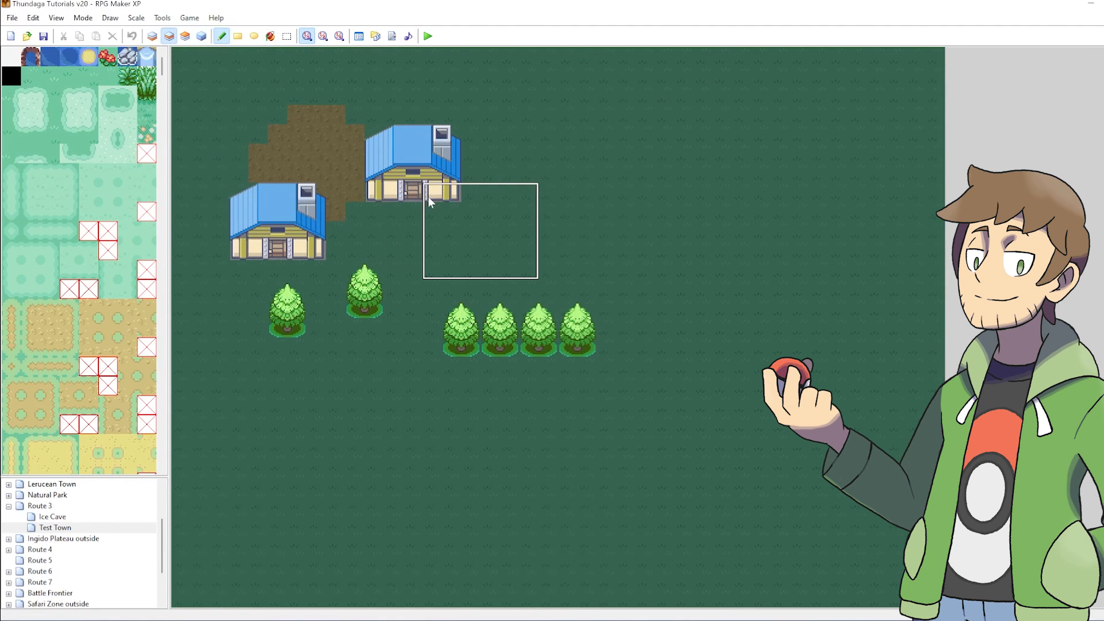
left_click(499, 192)
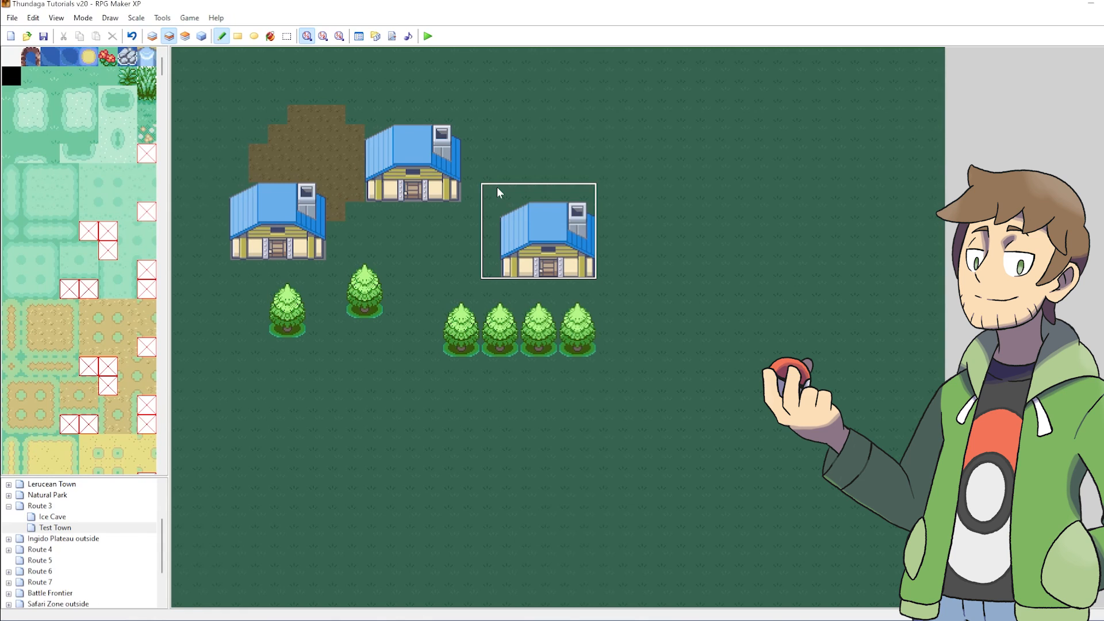
key("ctrl+z")
right_click(497, 187)
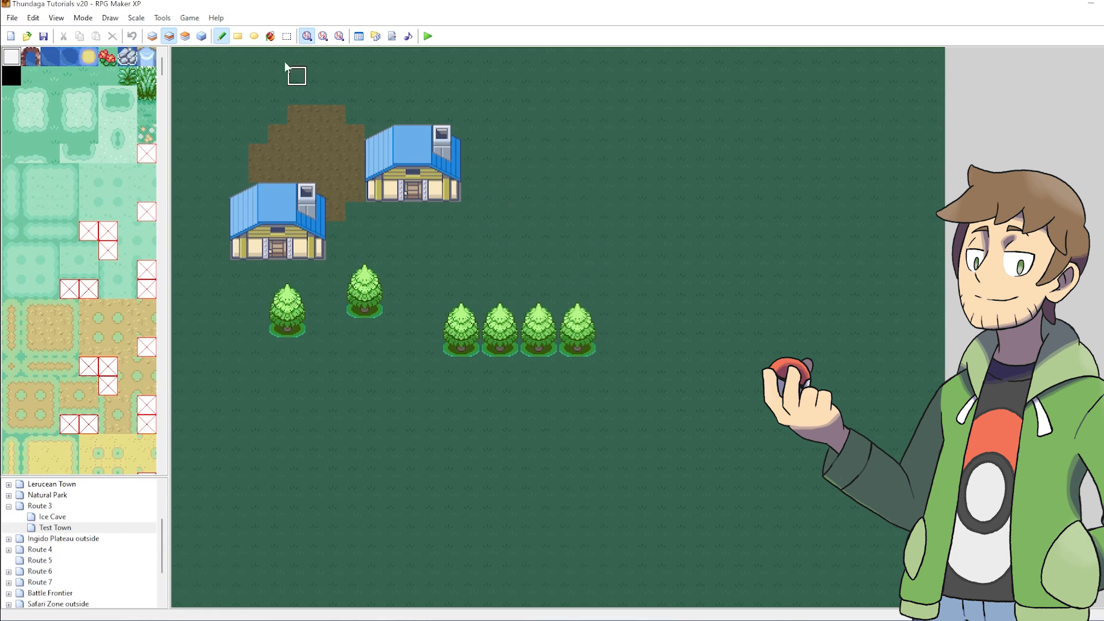
Shift the whole Test Town map right by 8 tiles.
left_click(201, 36)
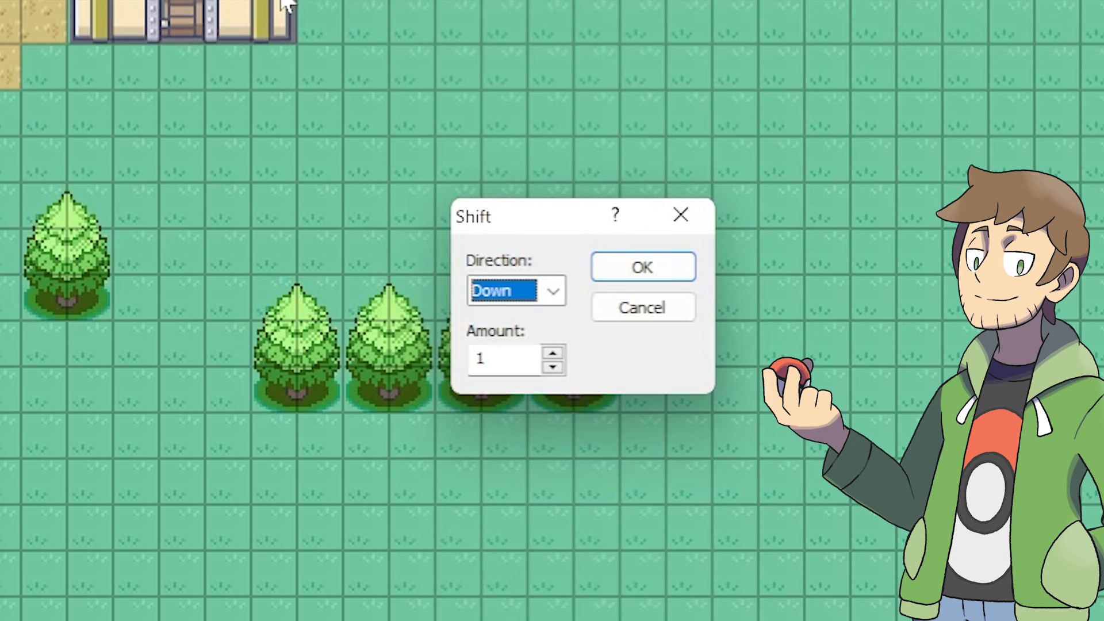
left_click(553, 291)
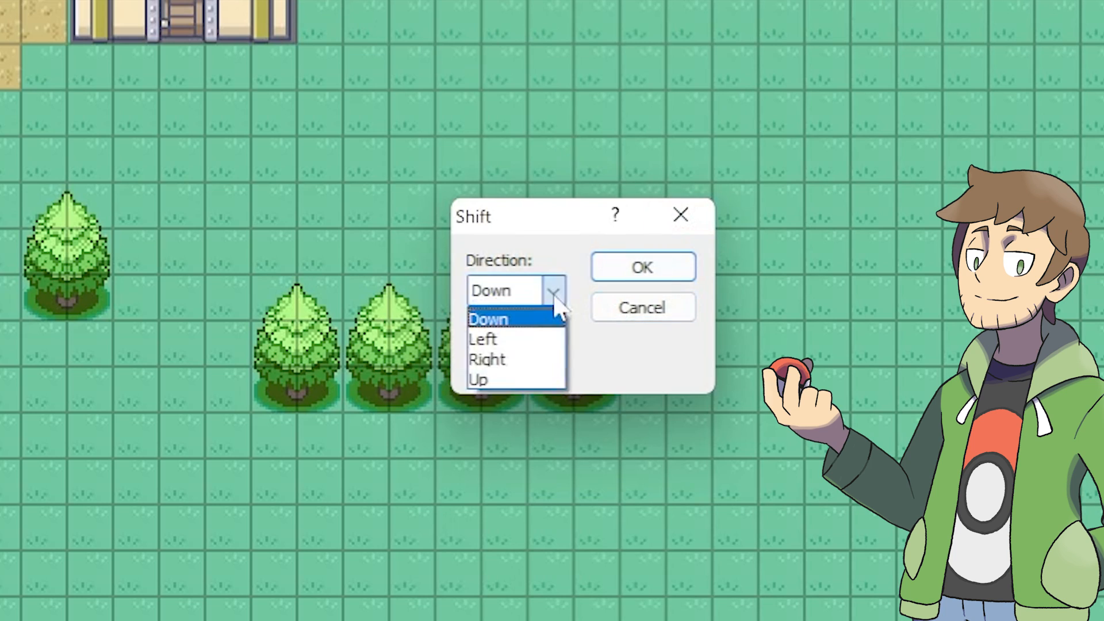
left_click(493, 359)
key("Tab")
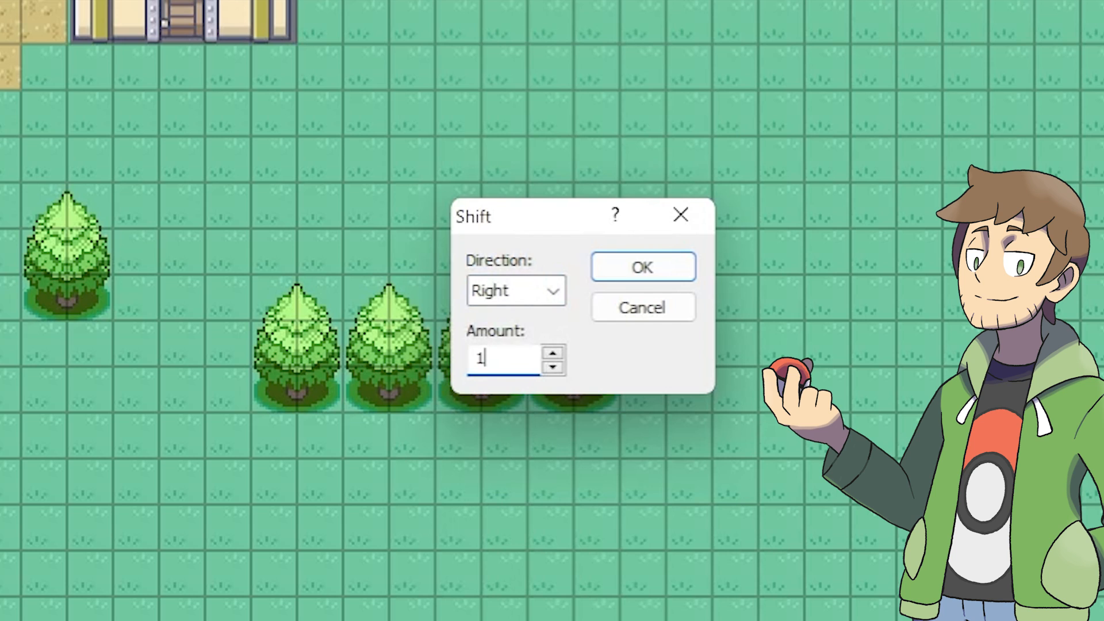
type("8")
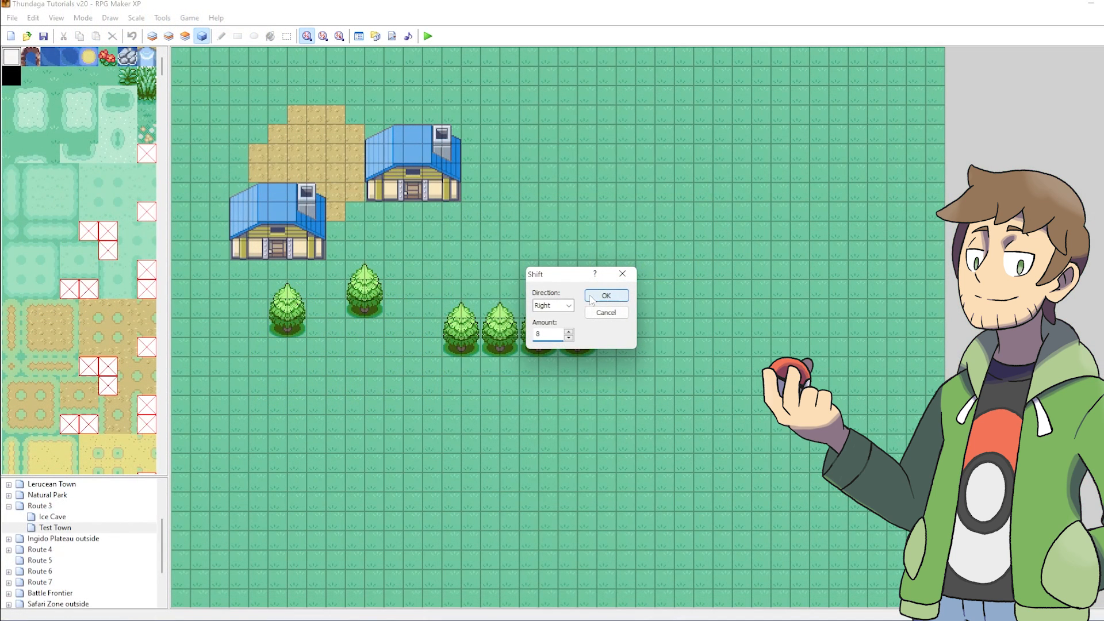
left_click(605, 296)
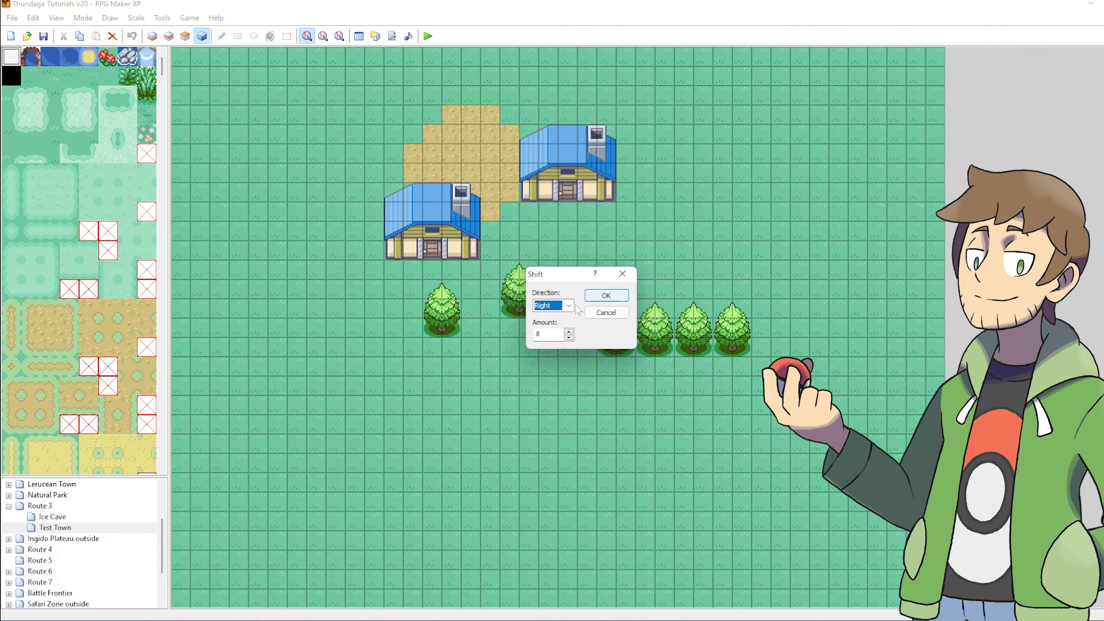
Shift the whole Test Town map down by 6 tiles.
left_click(568, 306)
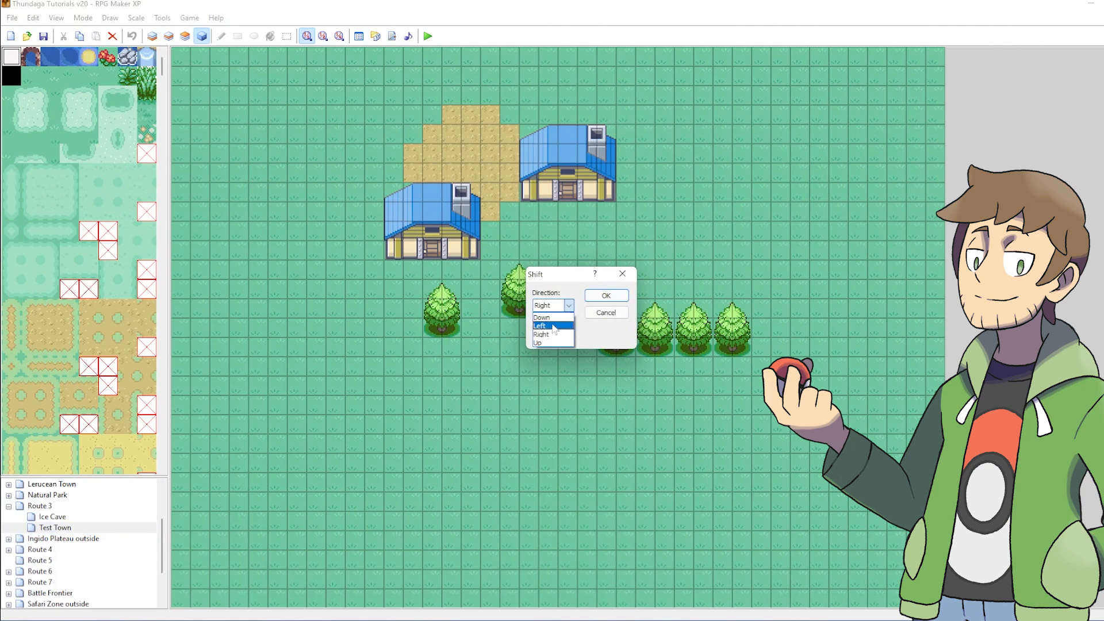
left_click(546, 314)
key("Tab")
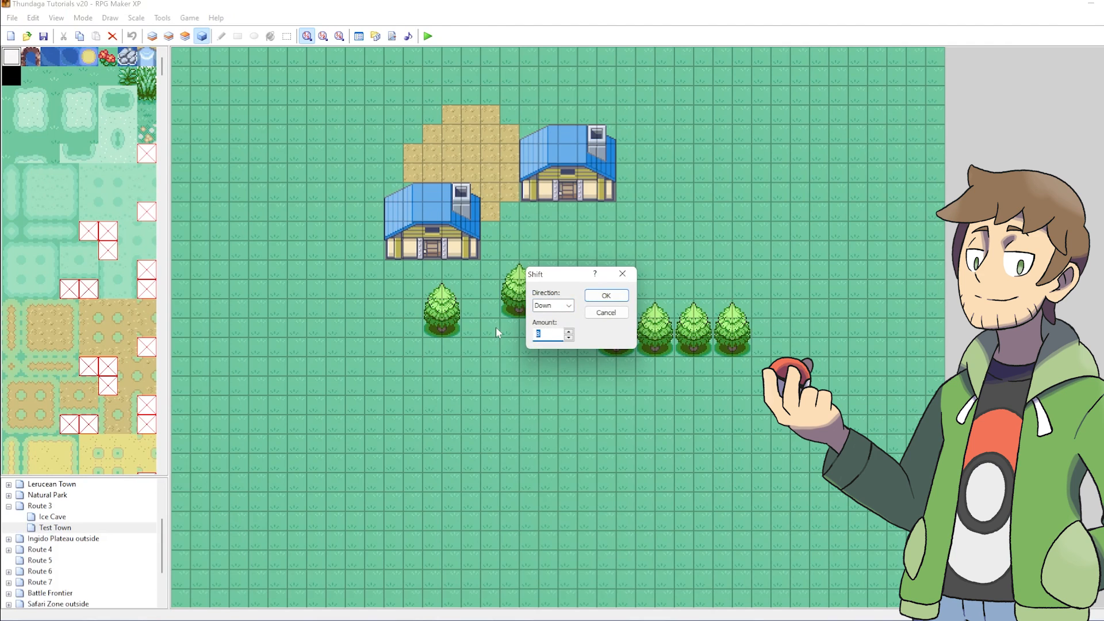
type("6")
key("Return")
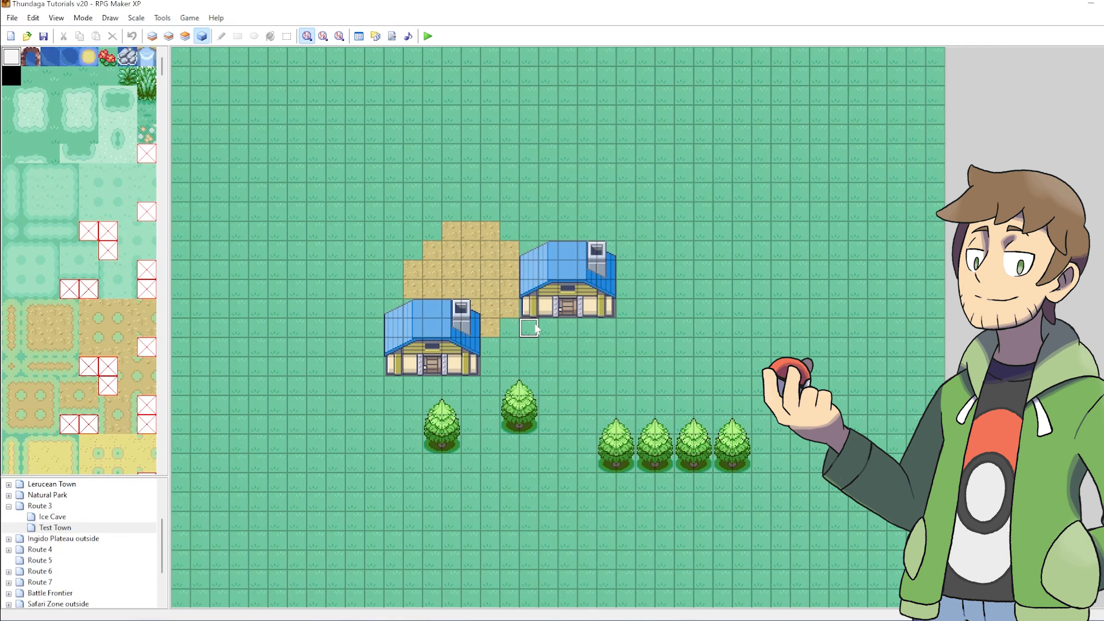
Open the Route 3 map and shift all of it left by 12 tiles.
left_click(36, 506)
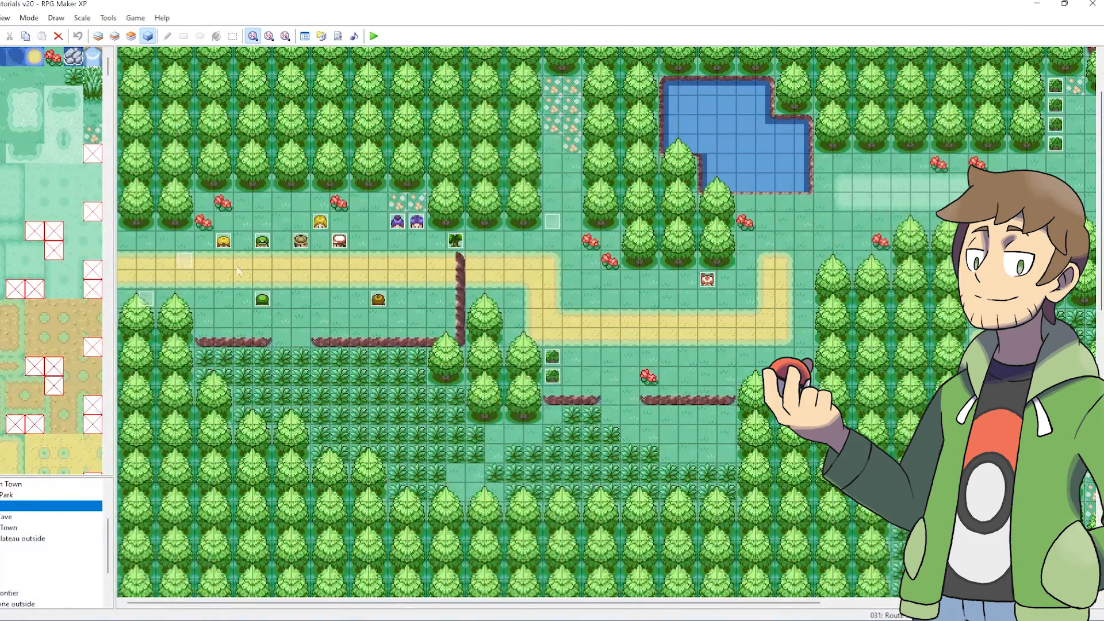
left_click(336, 284)
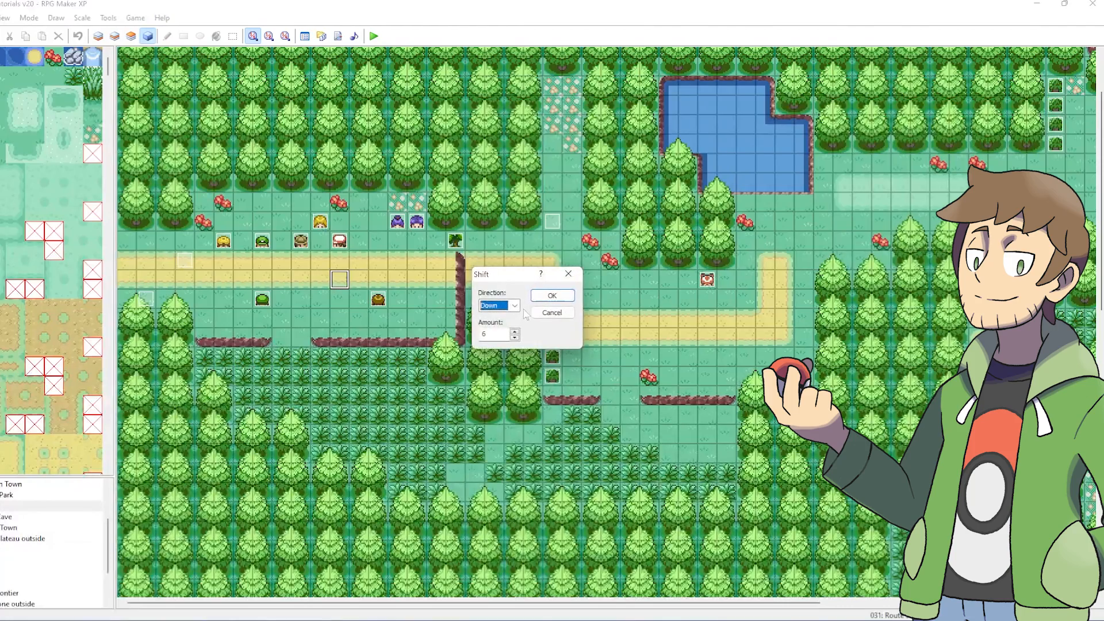
left_click(514, 305)
left_click(495, 326)
left_click_drag(496, 333, 456, 335)
type("12")
left_click(569, 298)
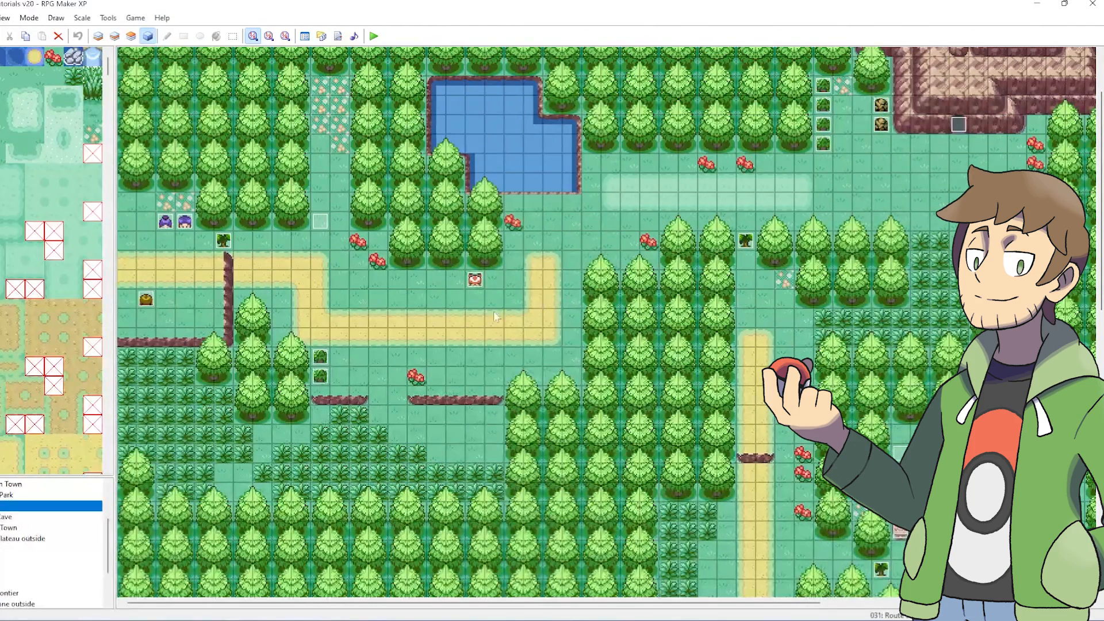
Shift the Route 3 map back to the right by 12 tiles.
middle_click(589, 311)
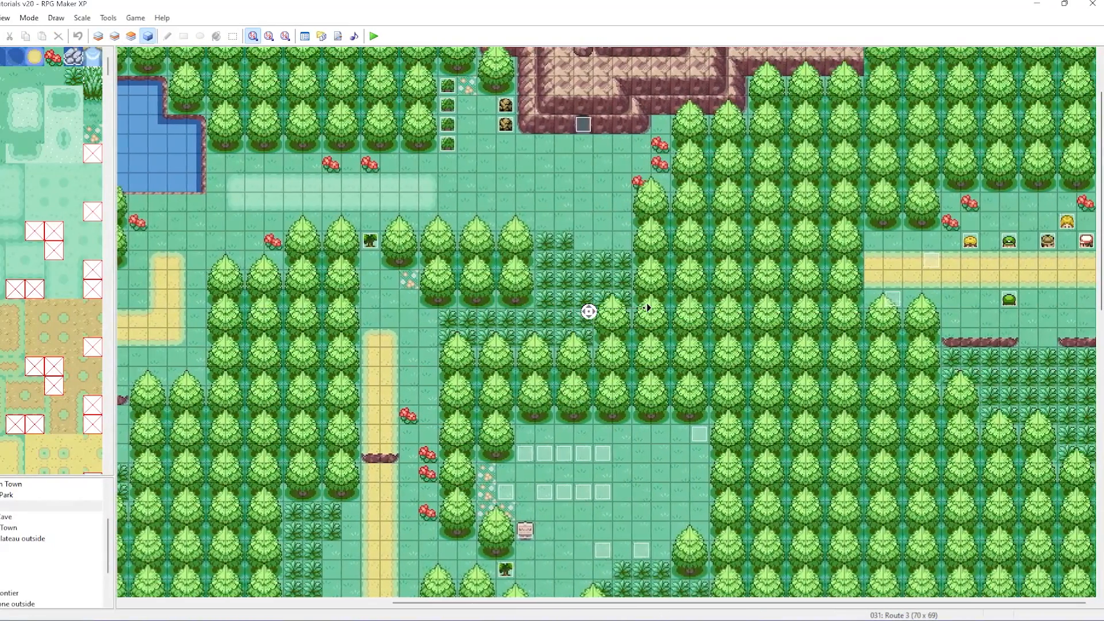
middle_click(648, 308)
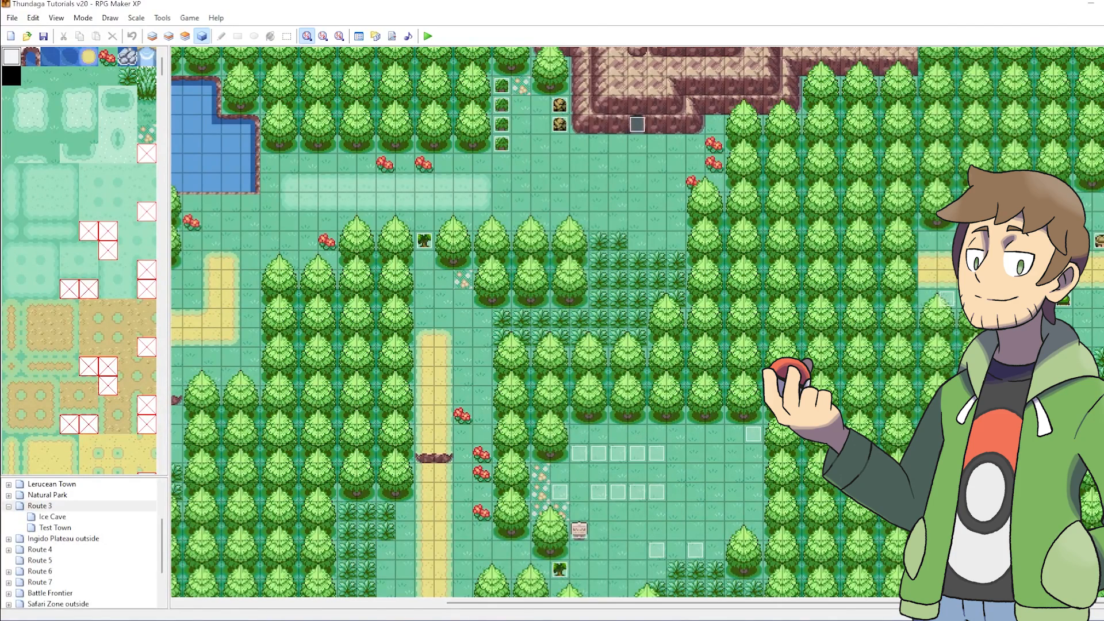
left_click(566, 306)
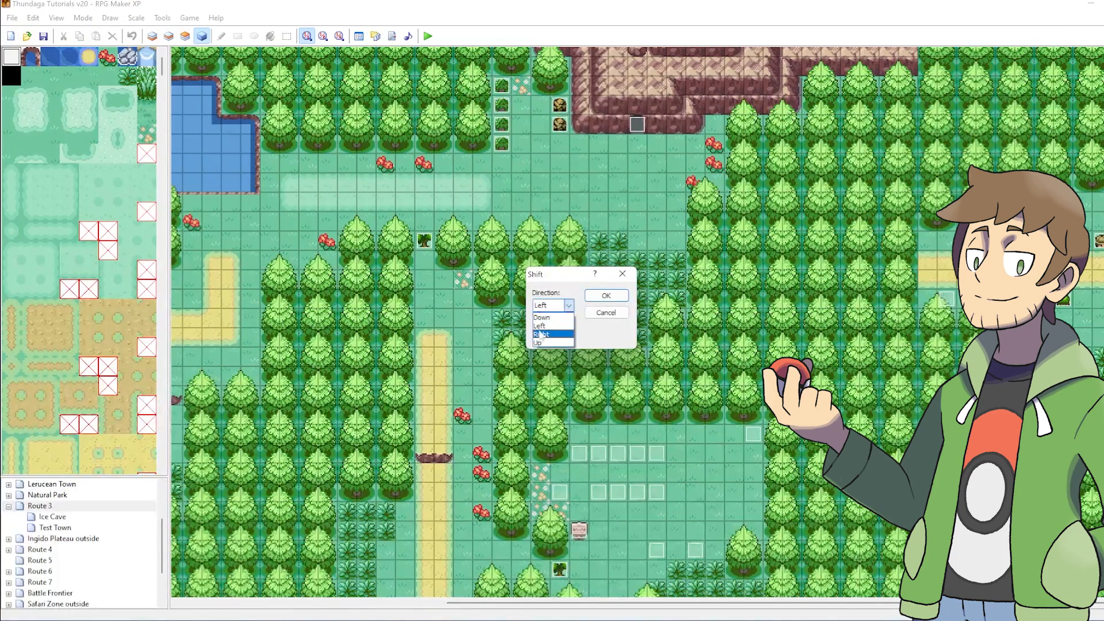
left_click(541, 334)
left_click(605, 296)
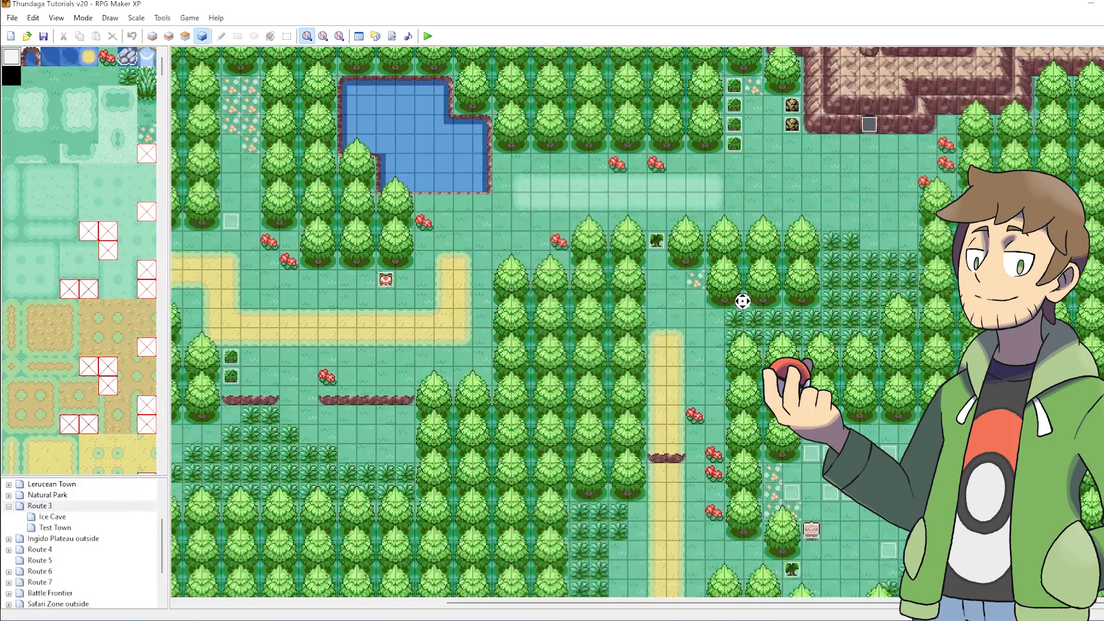
middle_click_drag(742, 301, 595, 301)
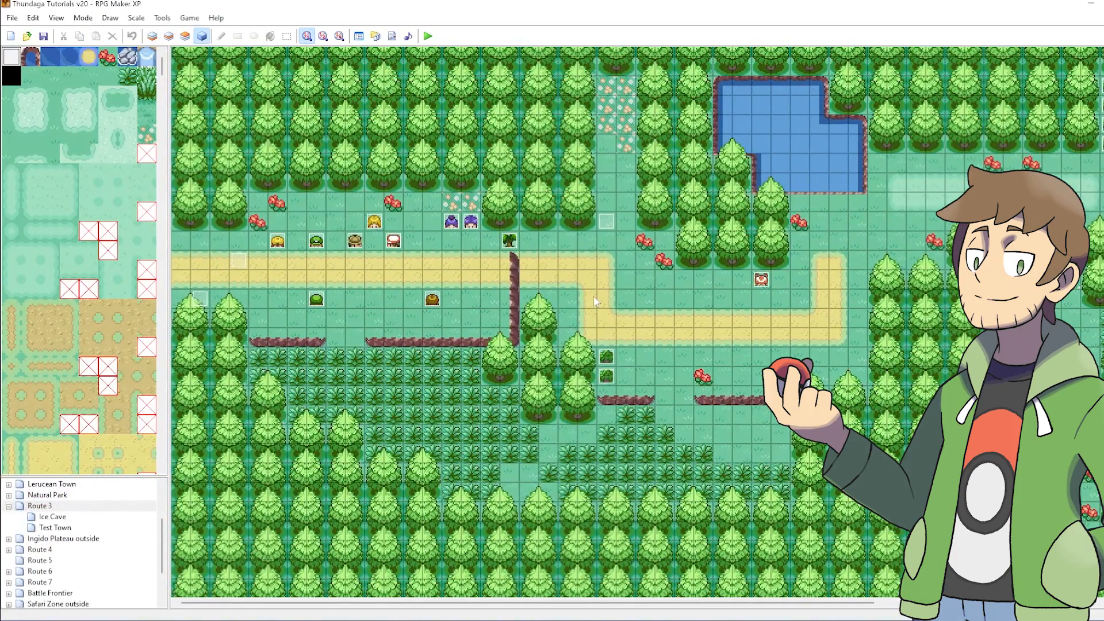
middle_click_drag(660, 300, 573, 353)
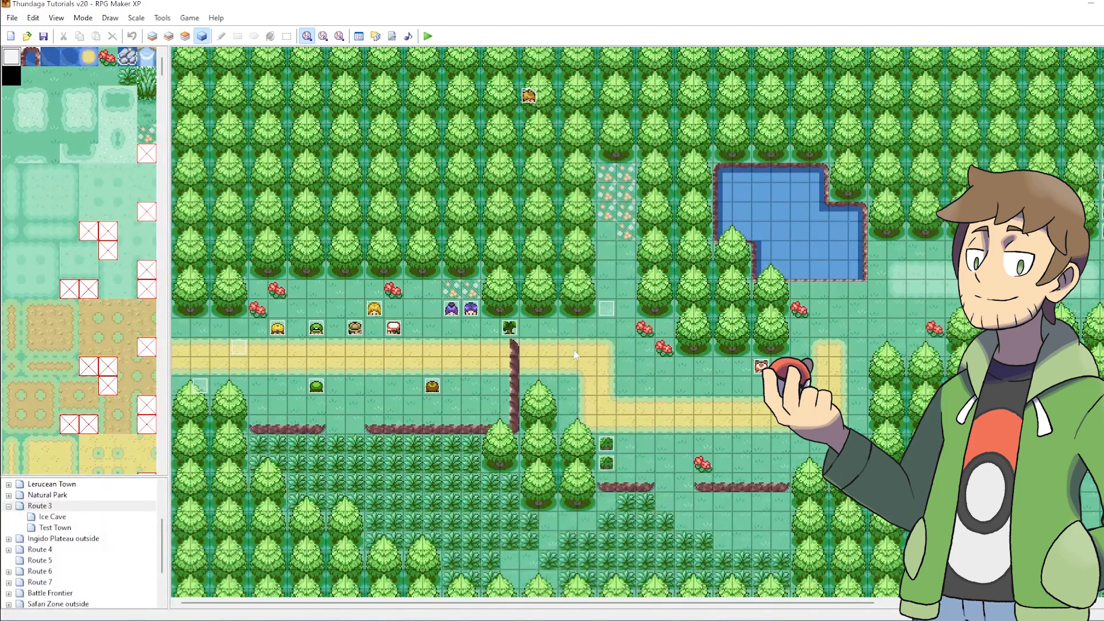
In Test Town, copy the tree base on the second layer and fill the map's west edge with four columns of trees up to the top.
left_click(43, 528)
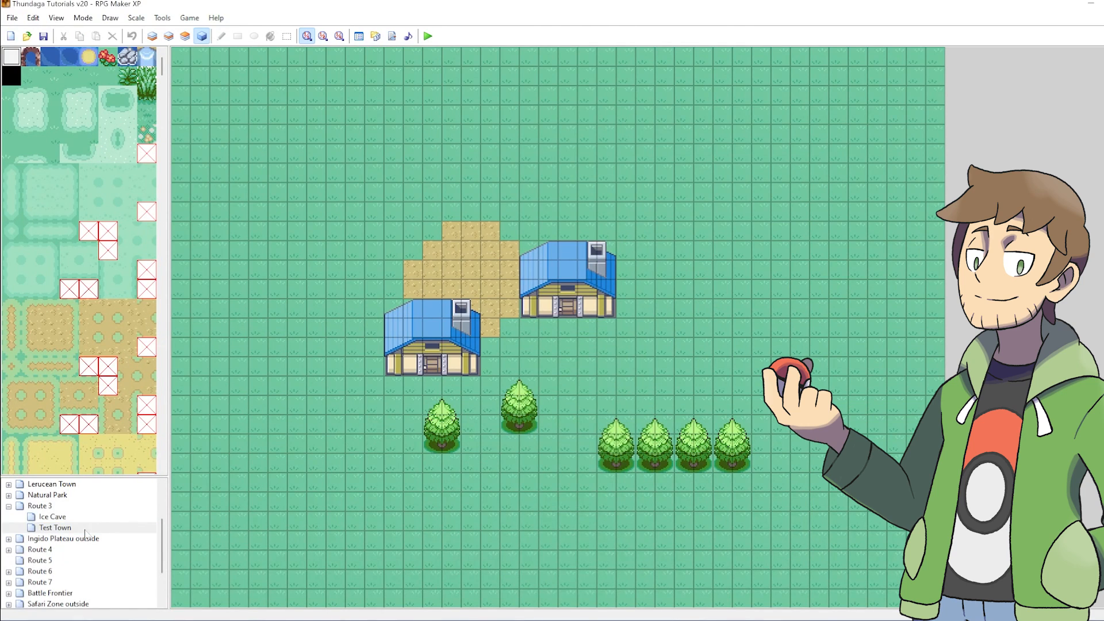
key("F6")
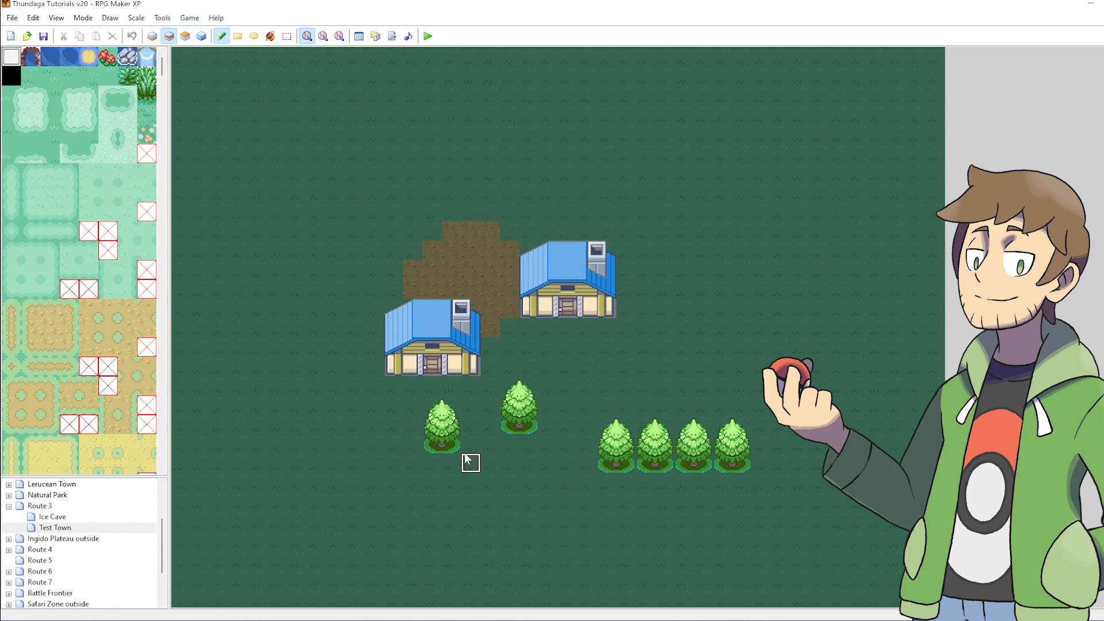
right_click(440, 438)
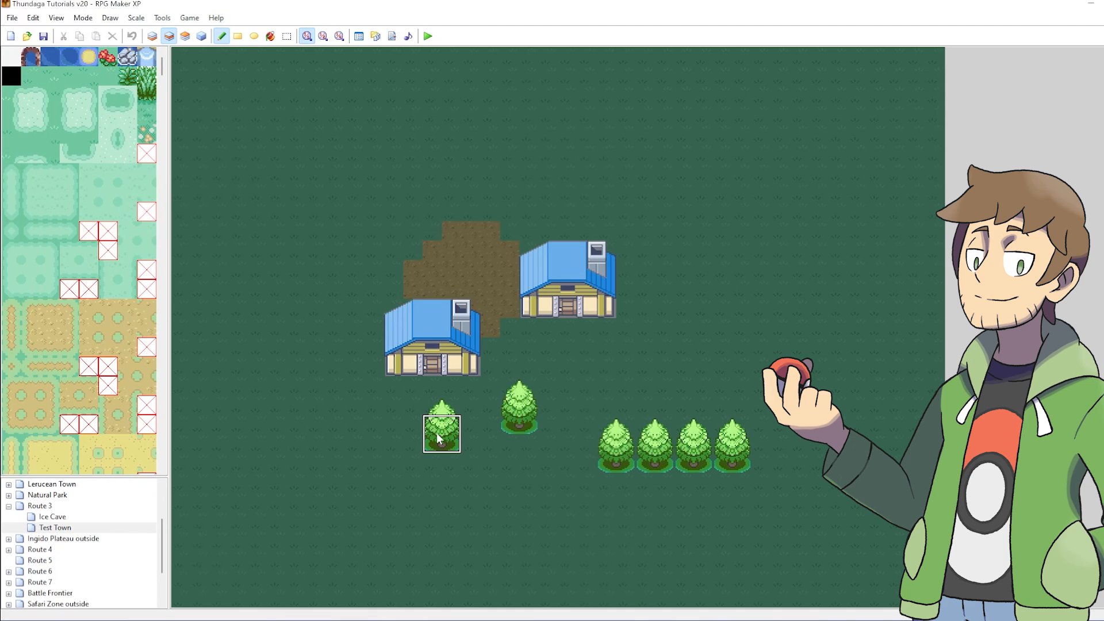
left_click(226, 431)
left_click(180, 428)
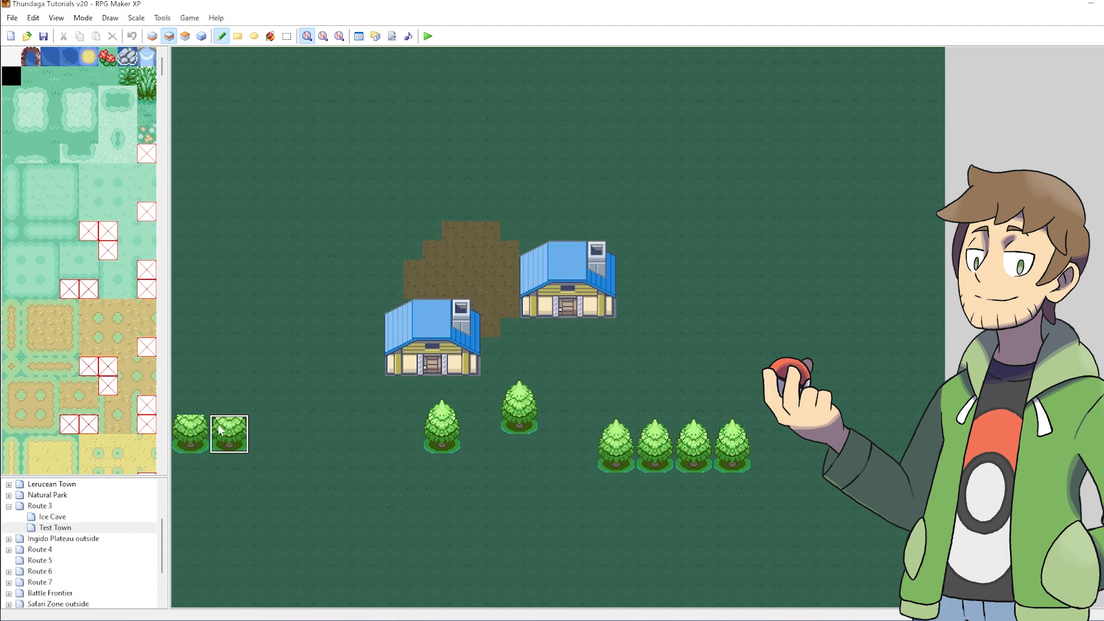
mouse_move(219, 424)
left_mouse_down()
mouse_move(306, 432)
mouse_move(306, 471)
mouse_move(192, 466)
left_mouse_up()
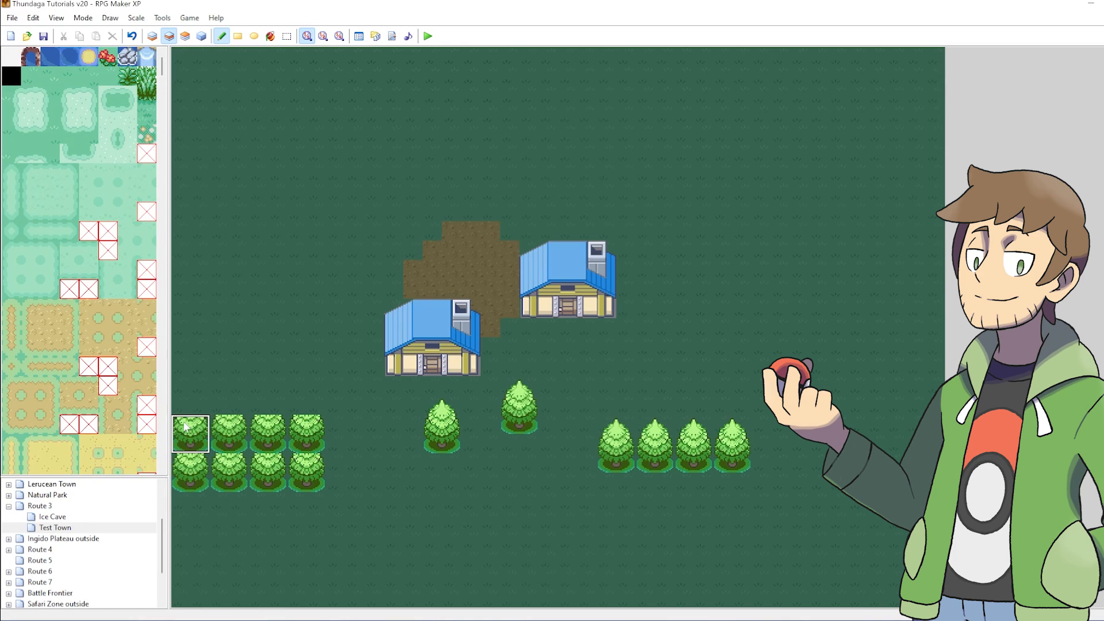
right_click_drag(185, 426, 311, 482)
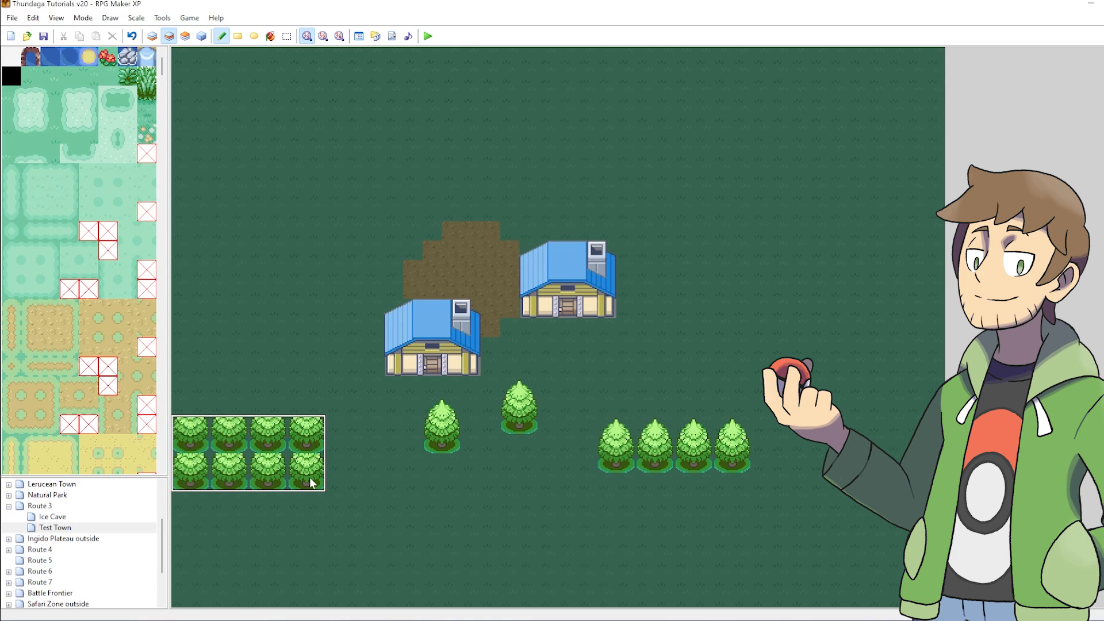
mouse_move(310, 403)
left_mouse_down()
mouse_move(302, 271)
mouse_move(314, 109)
left_mouse_up()
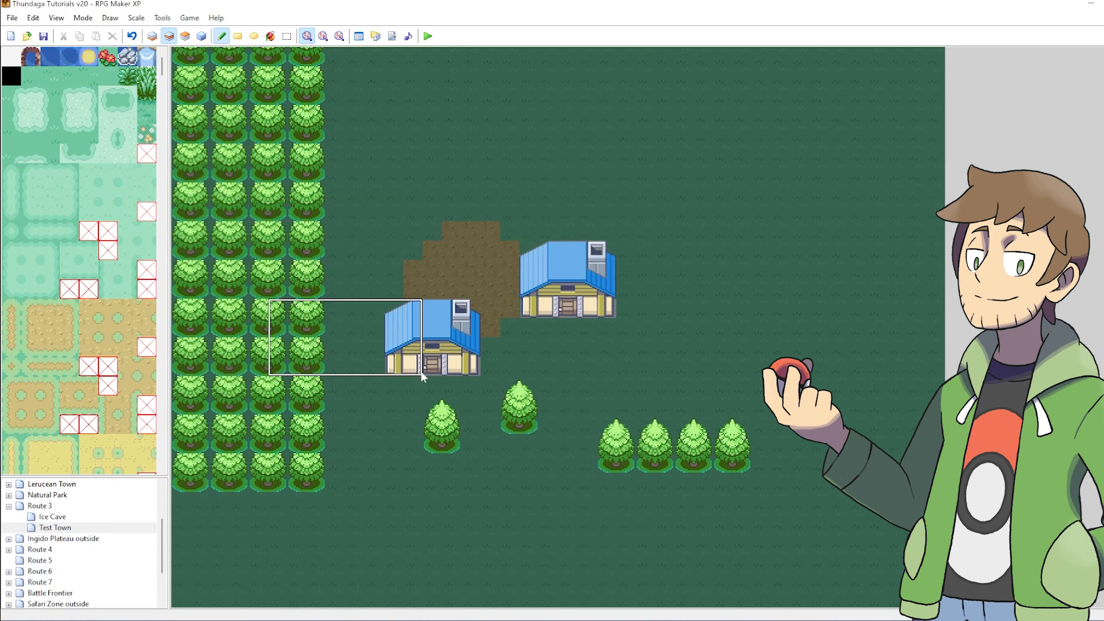
Copy the two-tile-wide treetop and place it on the third layer above the four border trees in the third row.
right_click_drag(436, 403, 447, 407)
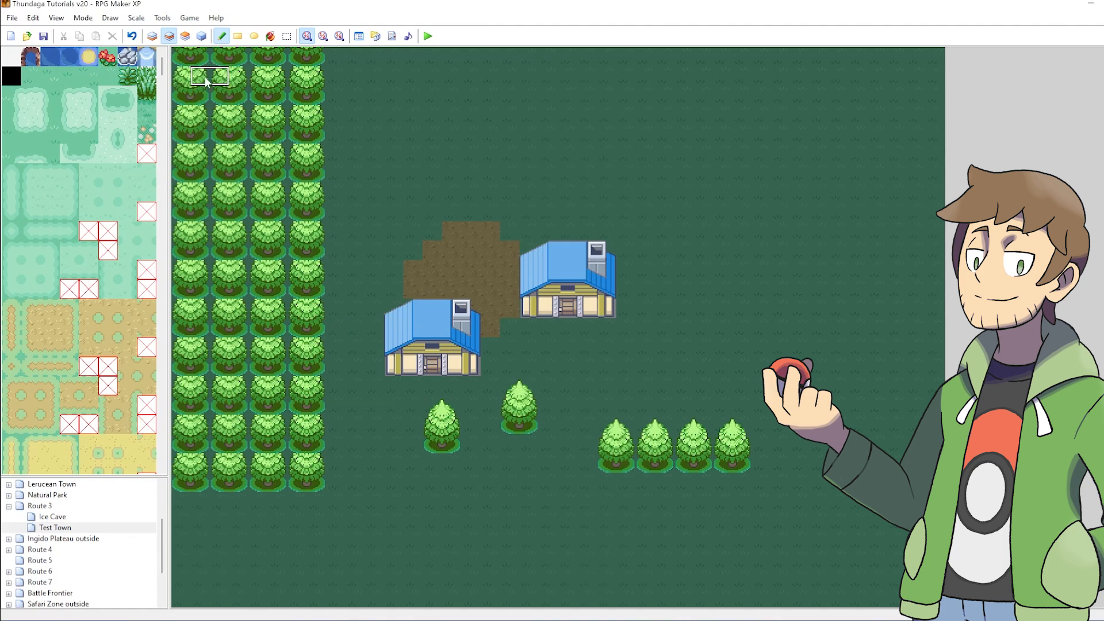
left_click(186, 36)
left_click(315, 102)
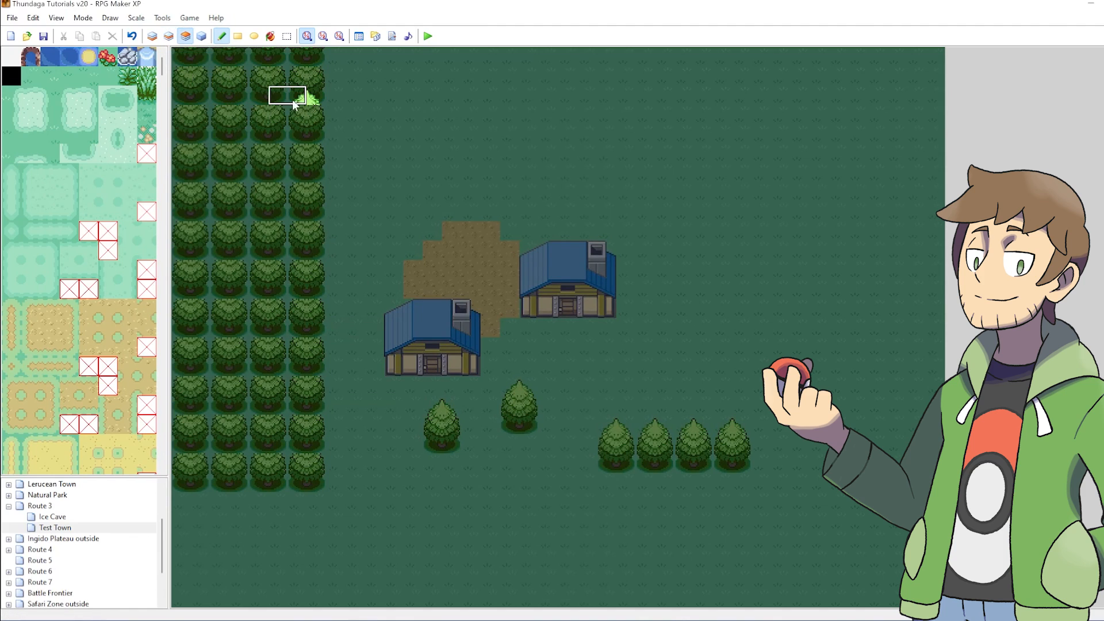
left_click(277, 102)
left_click(231, 101)
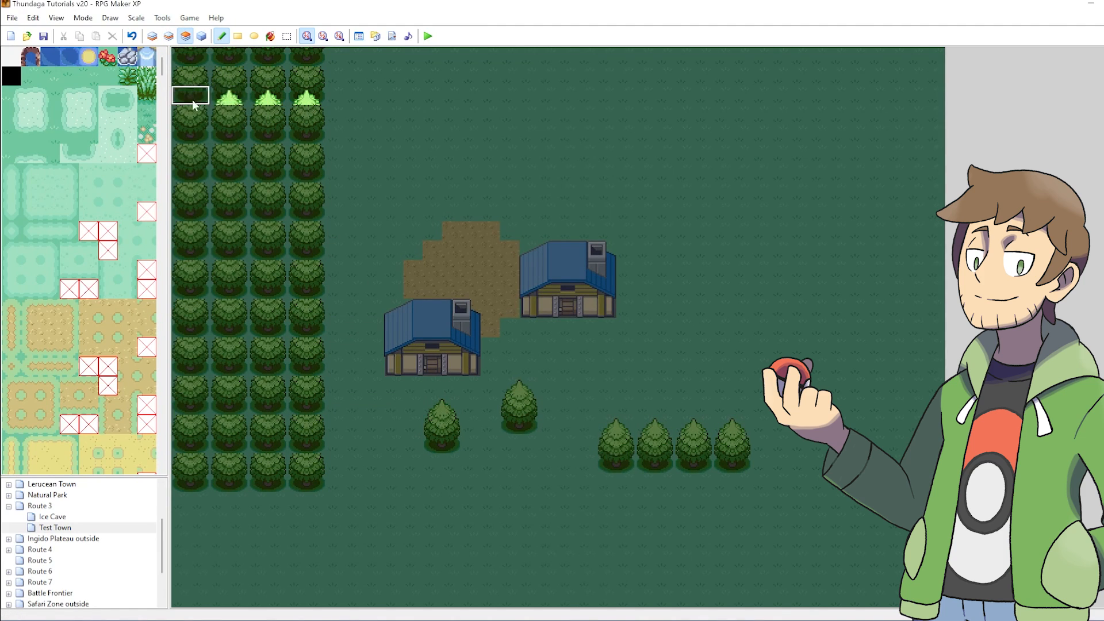
left_click(189, 102)
Copy the four treetops with the blank row above and repeat them on the third layer over all the border trees.
right_click_drag(184, 104, 312, 75)
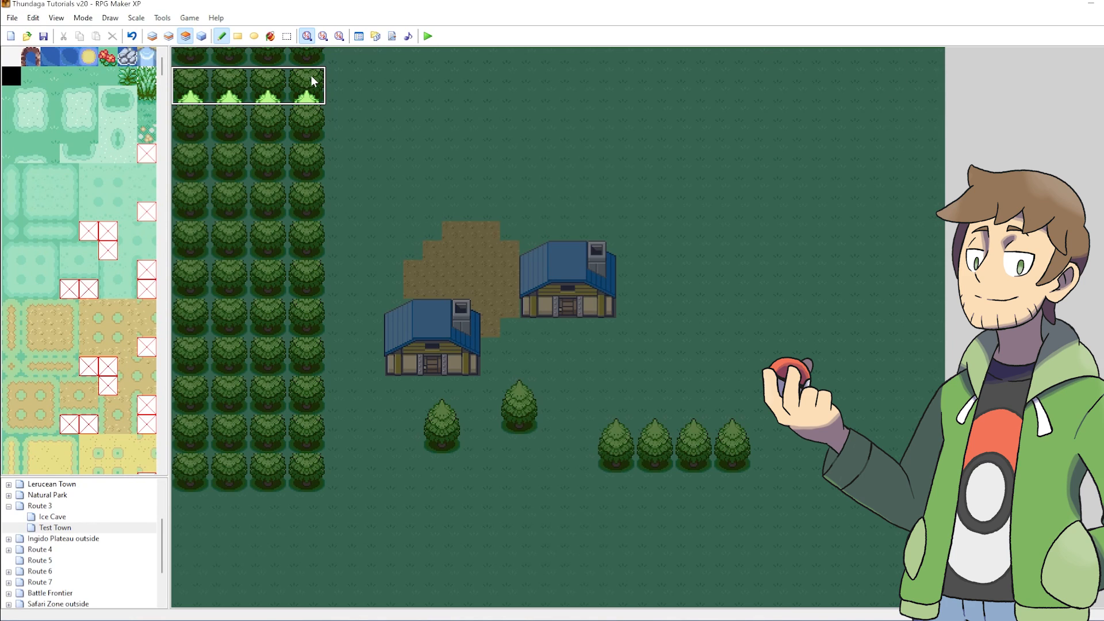
mouse_move(310, 75)
left_mouse_down()
mouse_move(308, 310)
mouse_move(323, 426)
mouse_move(295, 197)
mouse_move(301, 69)
mouse_move(313, 59)
left_mouse_up()
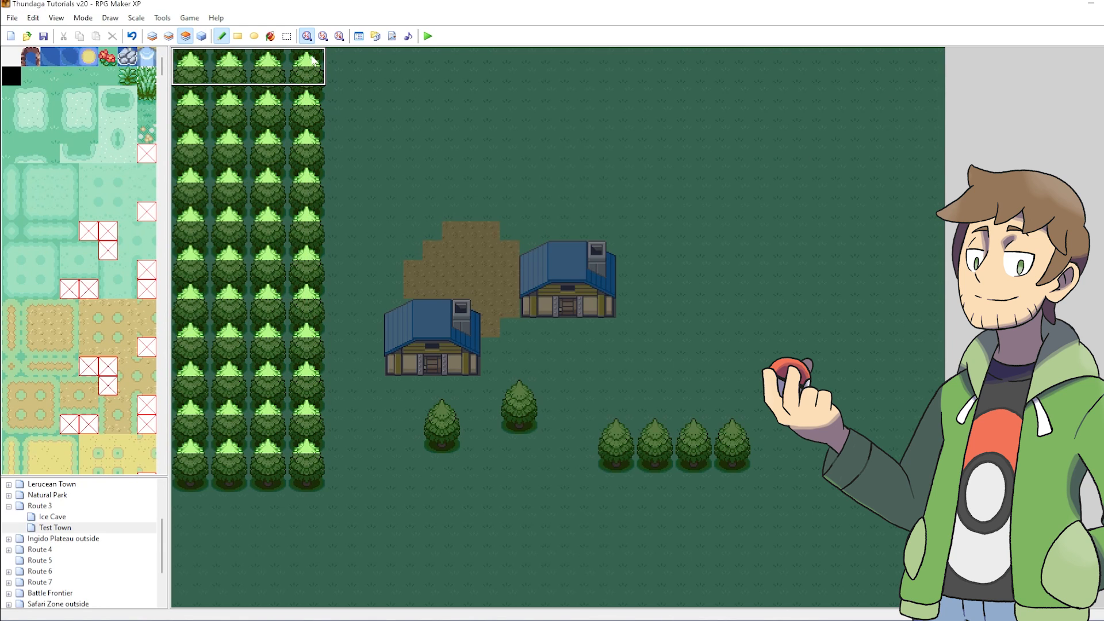
key("F4")
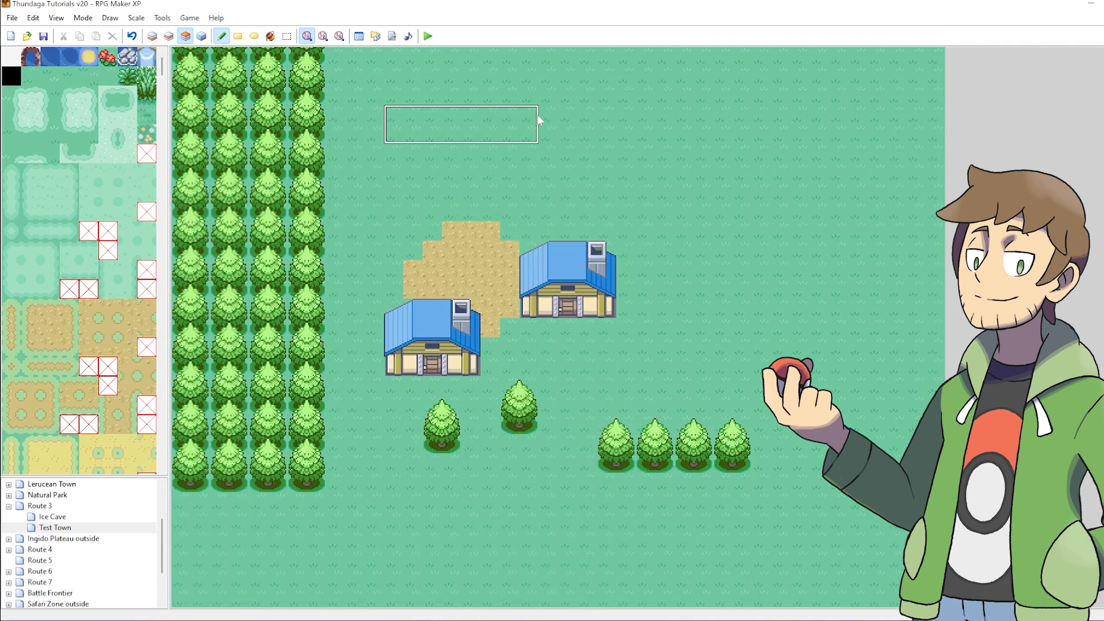
key("F4")
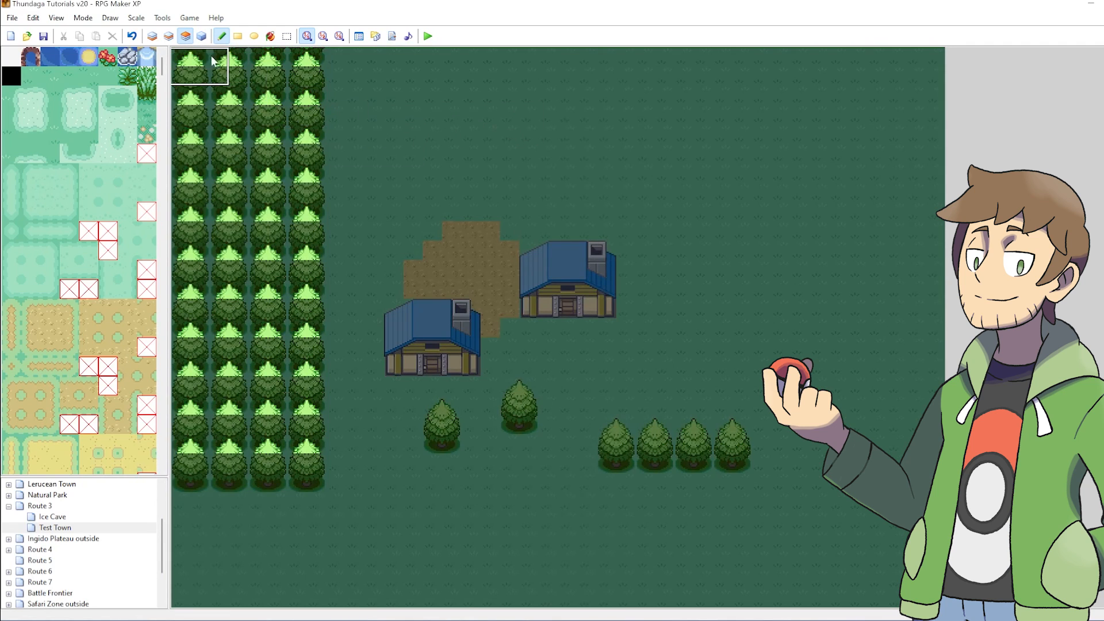
Extend the bottom row of the west border by one tree, placing its base on the second layer and its top on the third.
left_click(166, 38)
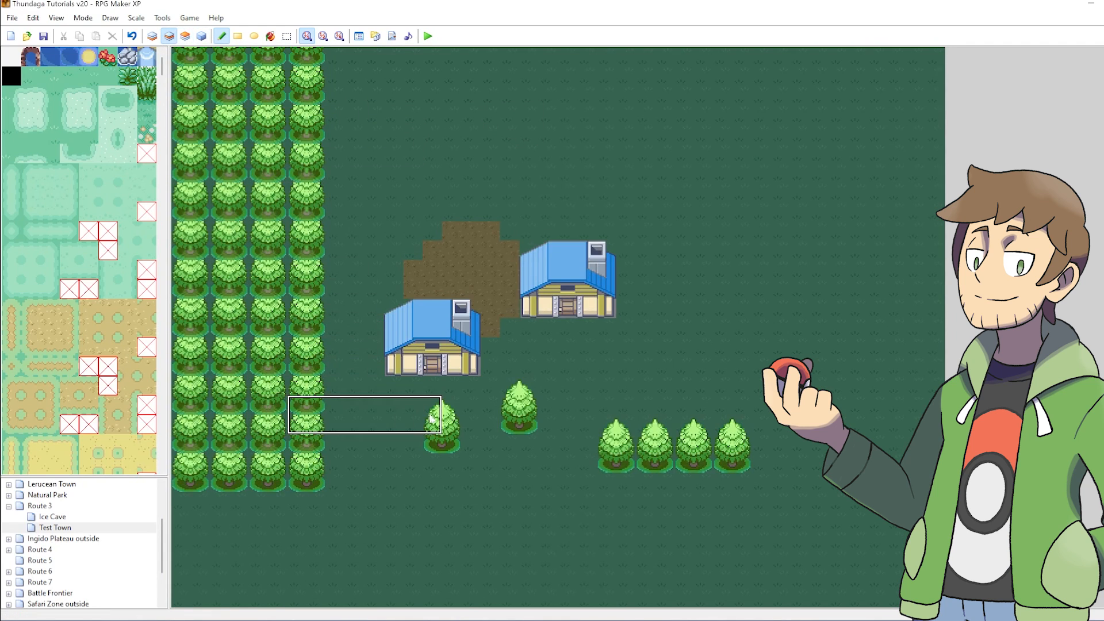
key("F4")
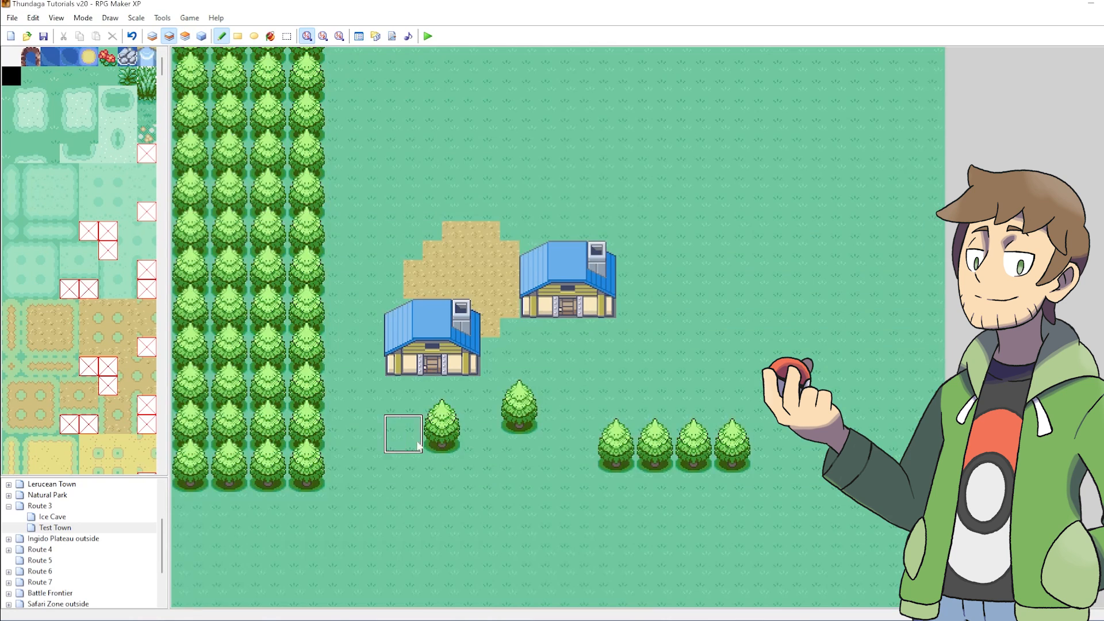
key("F4")
left_click(353, 476)
key("F4")
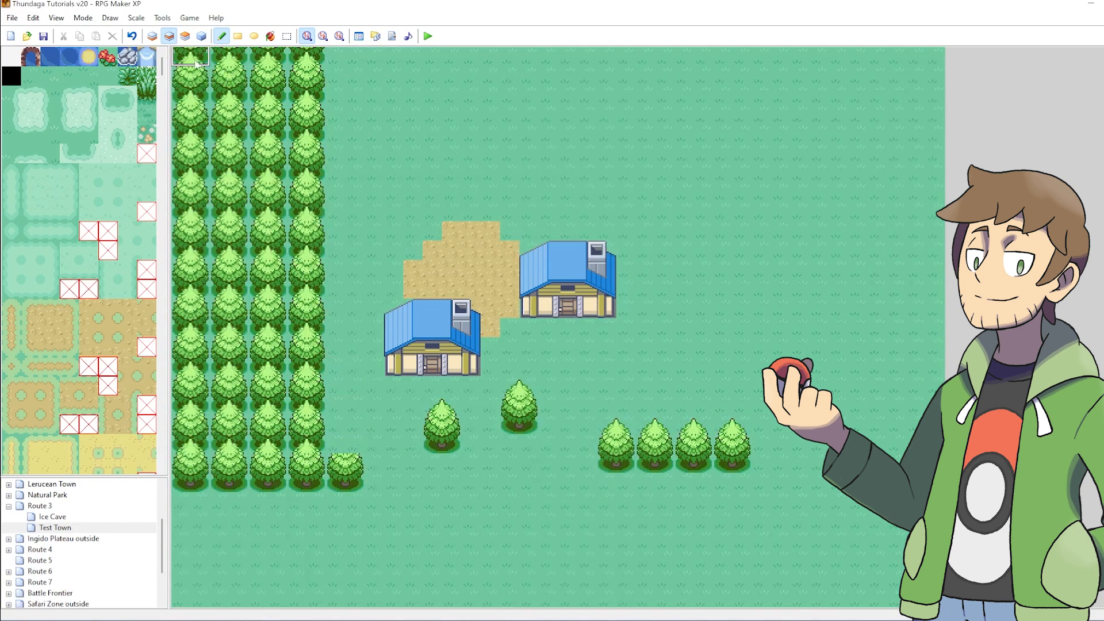
left_click(184, 37)
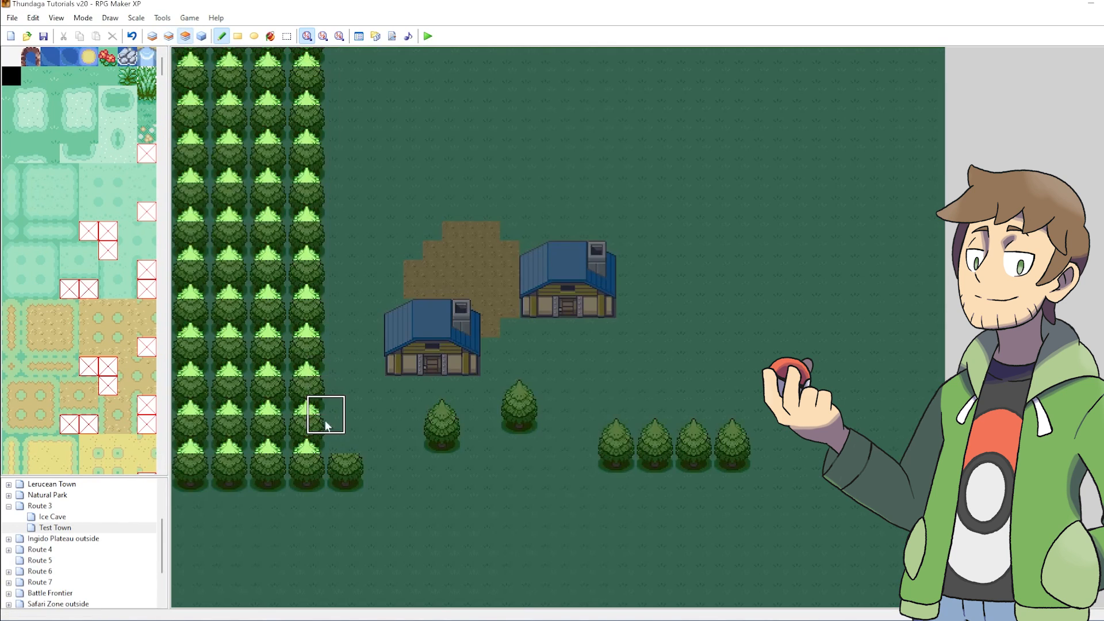
left_click(344, 444)
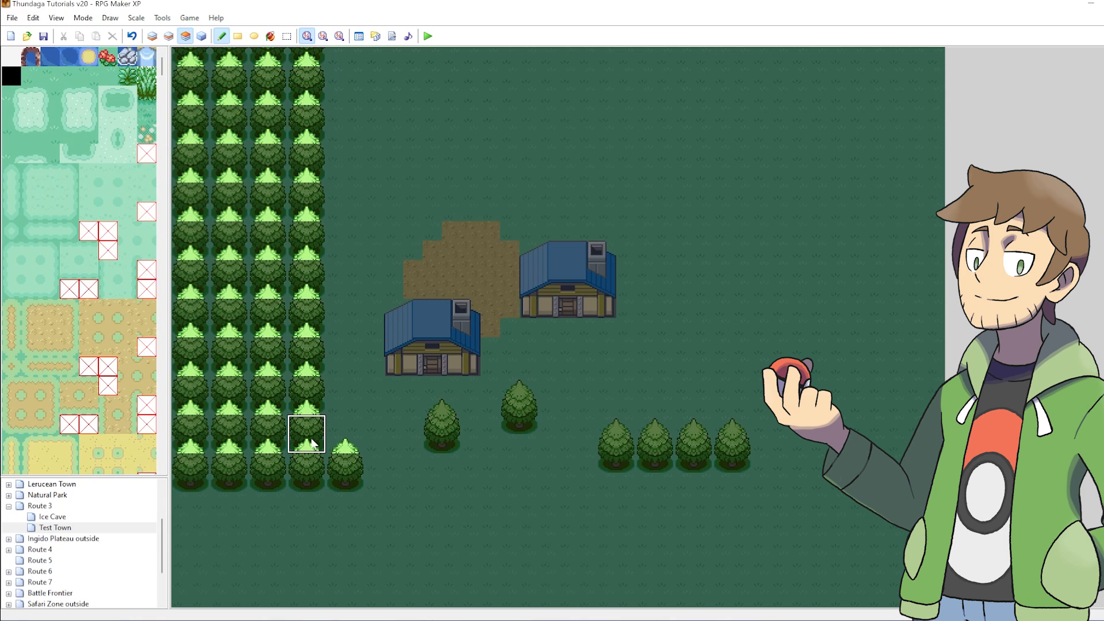
Copy a block of border tree bases on the second layer and fill the south, east and north edges of the map with it.
left_click(169, 37)
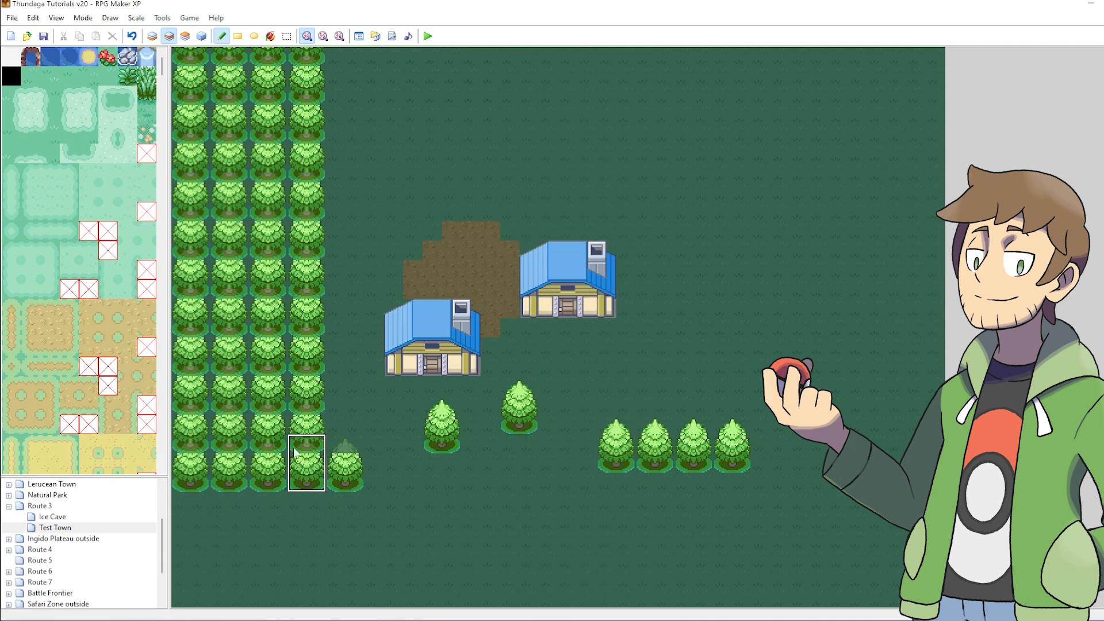
right_click_drag(310, 475, 191, 431)
left_click(184, 499)
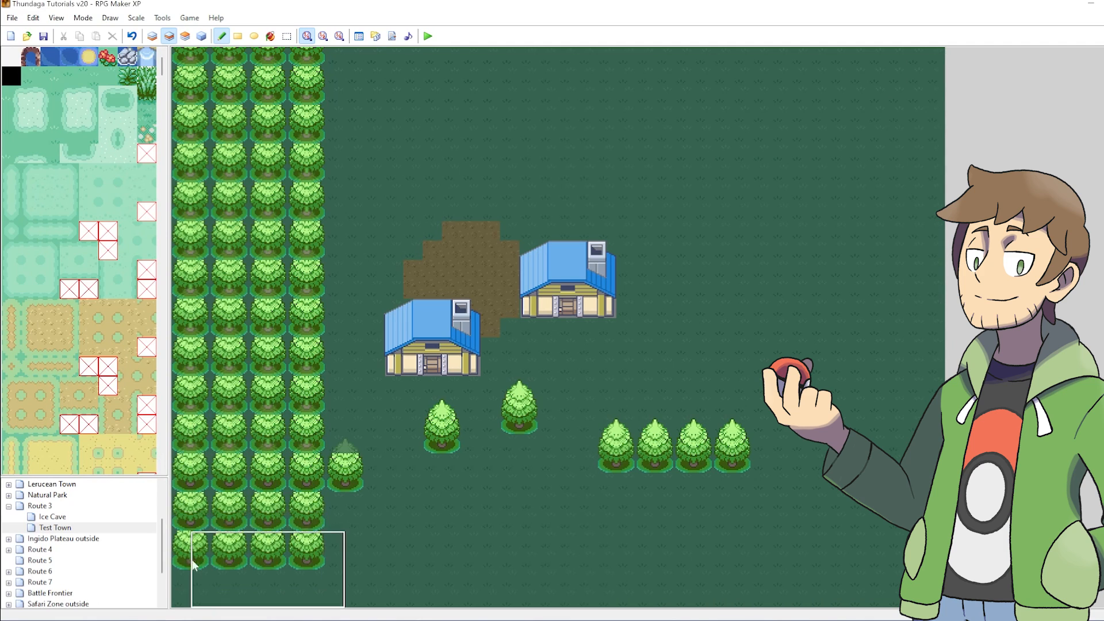
mouse_move(177, 575)
left_mouse_down()
mouse_move(753, 575)
mouse_move(540, 575)
mouse_move(306, 512)
mouse_move(480, 493)
mouse_move(751, 511)
mouse_move(793, 399)
mouse_move(801, 58)
mouse_move(337, 58)
mouse_move(330, 72)
mouse_move(639, 85)
left_mouse_up()
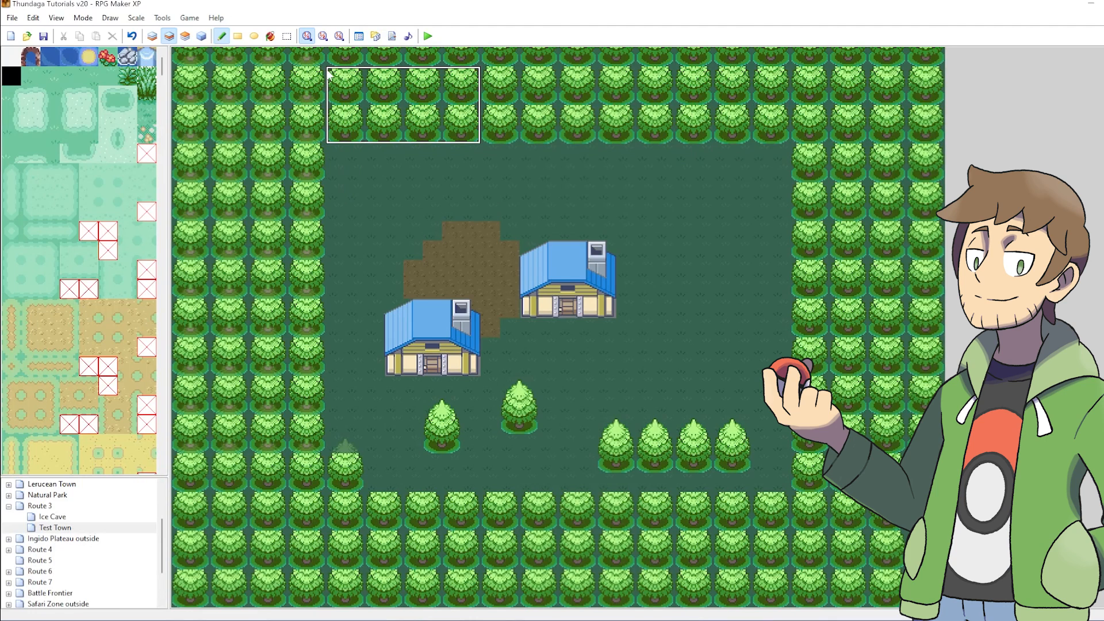
left_click_drag(331, 109, 652, 123)
Erase one tree base from the innermost north row and one from the innermost west column, using copied blank second-layer tiles.
right_click(388, 226)
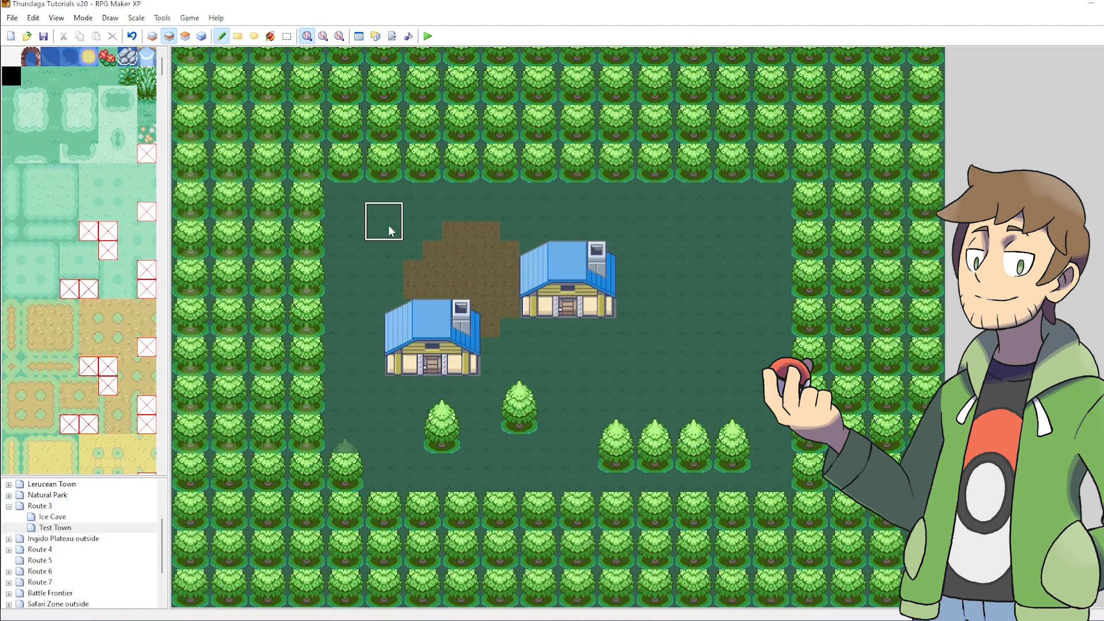
left_click(386, 166)
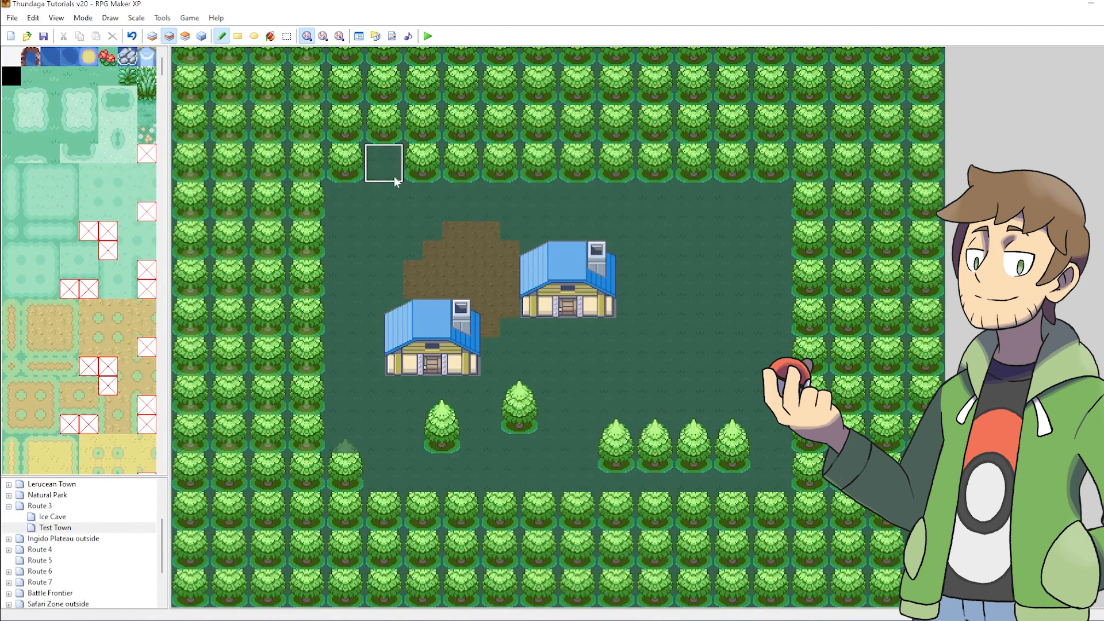
right_click(394, 241)
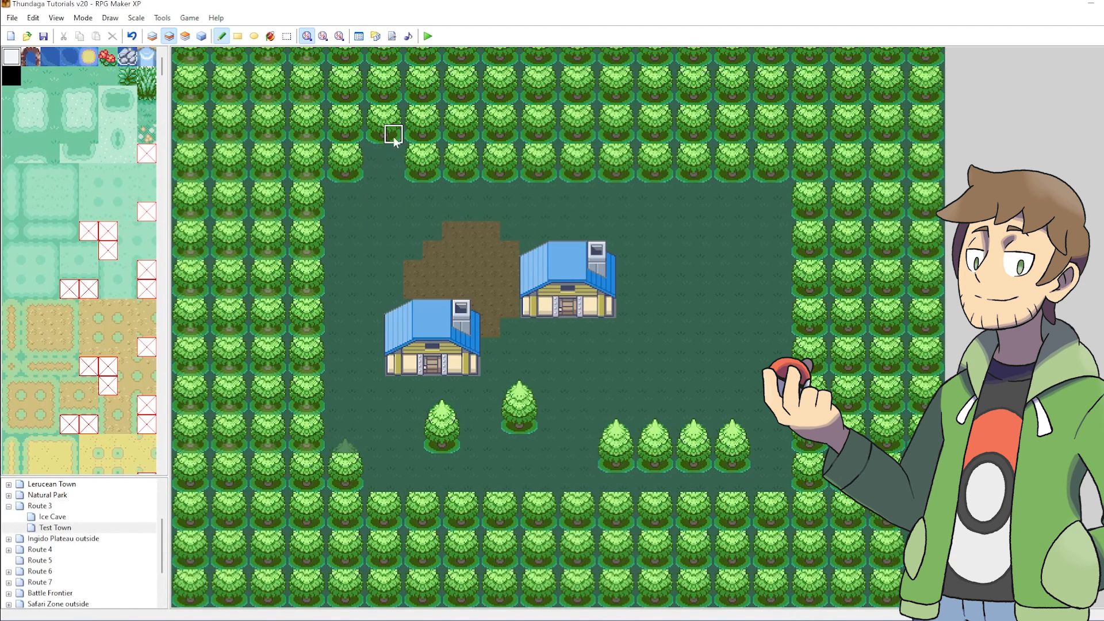
right_click_drag(394, 138, 394, 62)
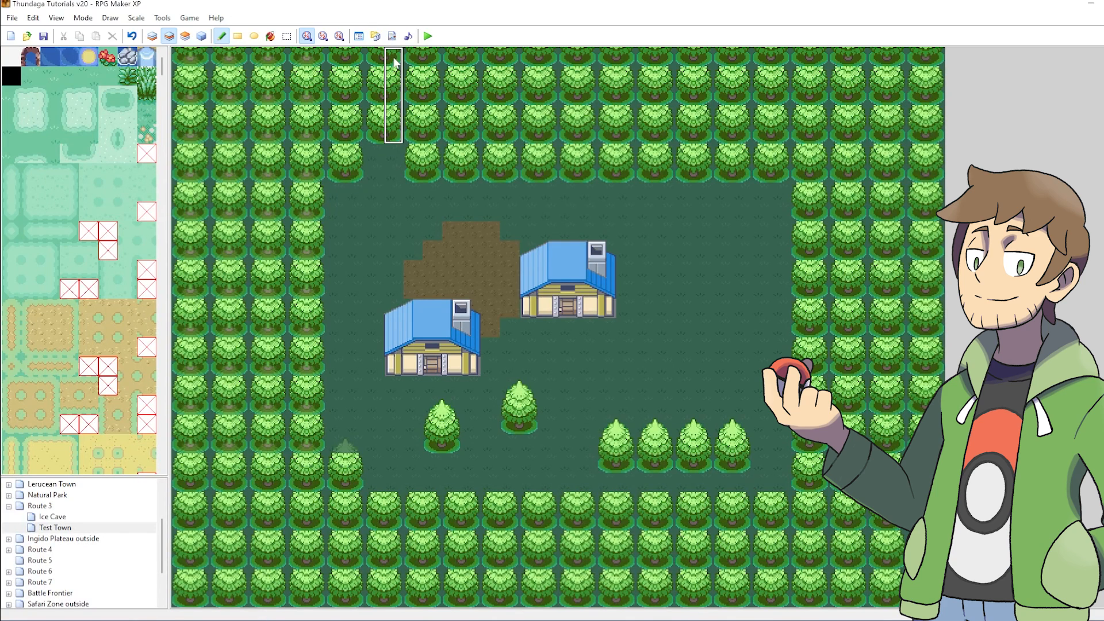
right_click_drag(373, 196, 394, 217)
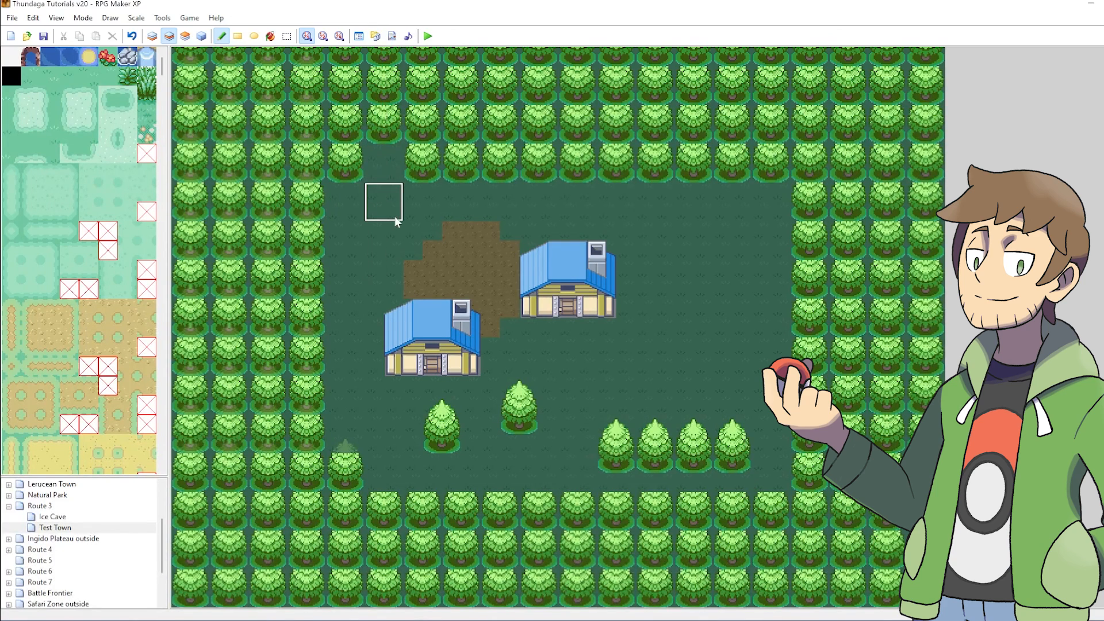
left_click(326, 243)
right_click(328, 246)
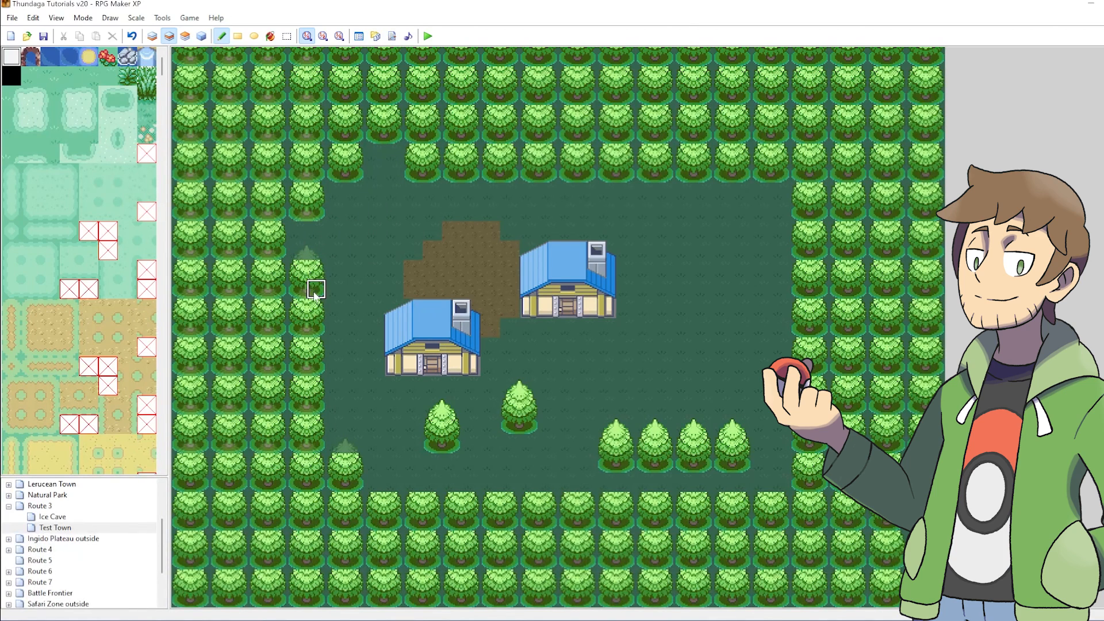
right_click_drag(312, 291, 178, 290)
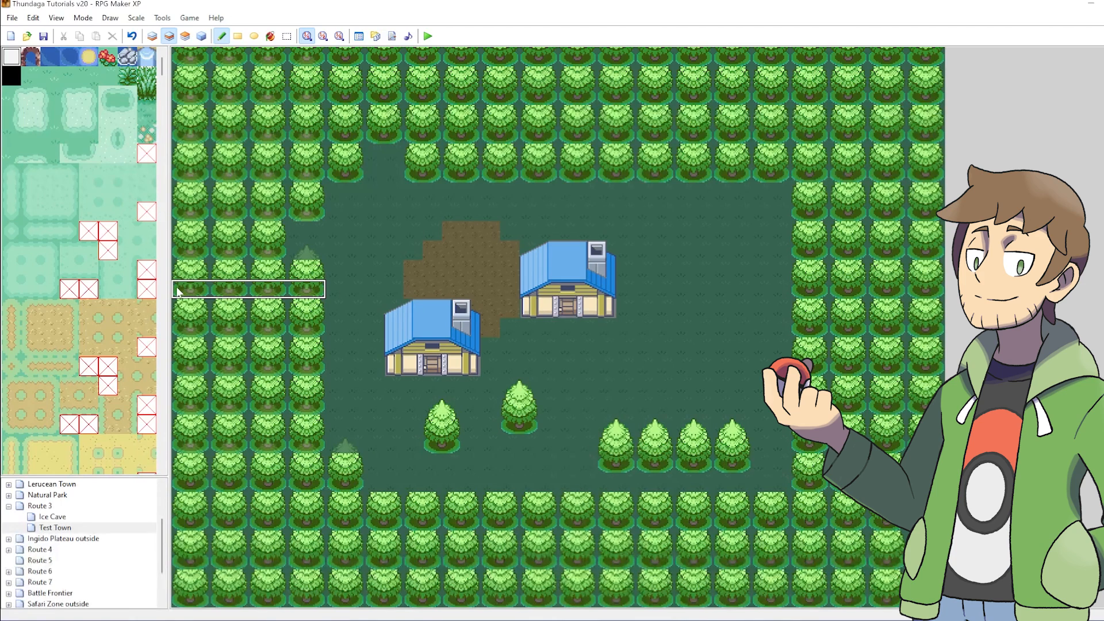
right_click(277, 257)
right_click_drag(269, 259, 179, 260)
mouse_move(296, 233)
right_mouse_down()
mouse_move(295, 255)
mouse_move(295, 234)
mouse_move(321, 260)
right_mouse_up()
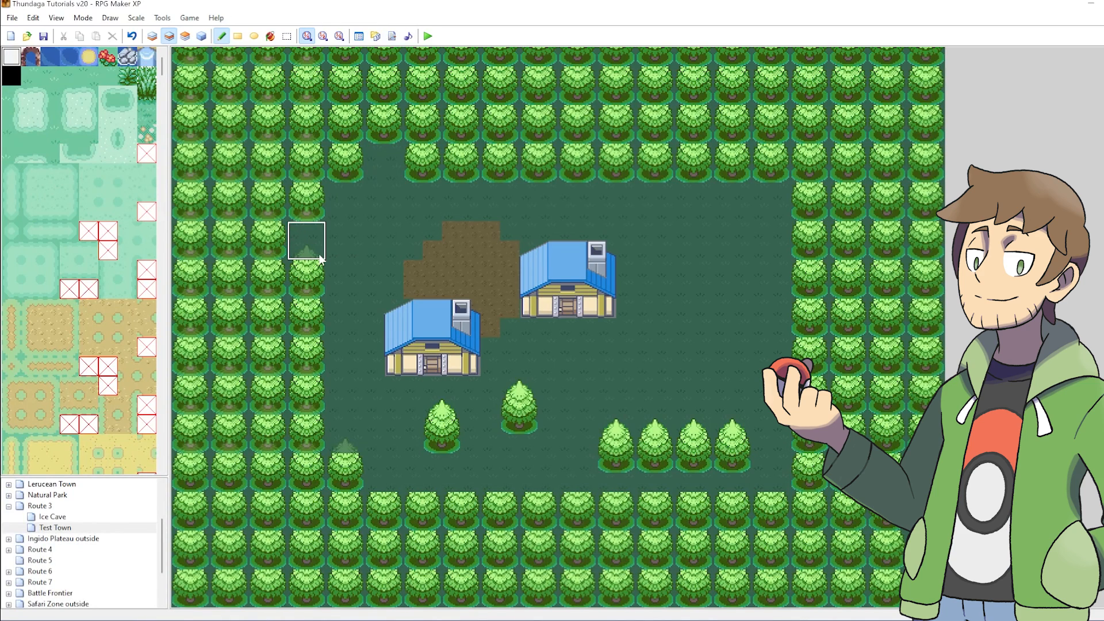
right_click(351, 249)
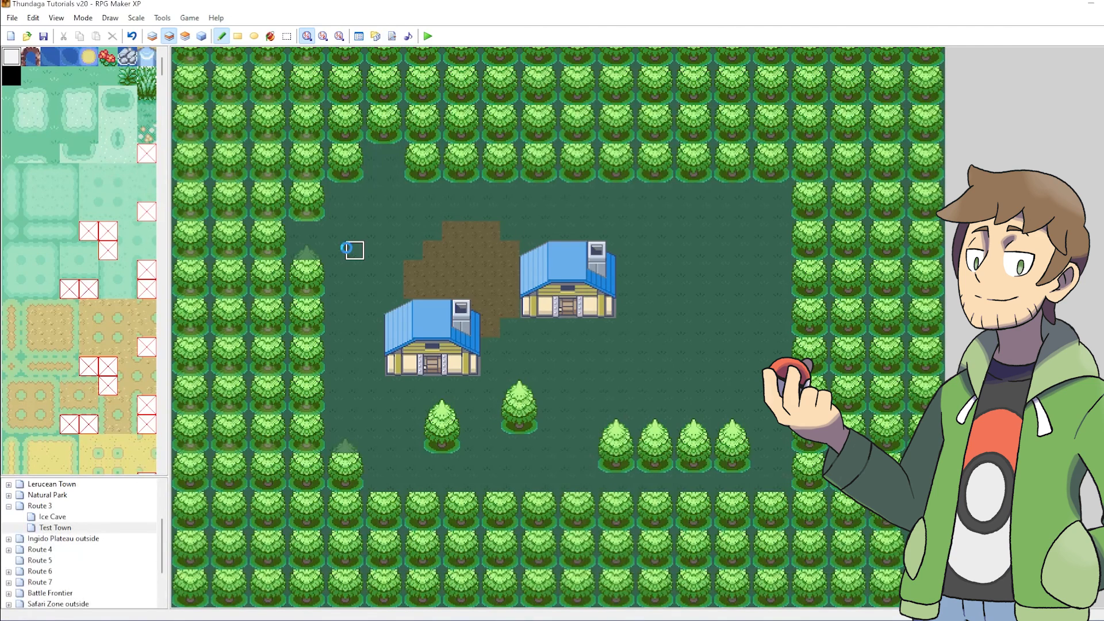
Start a playtest and walk the character into the gap in the west tree border, then south along the border.
left_click(427, 36)
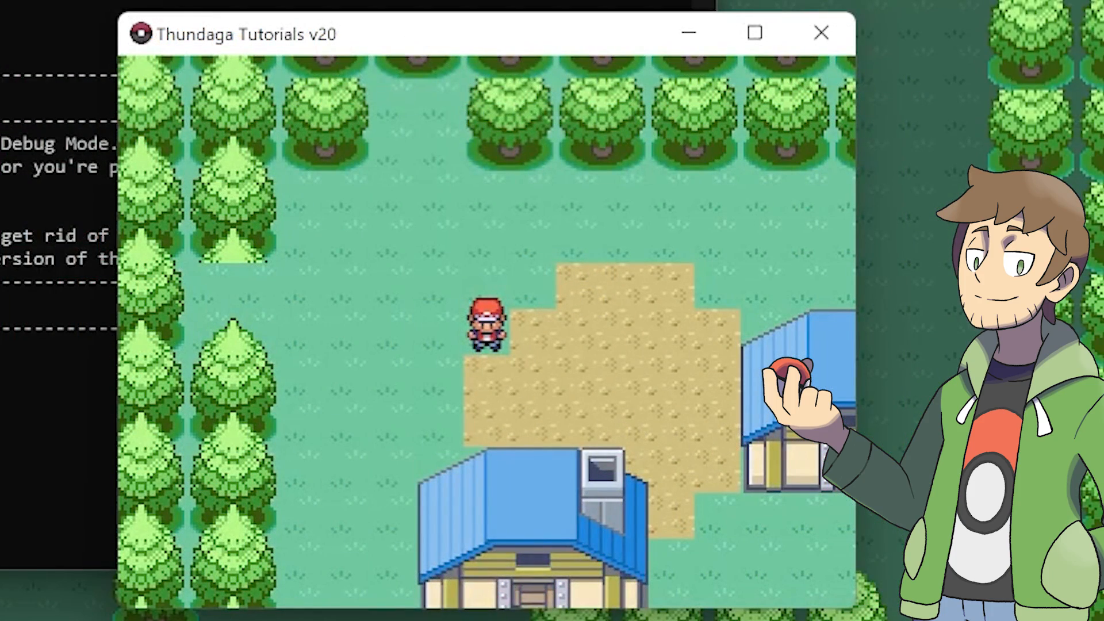
key("Left")
key("Left")
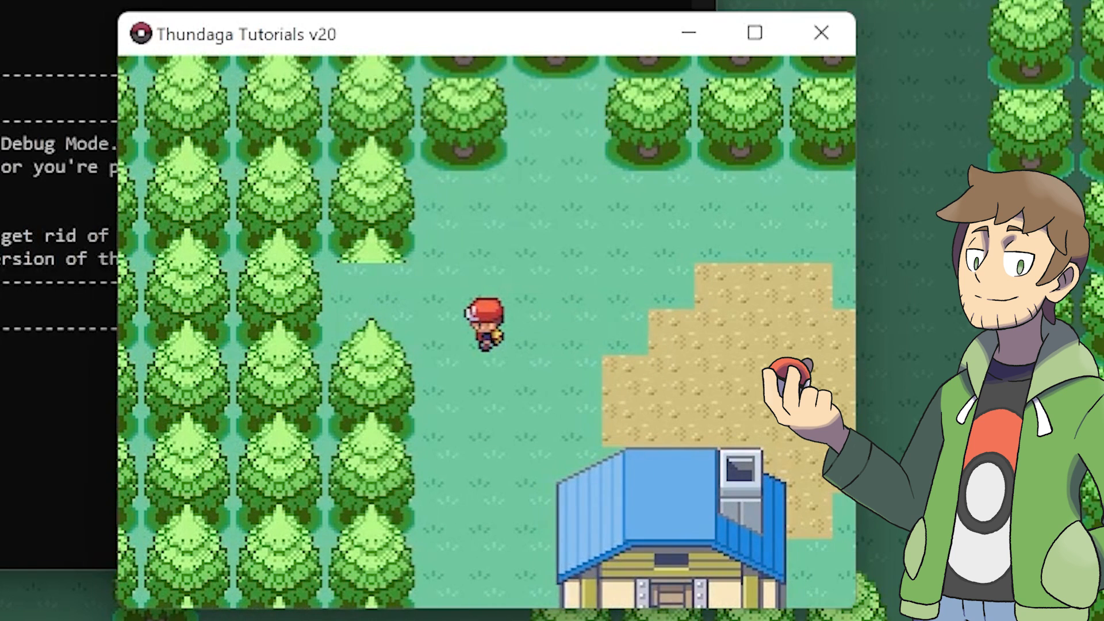
key("Left")
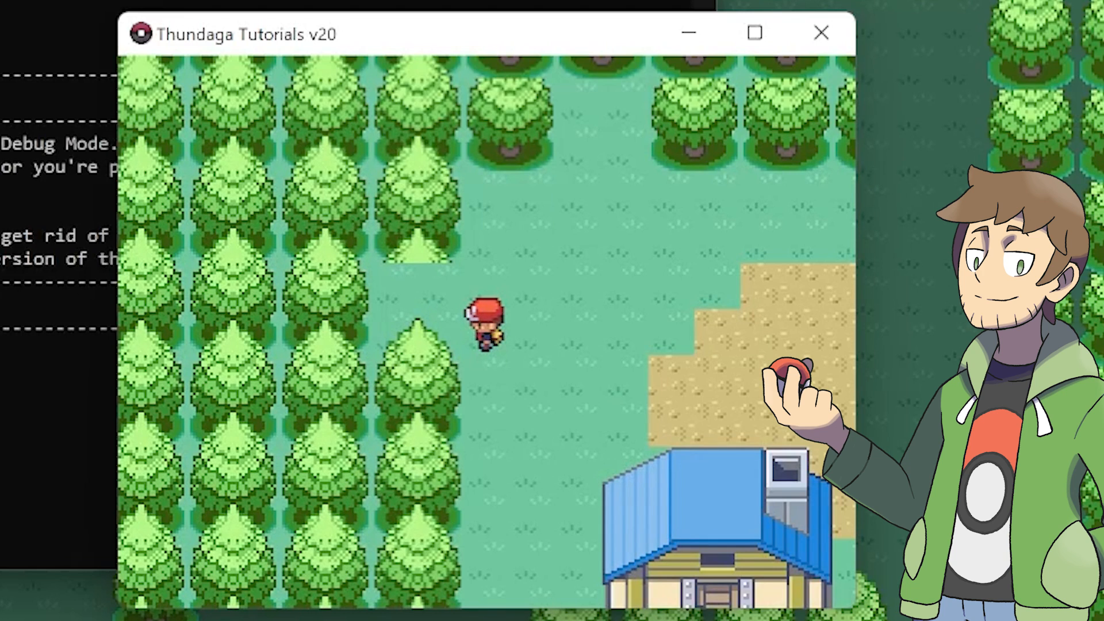
key("Left")
key("Left")
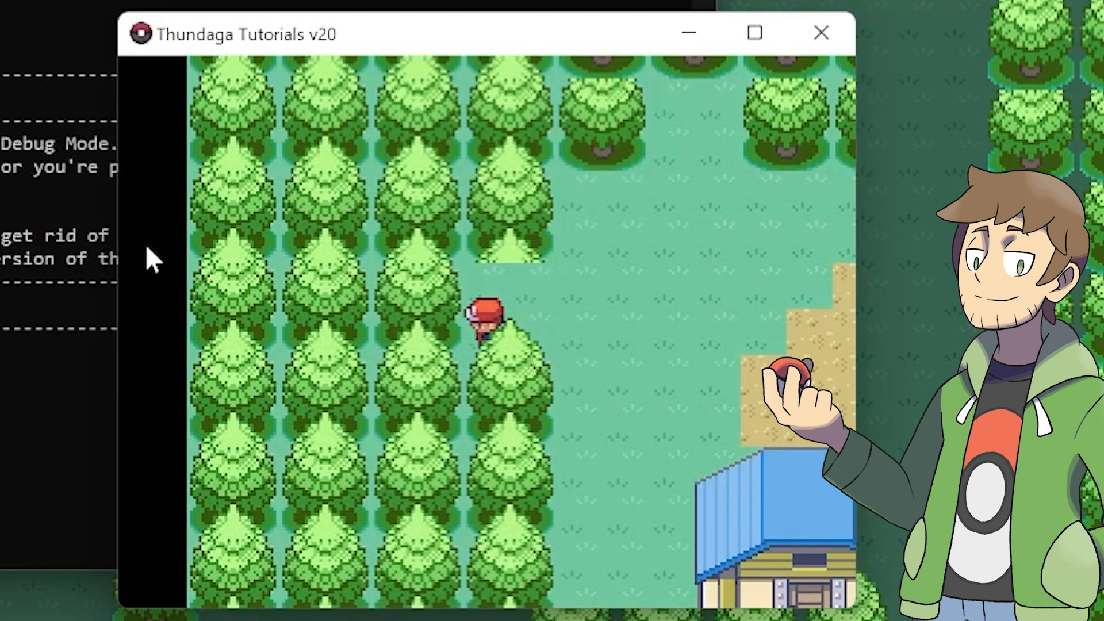
key("Up")
key("Right")
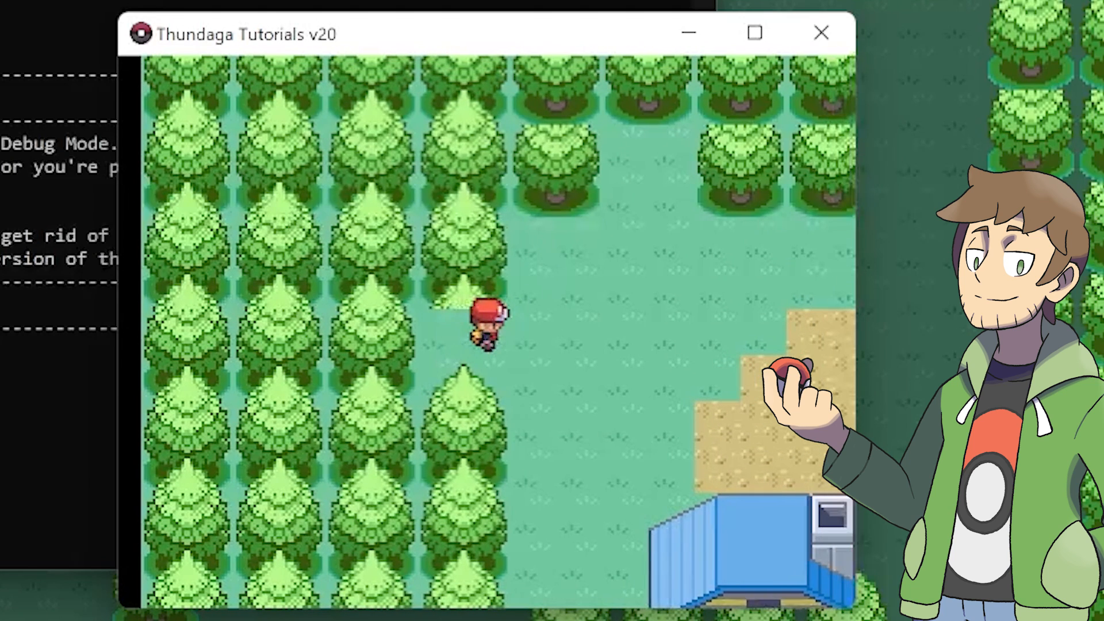
key("Right")
key("Down")
key("Down")
key("Down")
key("Down")
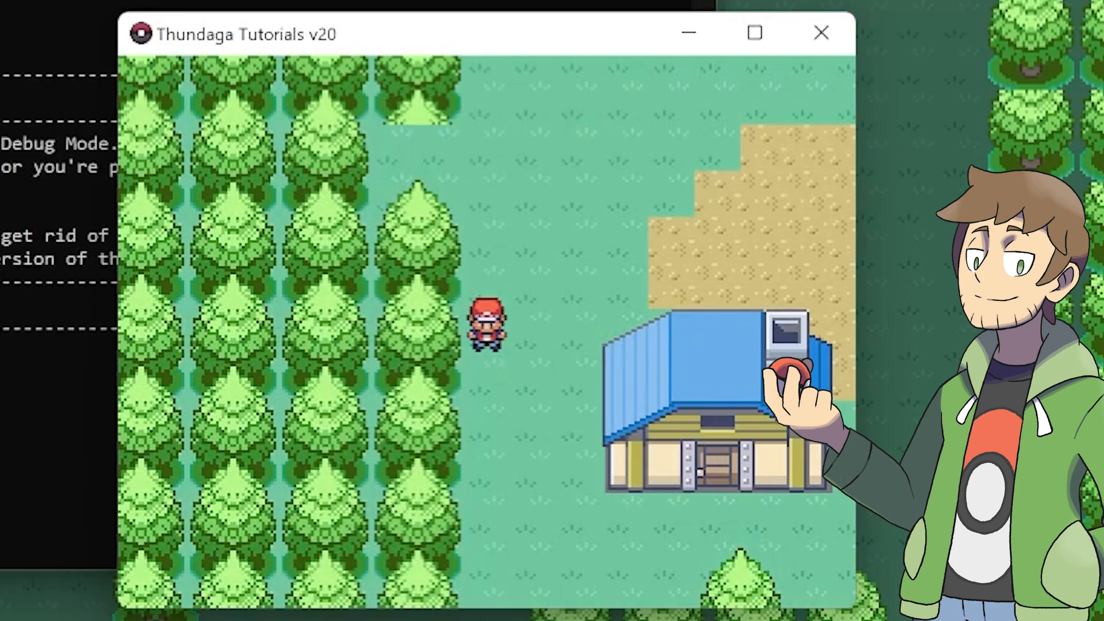
Walk the character into the gap in the north tree border to check movement against the trees around it.
key("Up")
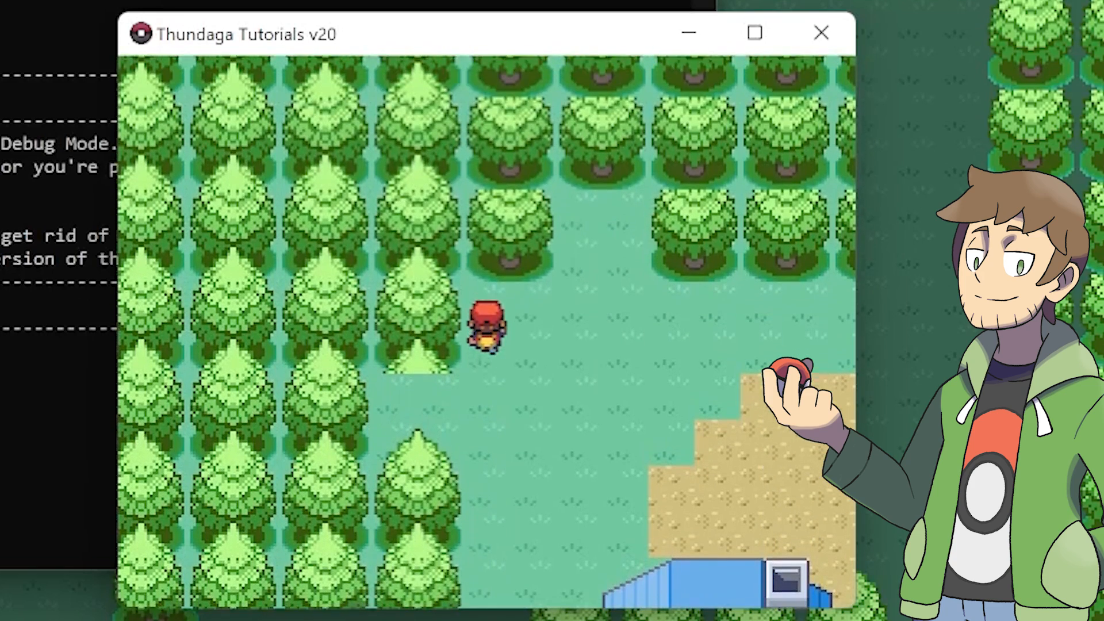
key("Right")
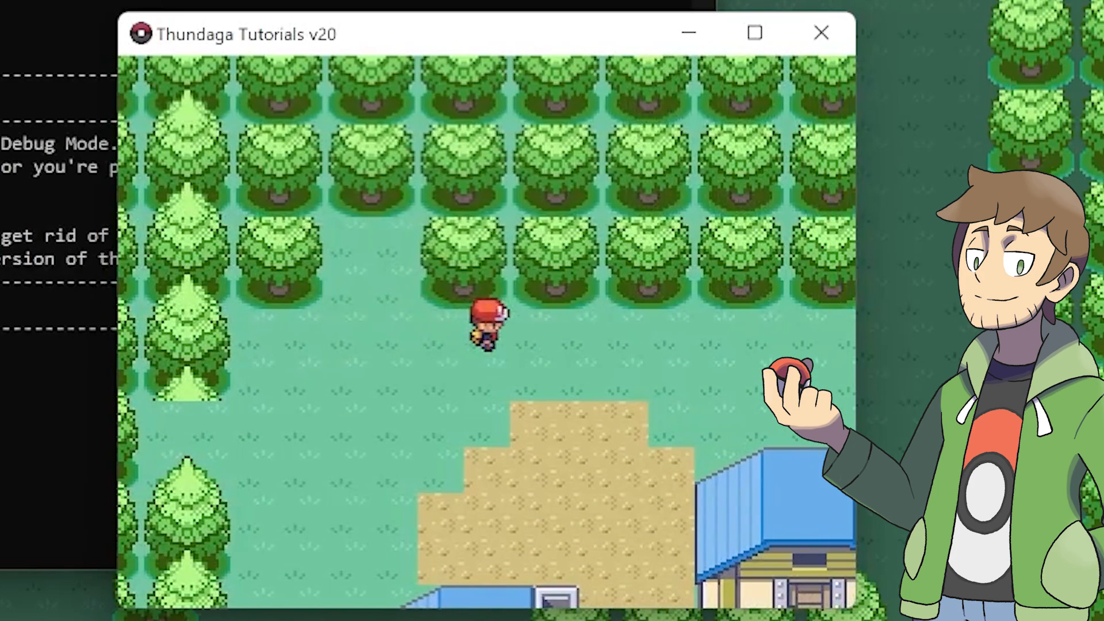
key("Left")
key("Up")
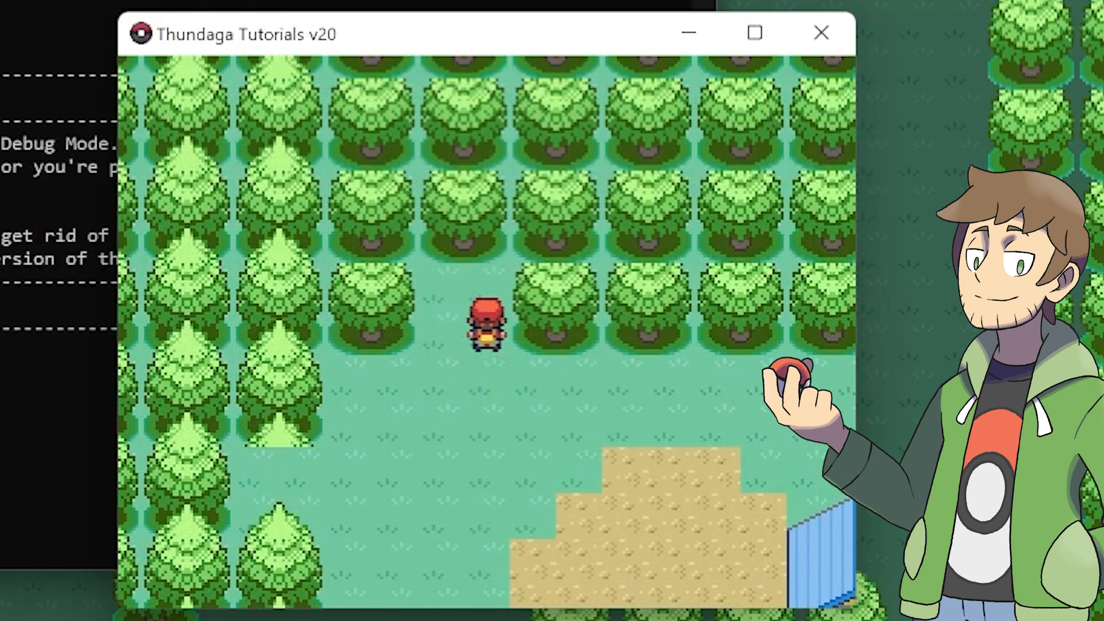
key("Left")
key("Up")
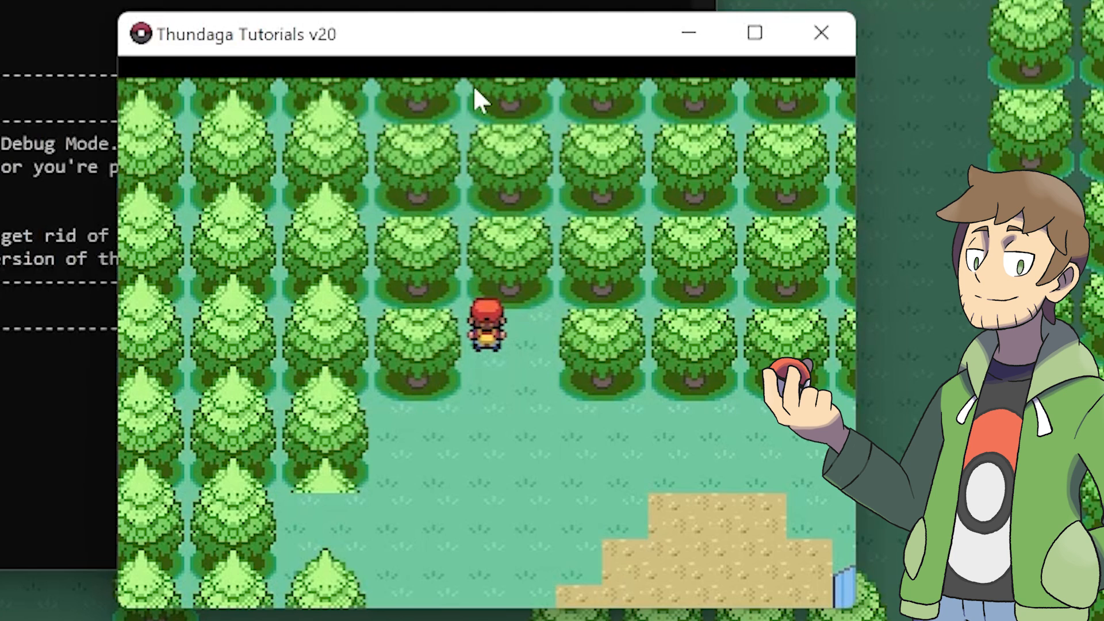
key("Down")
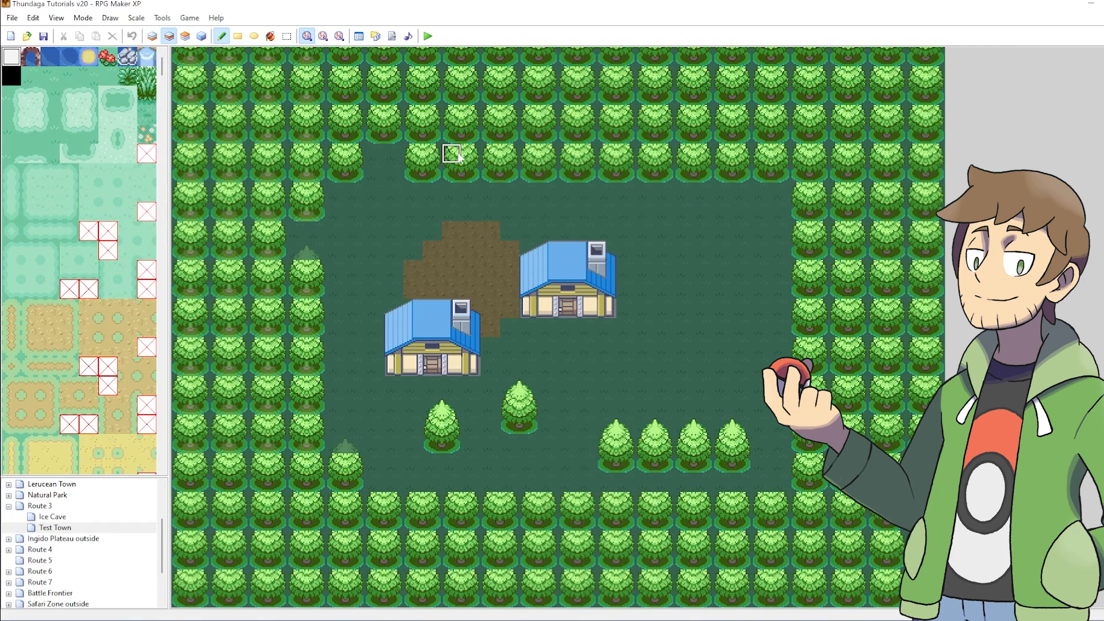
Copy a border tree base on the second layer and fill the gaps in the north and west borders with it.
right_click_drag(459, 153, 468, 170)
left_click(401, 167)
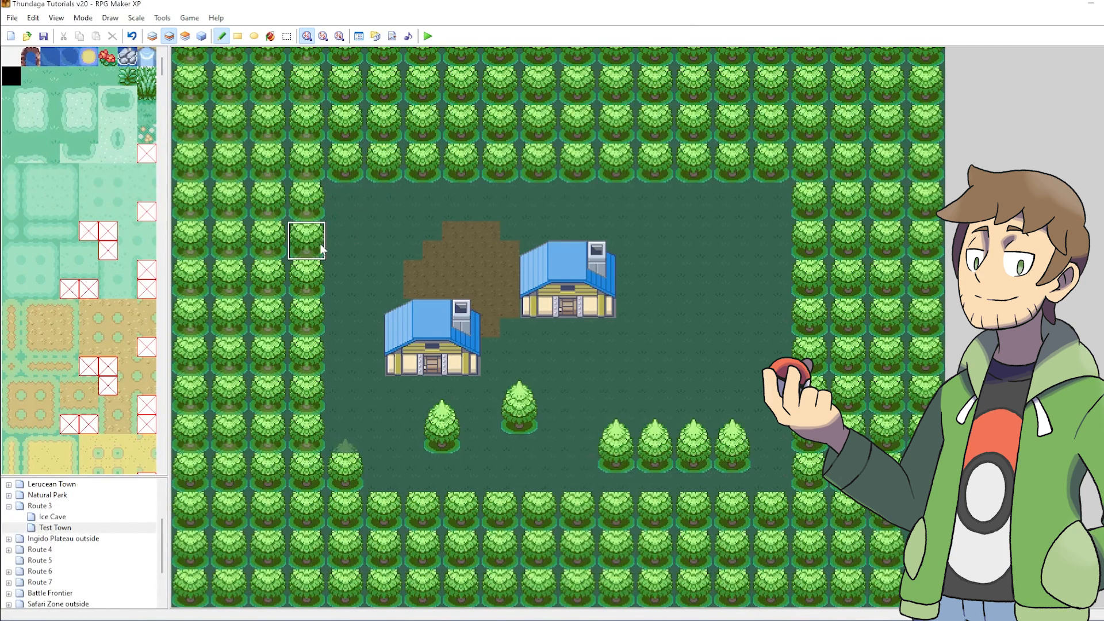
left_click(310, 256)
Paint a three-tile-high yellow path on the first layer from east of the houses to the map's east edge, with an edged west end.
right_click(700, 221)
left_click(152, 36)
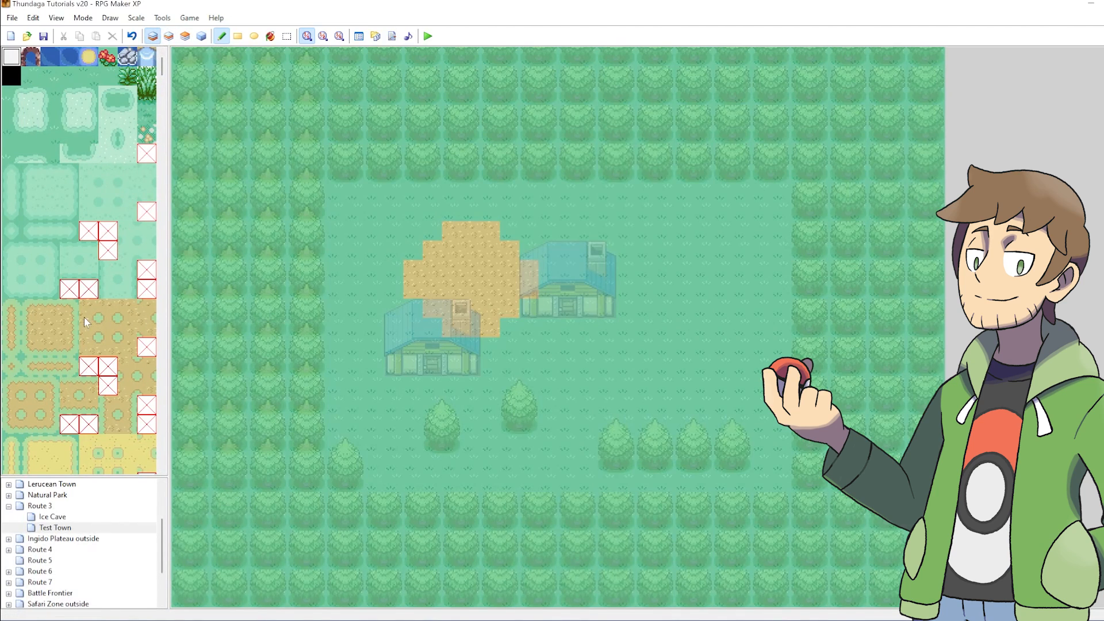
scroll(84, 317, "down", 3)
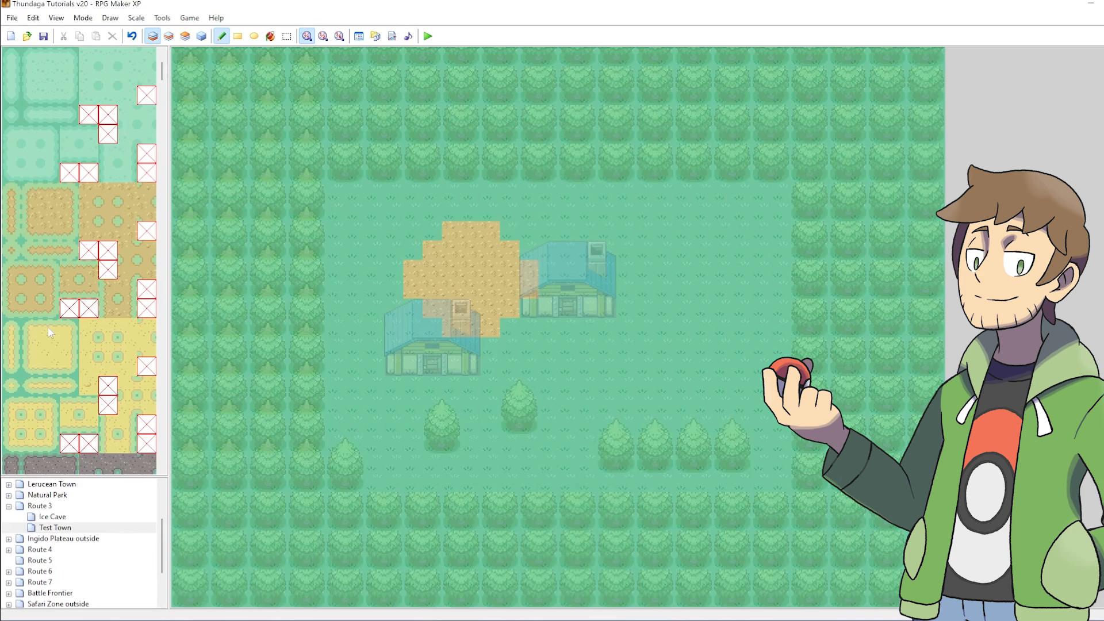
mouse_move(46, 353)
left_mouse_down()
mouse_move(51, 333)
mouse_move(53, 373)
left_mouse_up()
left_click_drag(705, 249, 935, 249)
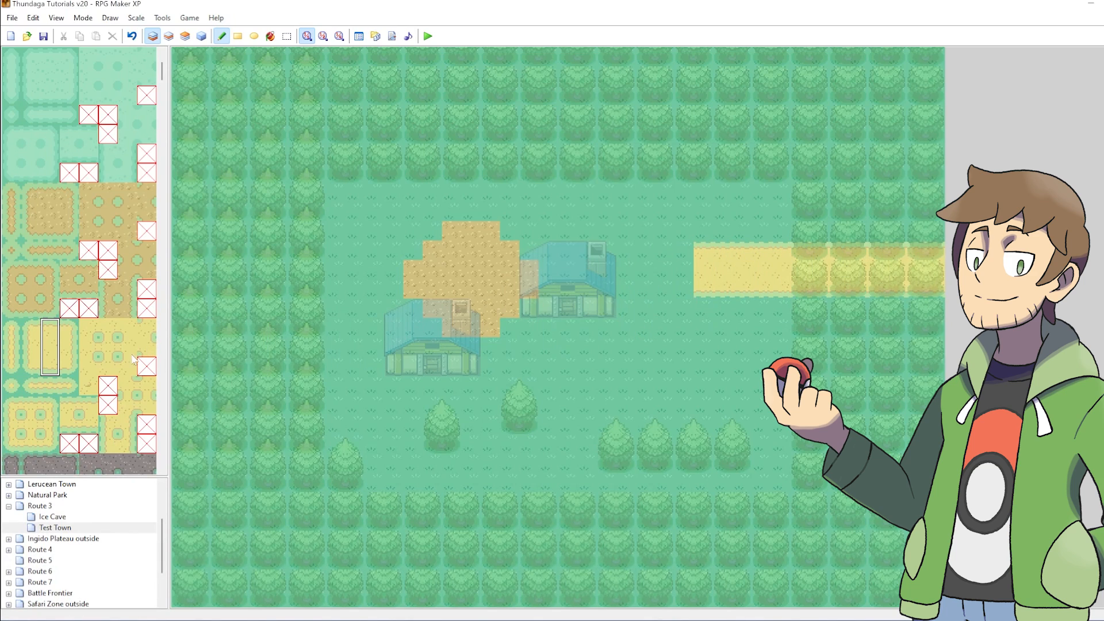
left_click_drag(32, 329, 32, 368)
left_click(684, 249)
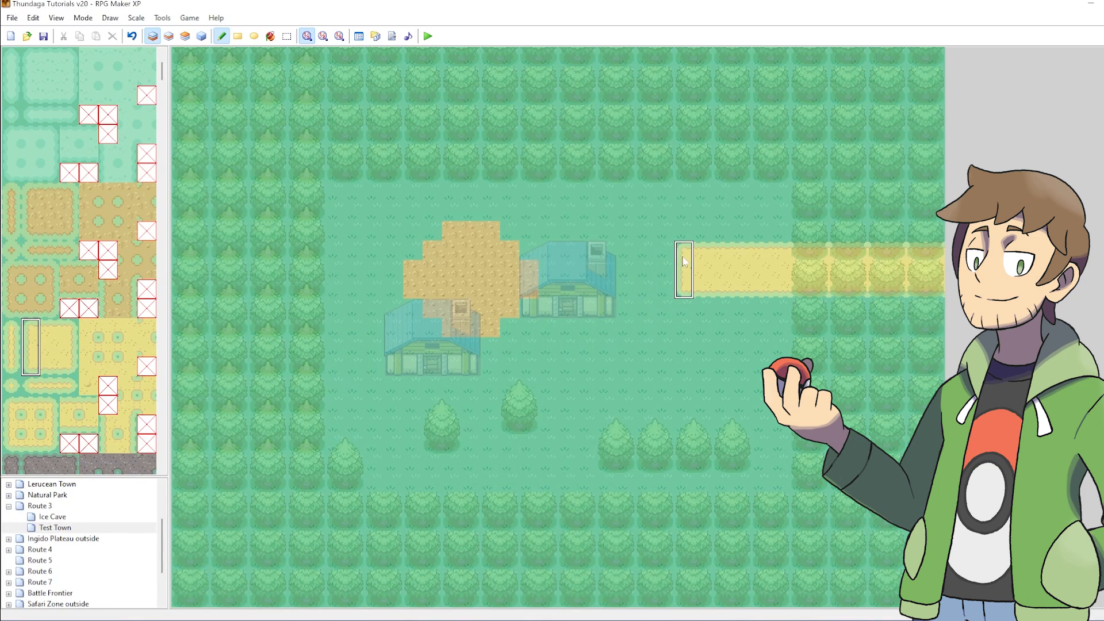
Sample grass and yellow path tiles straight from the map on the first layer, including the path's upper edge tile.
right_click(701, 325)
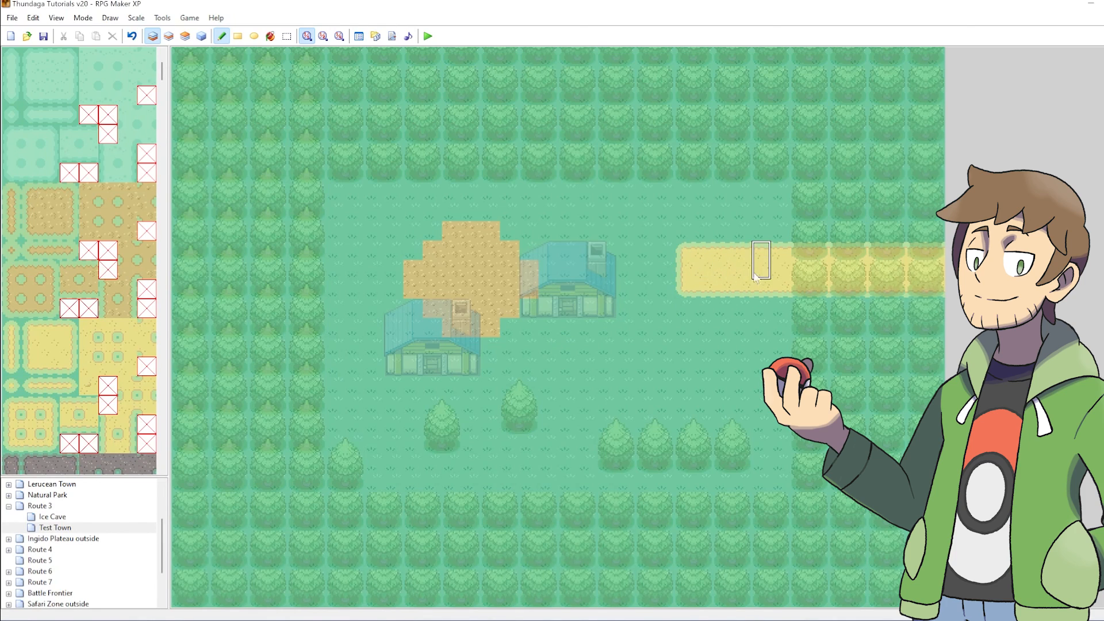
mouse_move(760, 230)
left_mouse_down()
mouse_move(878, 229)
mouse_move(837, 250)
mouse_move(764, 236)
mouse_move(880, 249)
mouse_move(712, 247)
left_mouse_up()
right_click(933, 230)
right_click(880, 249)
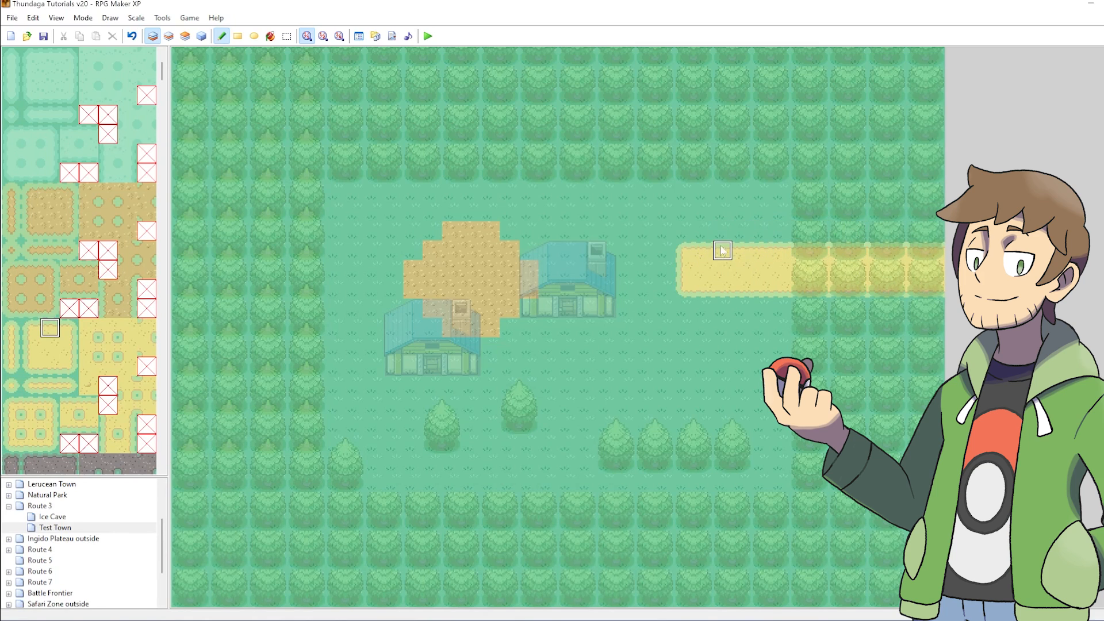
right_click_drag(721, 248, 767, 234)
right_click(757, 250)
Clear the second-layer trees covering the east end of the yellow path by painting copied empty tiles over them.
left_click(169, 36)
right_click_drag(690, 309, 746, 302)
mouse_move(747, 306)
left_mouse_down()
mouse_move(813, 281)
mouse_move(822, 258)
mouse_move(937, 257)
mouse_move(933, 283)
mouse_move(823, 281)
left_mouse_up()
right_click_drag(722, 288, 747, 329)
mouse_move(769, 323)
left_mouse_down()
mouse_move(928, 319)
mouse_move(868, 315)
left_mouse_up()
right_click(797, 311)
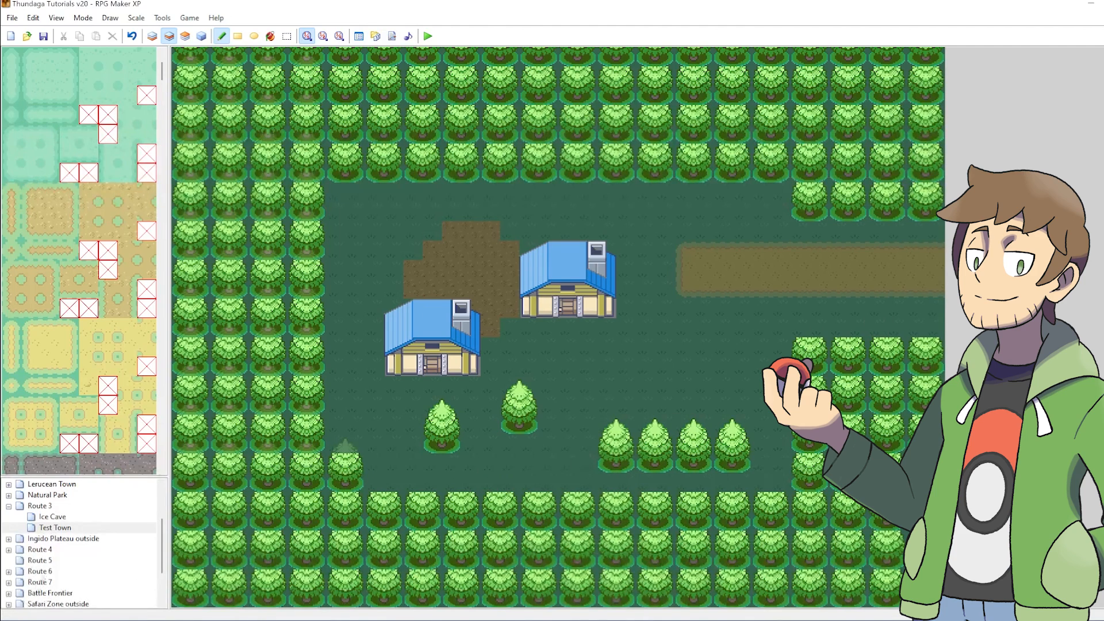
Set Test Town's map width to 34 and move the map out of Route 3 to the project's top level.
right_click(61, 530)
left_click(104, 440)
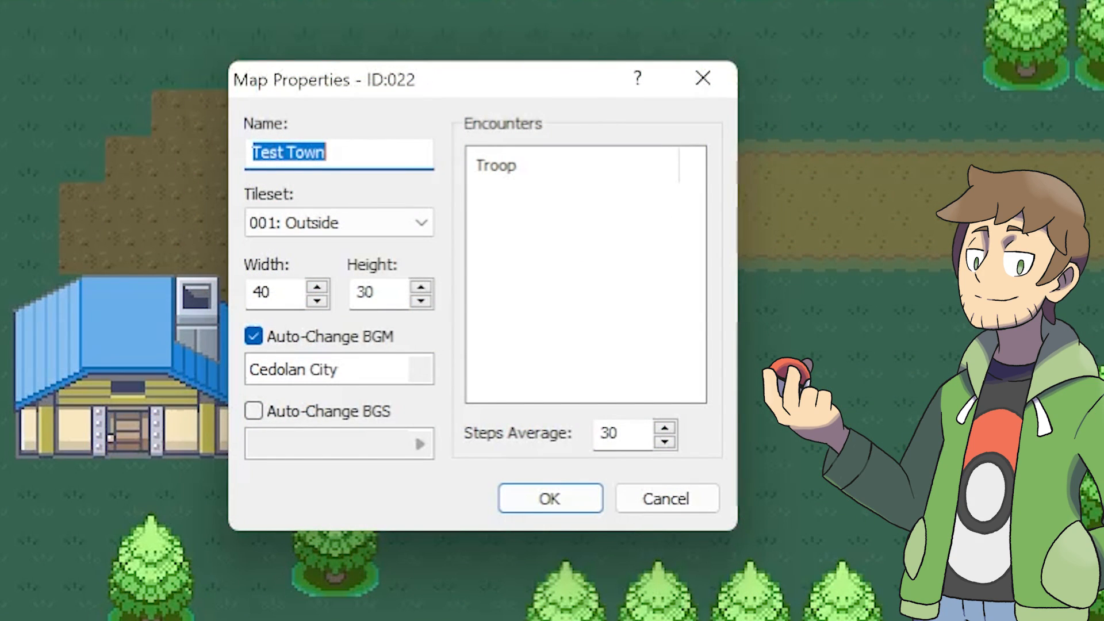
left_click_drag(275, 292, 213, 291)
type("34")
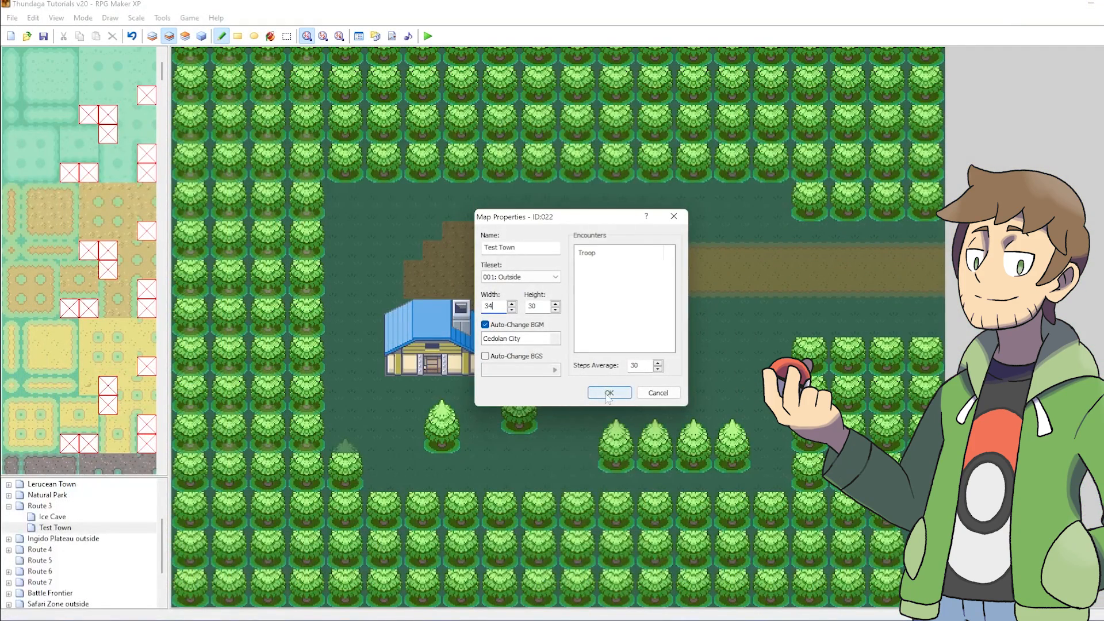
left_click(548, 506)
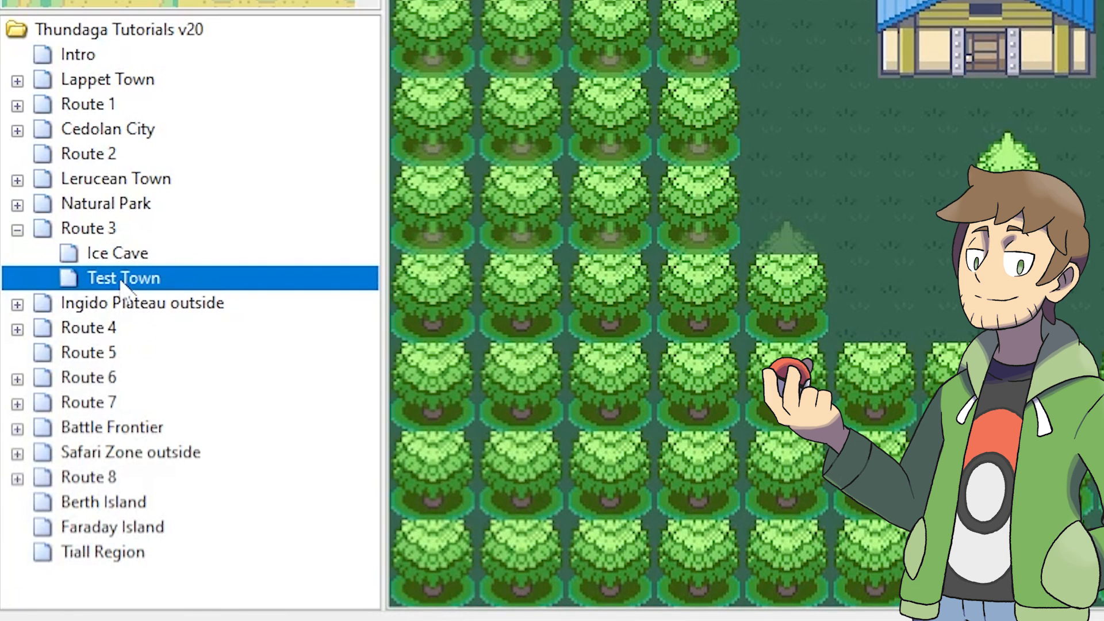
left_click_drag(124, 284, 94, 33)
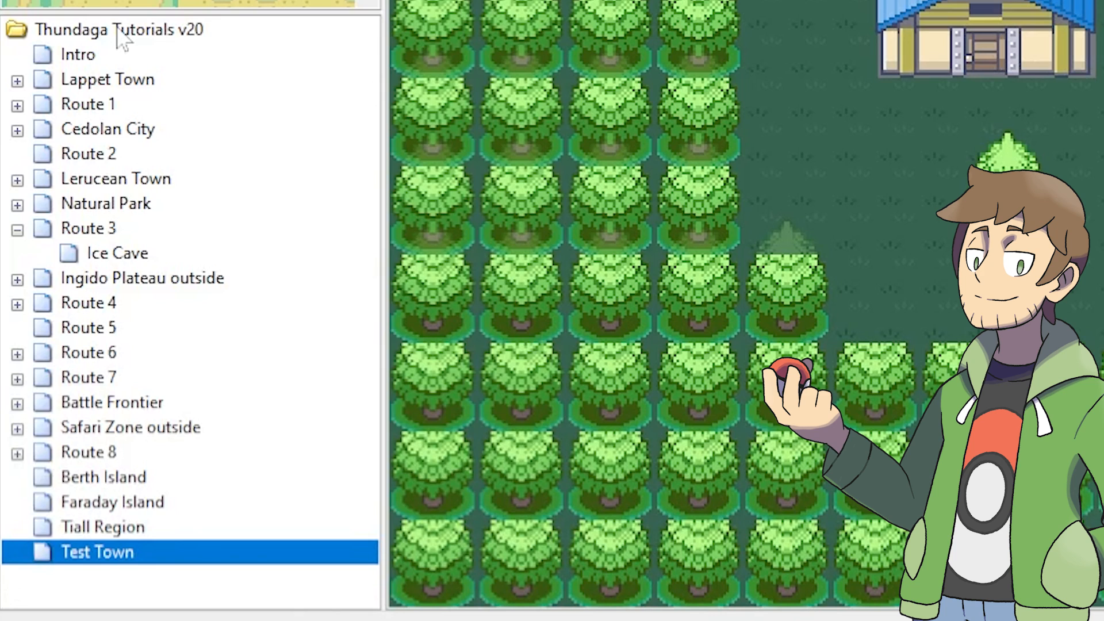
Examine how Cedolan City's interior maps and the Cedolan Dept. floors are nested in the map tree.
left_click(17, 131)
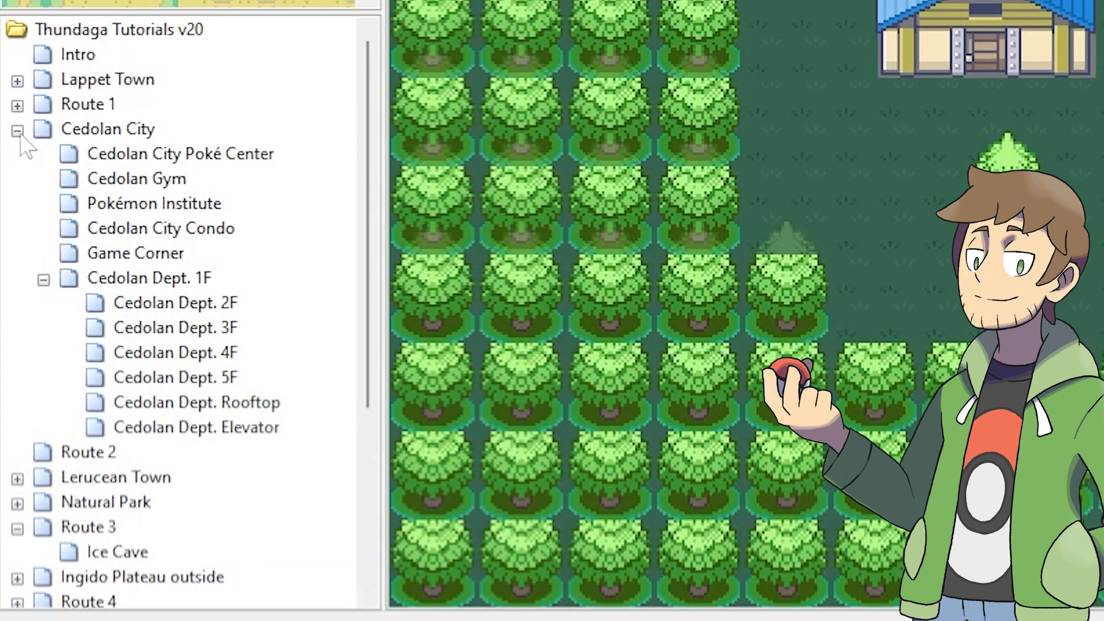
left_click(19, 134)
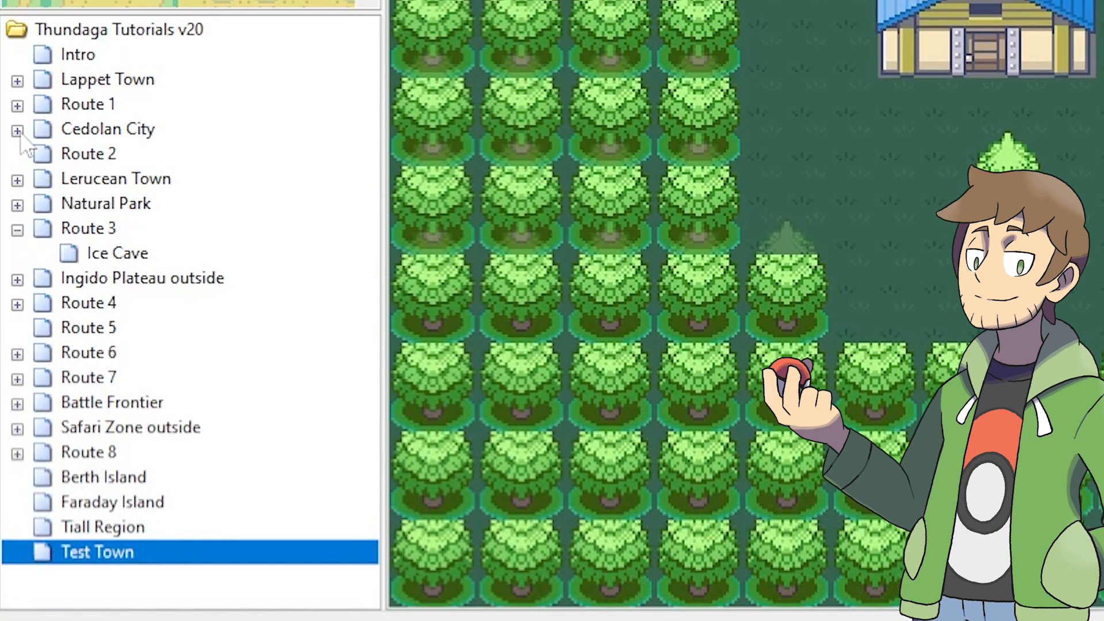
left_click(18, 131)
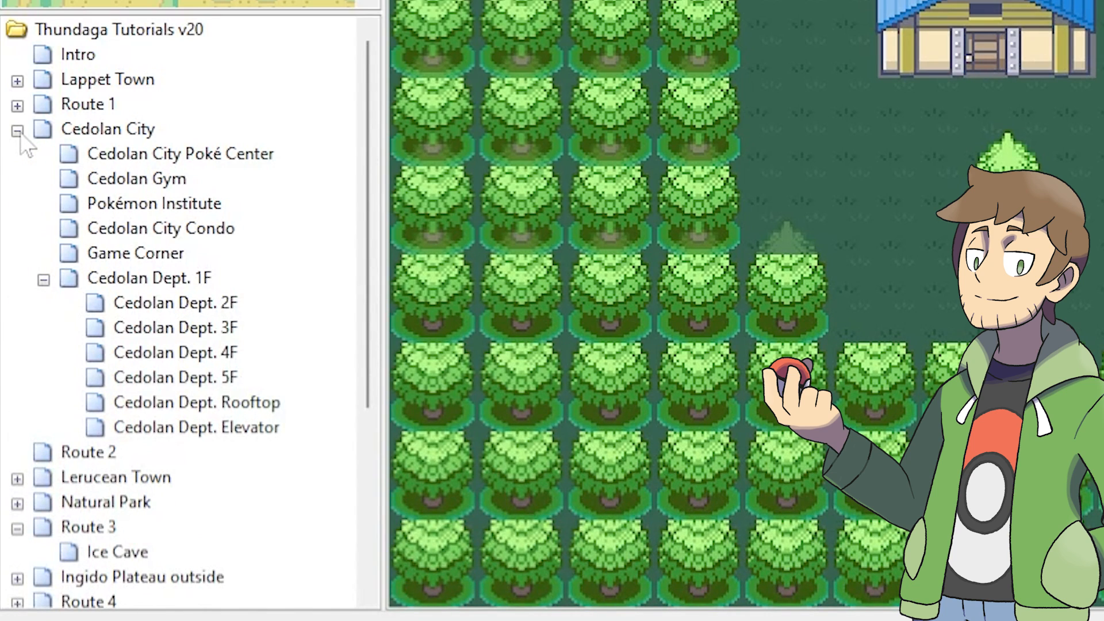
left_click(102, 282)
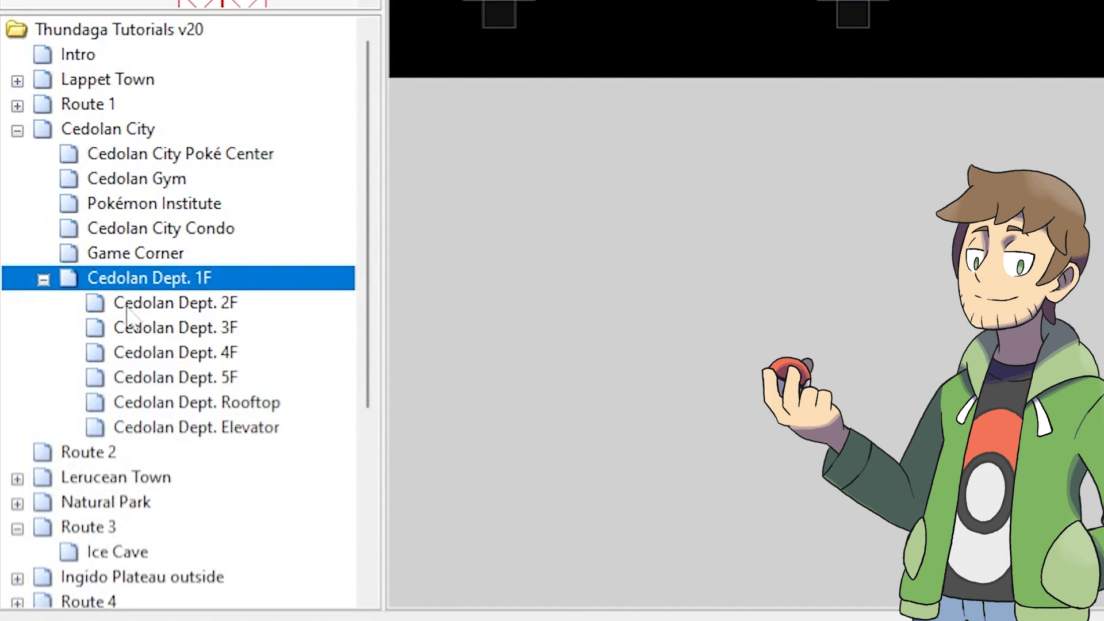
left_click(147, 154)
left_click(135, 179)
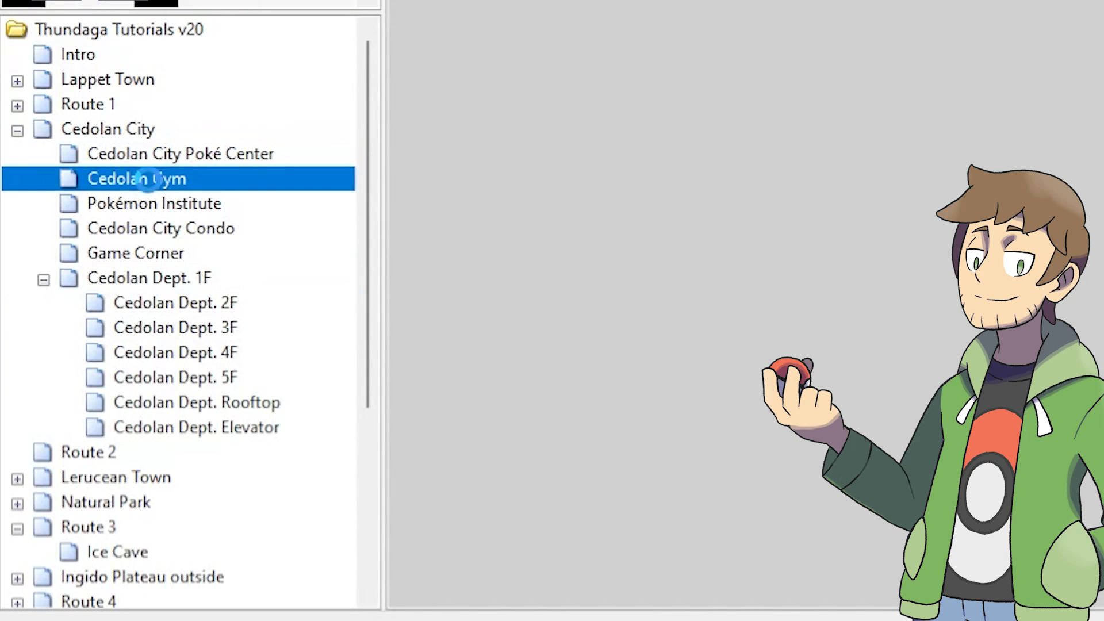
left_click(151, 259)
left_click(161, 279)
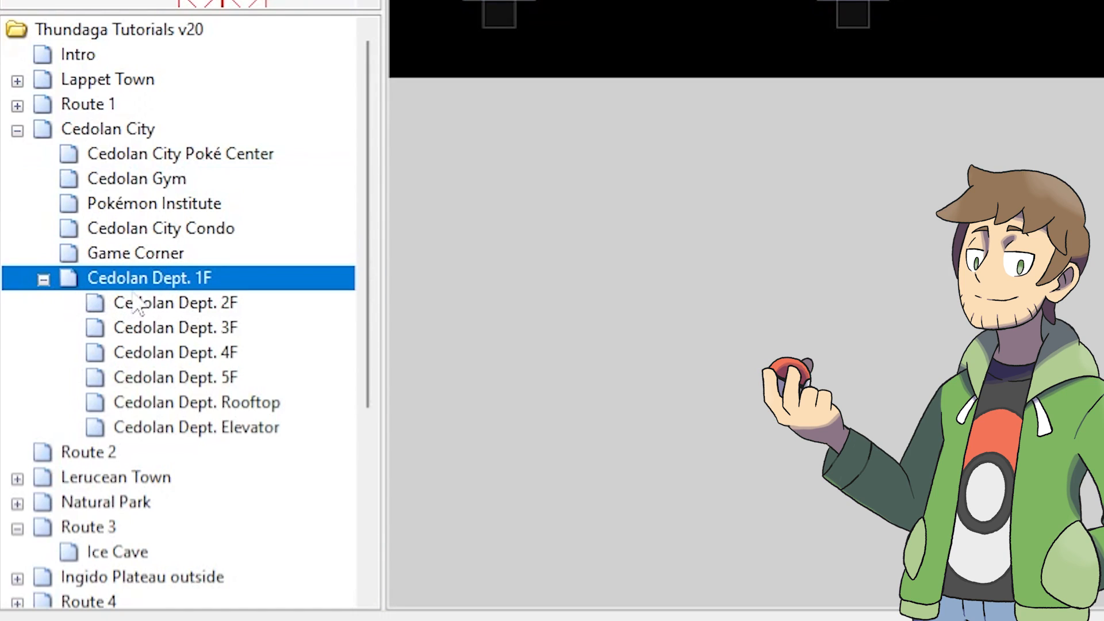
left_click(44, 280)
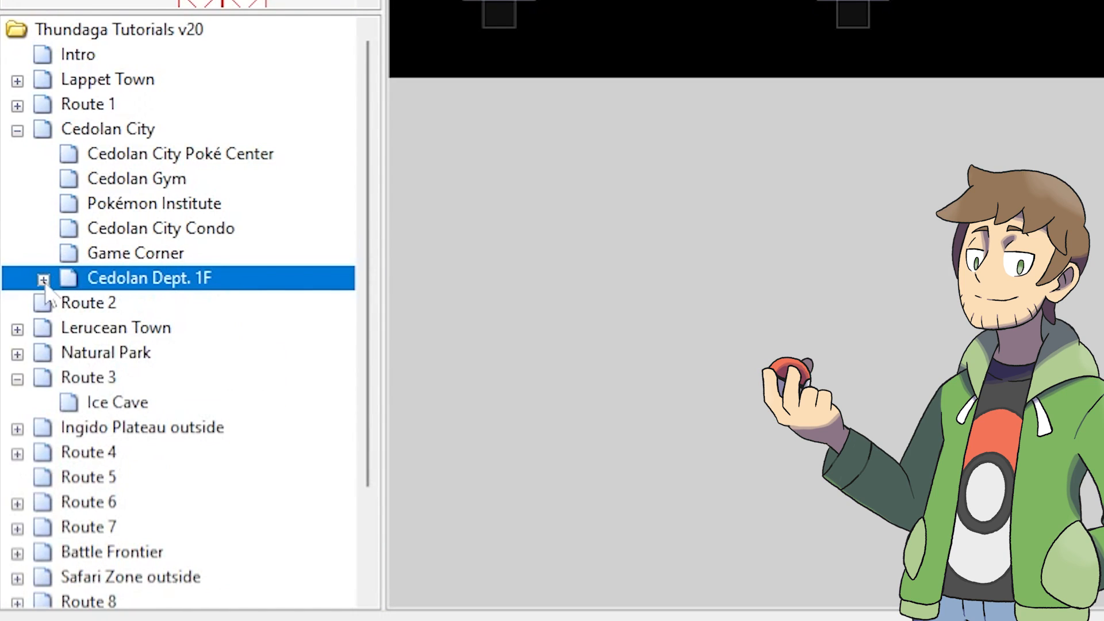
left_click(44, 280)
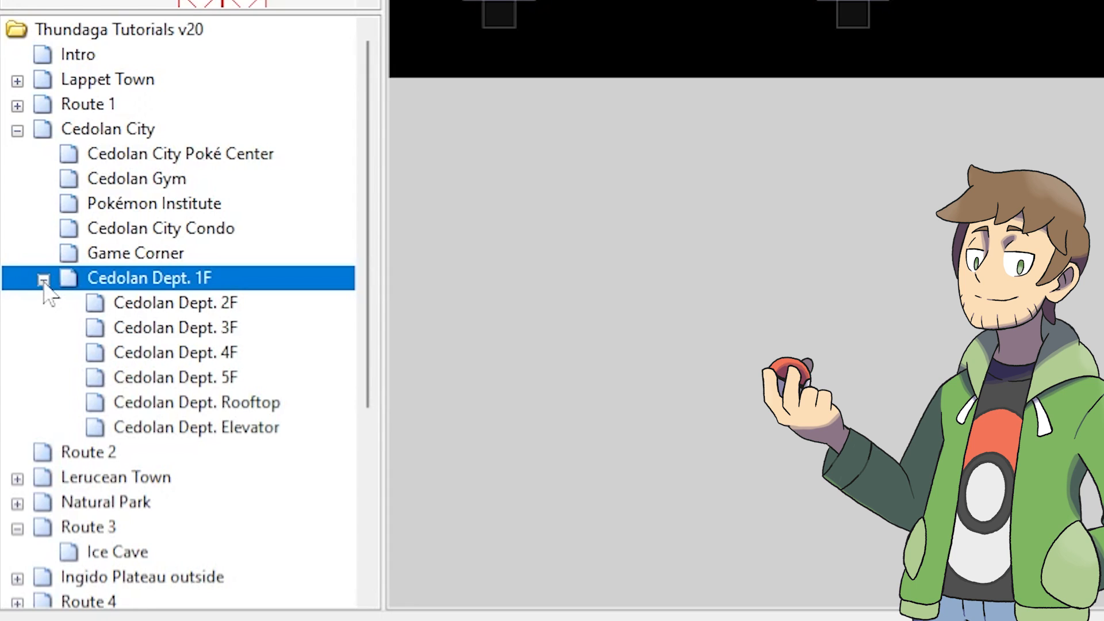
left_click(43, 280)
left_click(17, 131)
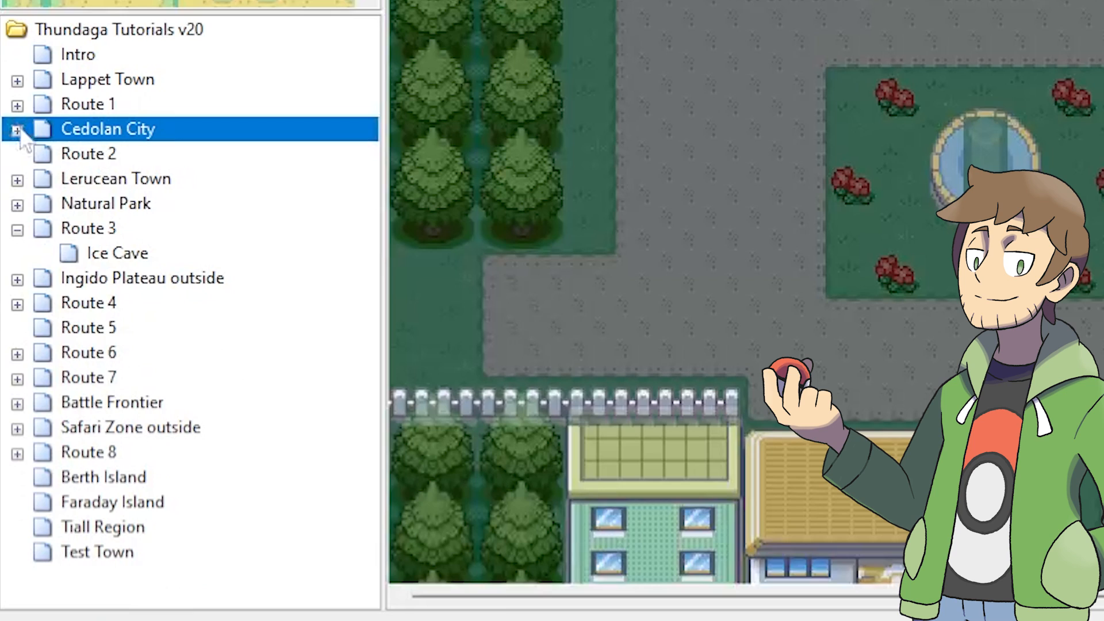
Start a new map under Test Town named Route 1, with a width of 30 and a height of 30.
left_click(90, 553)
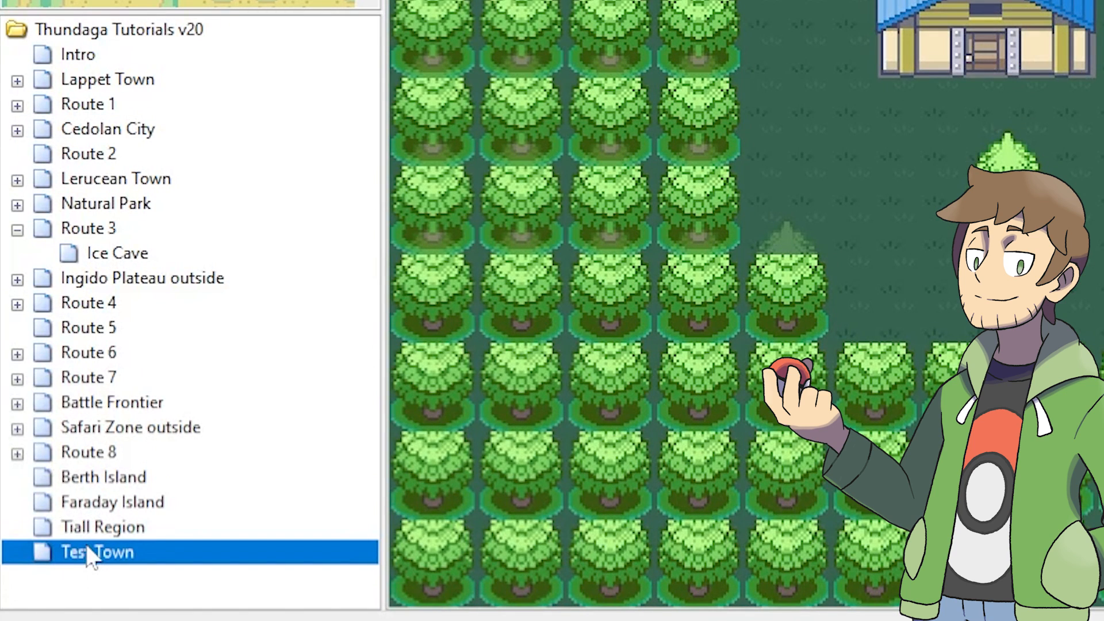
right_click(88, 553)
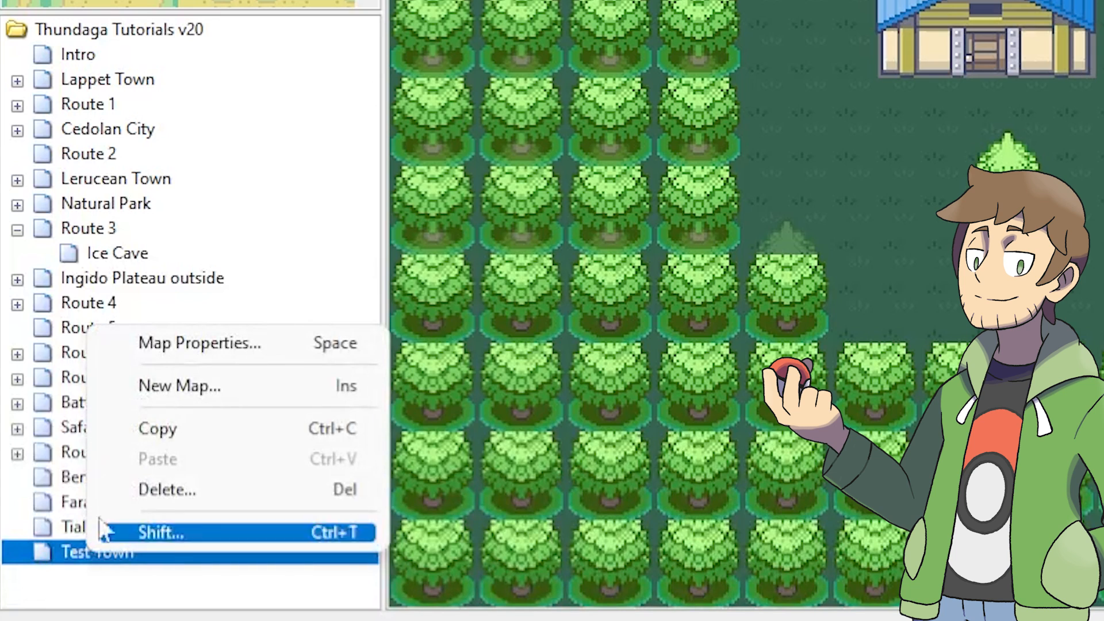
left_click(144, 391)
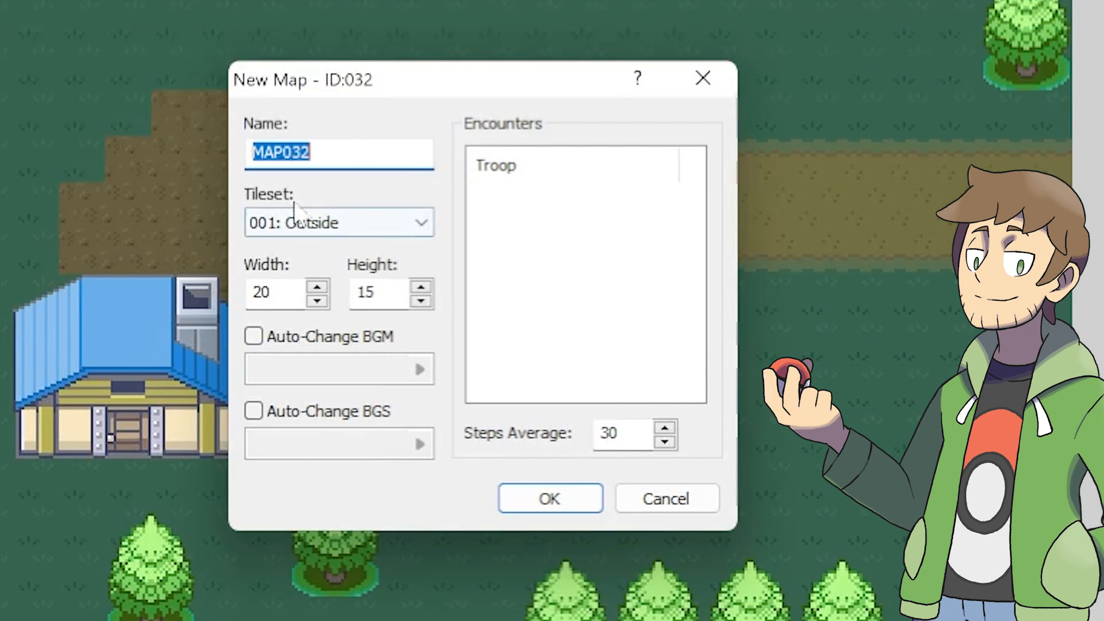
type("Route 1")
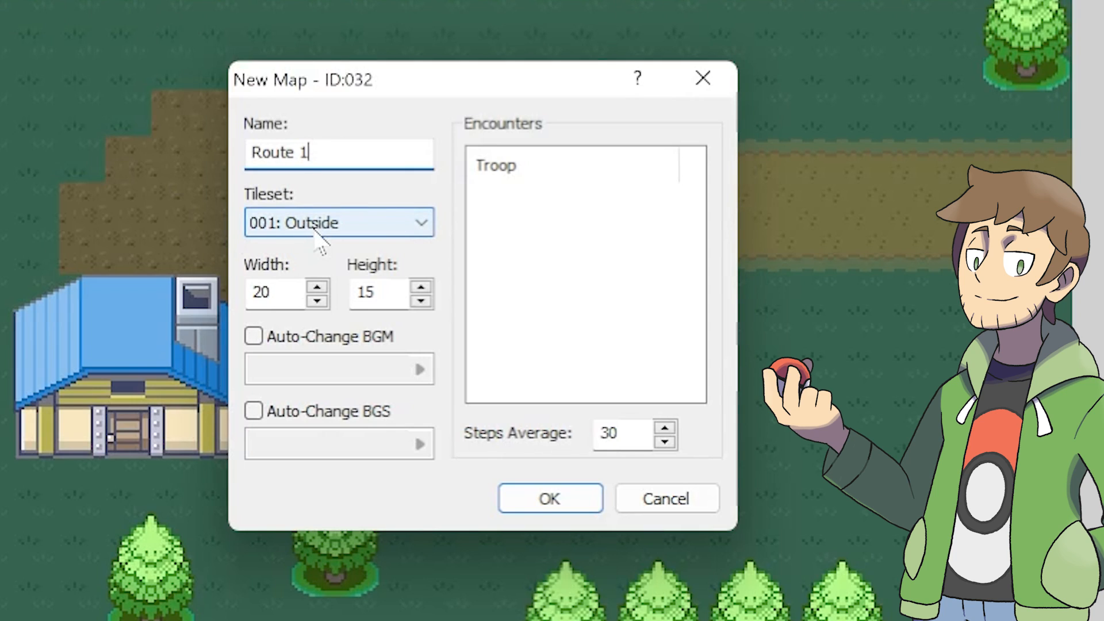
left_click(285, 292)
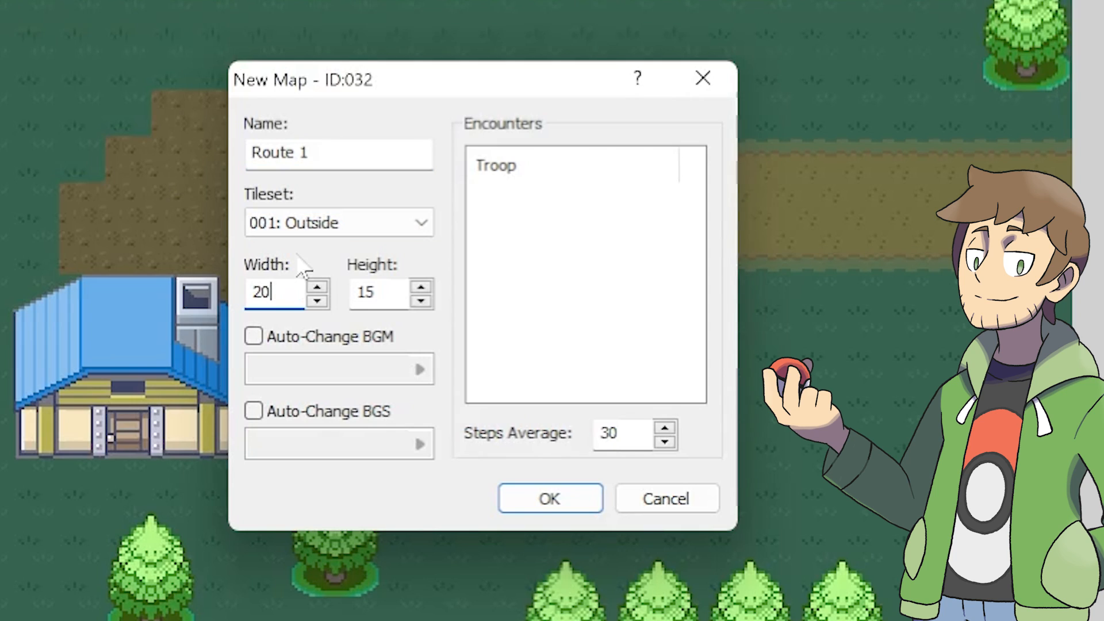
left_click_drag(283, 292, 218, 290)
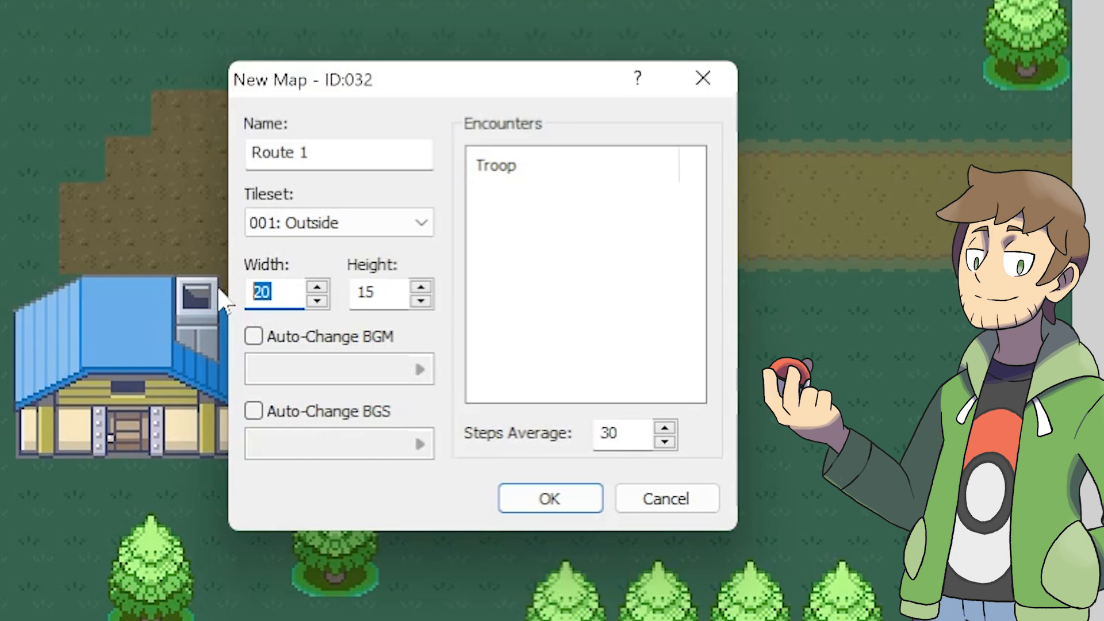
type("30")
key("Tab")
type("30")
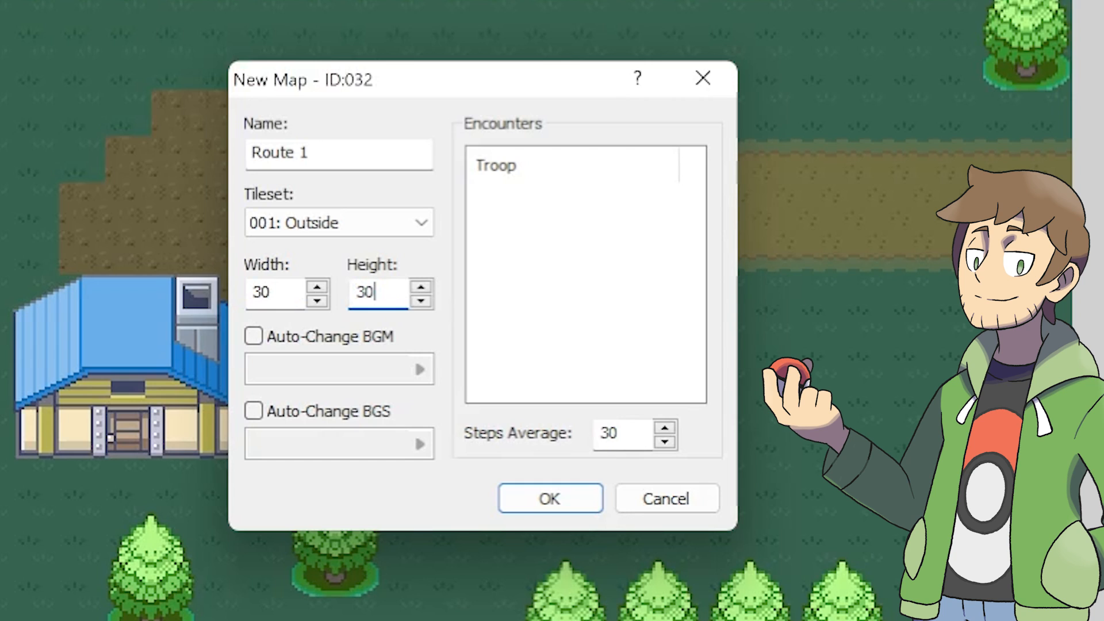
Enable automatic background music for the new map, choose the Route 1 track and preview it.
left_click(251, 339)
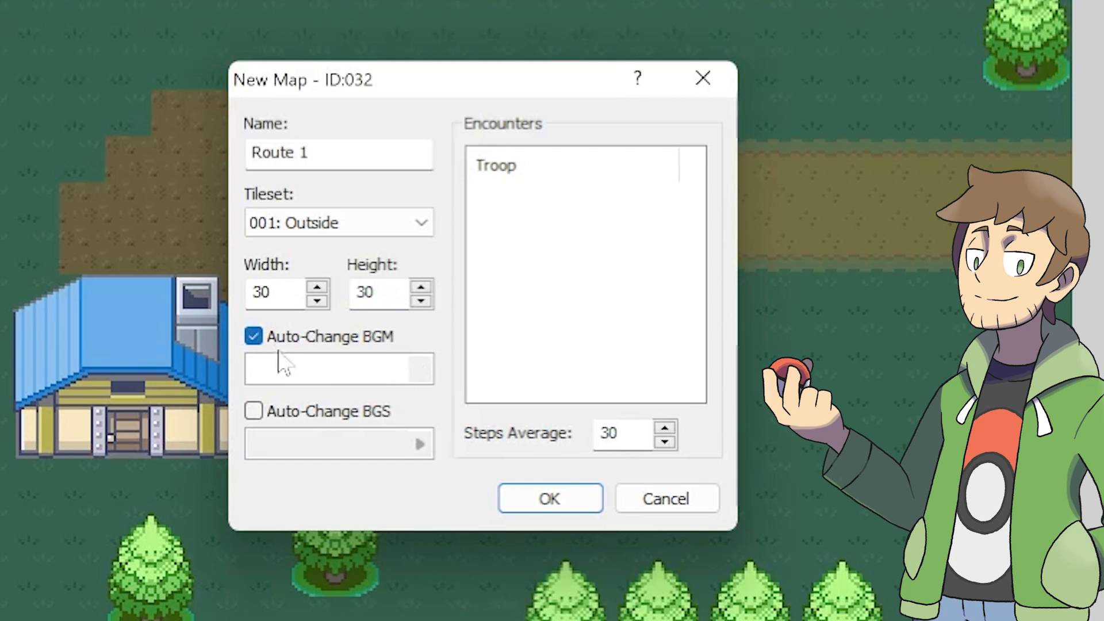
left_click(304, 374)
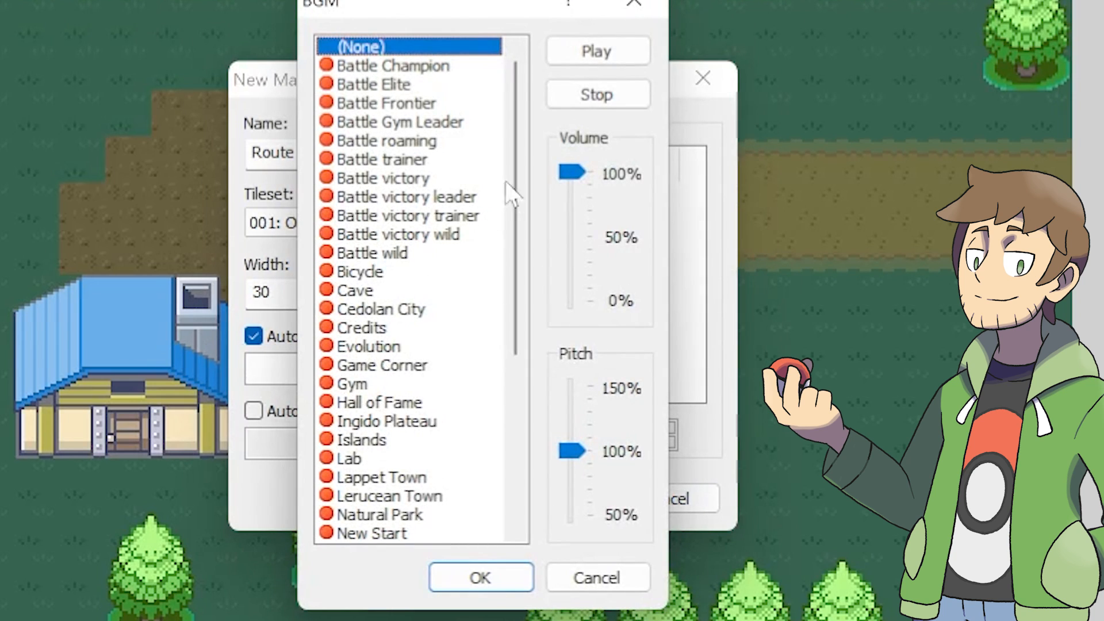
scroll(516, 227, "down", 1)
left_click_drag(516, 227, 530, 343)
left_click(419, 404)
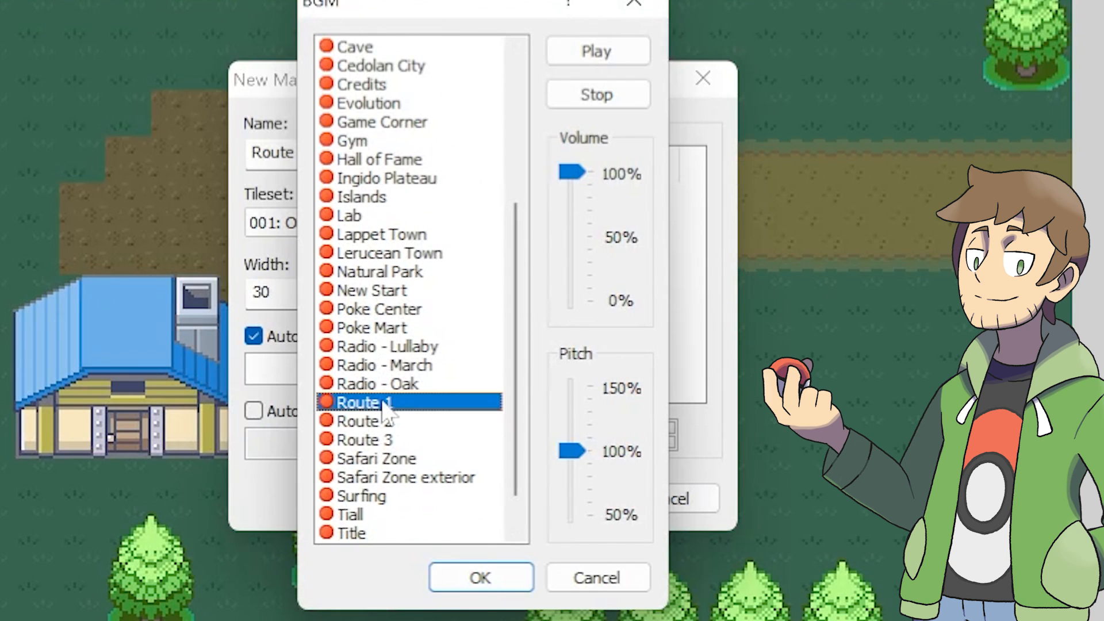
left_click(601, 53)
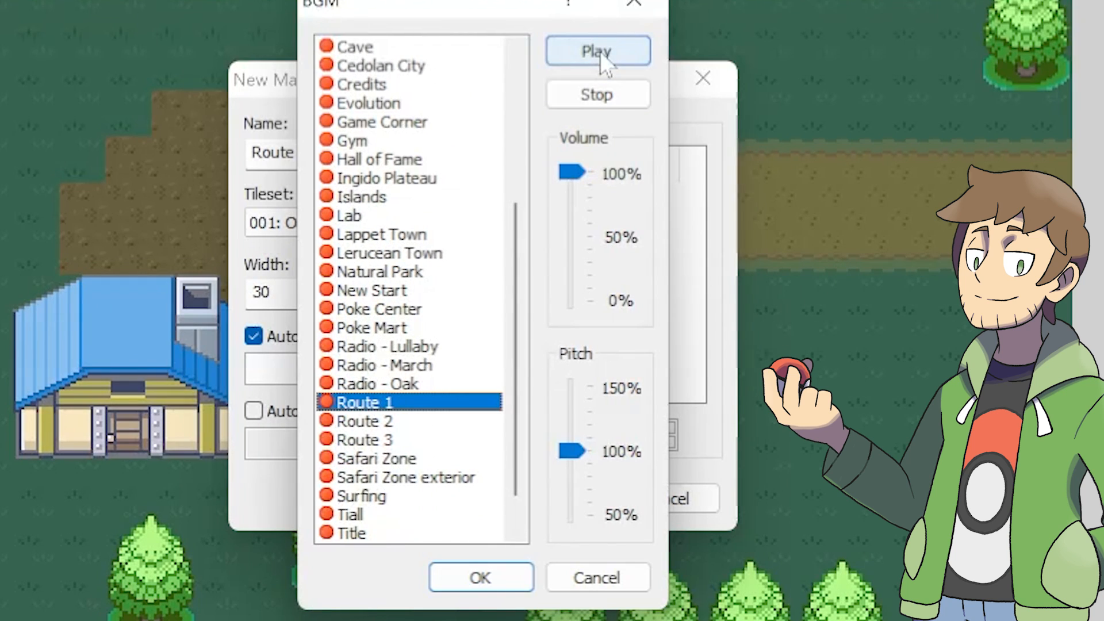
left_click(600, 50)
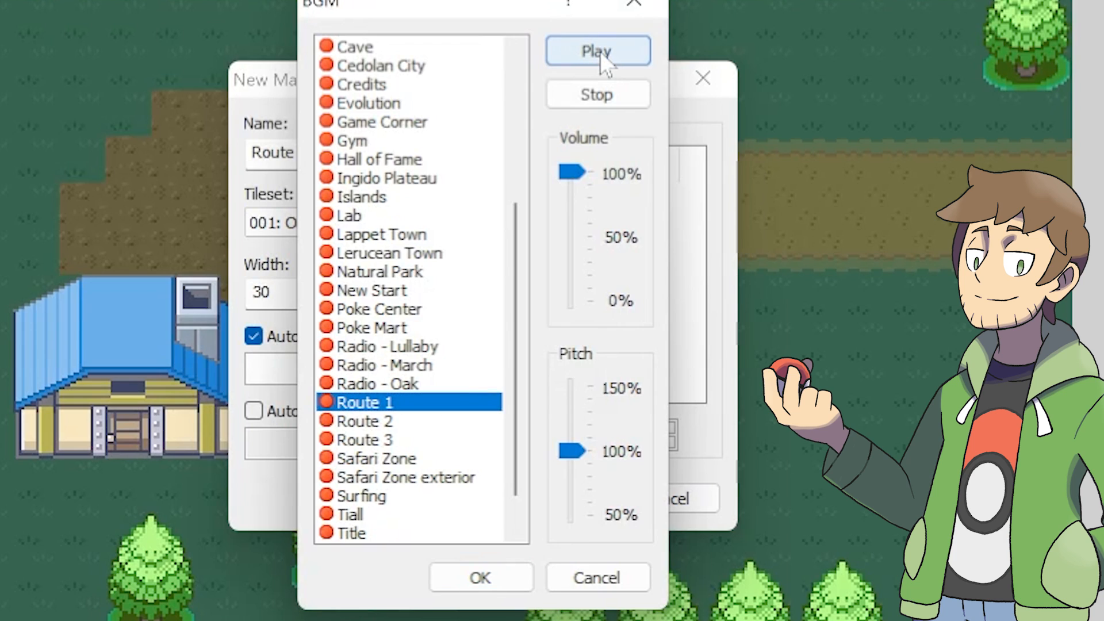
left_click(602, 93)
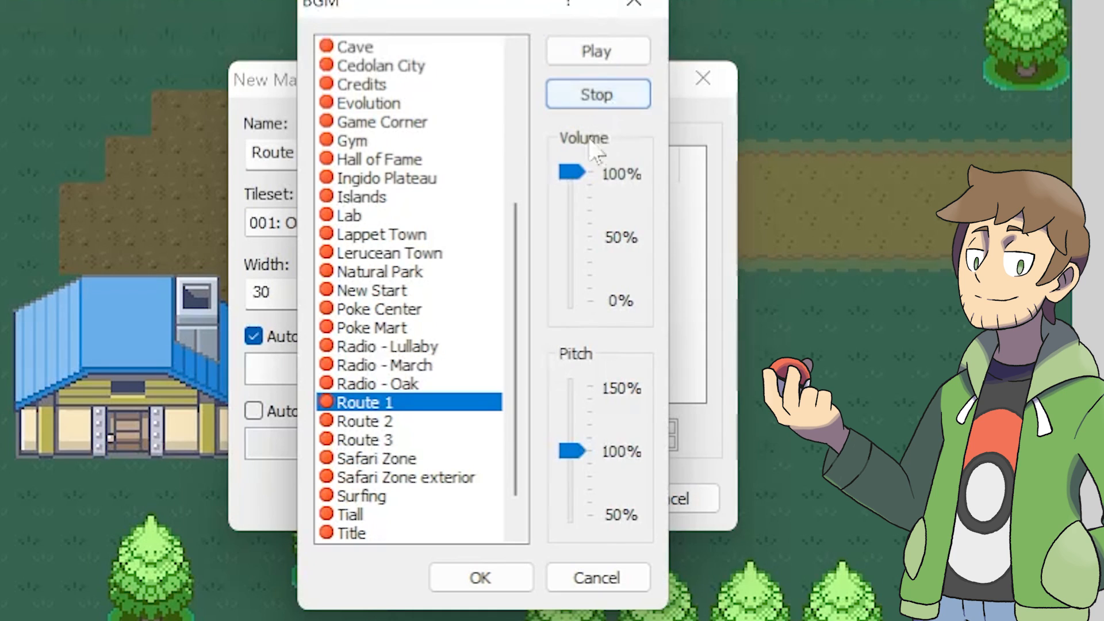
Lower the track's volume to about 80% and its pitch to 50%, and listen to it.
left_click(573, 175)
left_click_drag(573, 176, 574, 207)
left_click(572, 451)
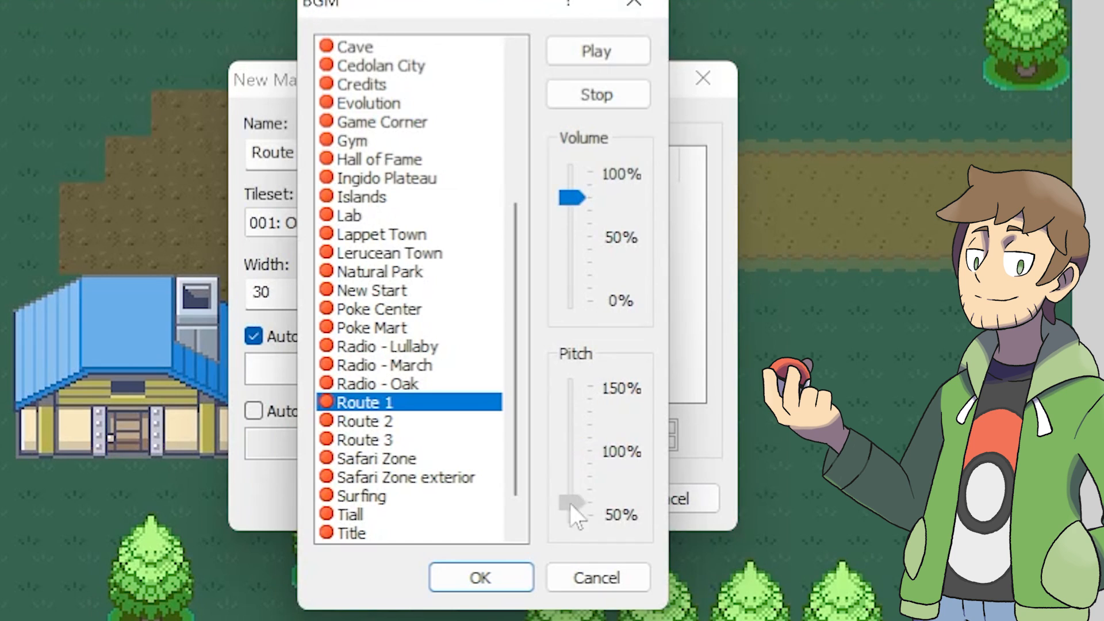
left_click_drag(570, 503, 568, 523)
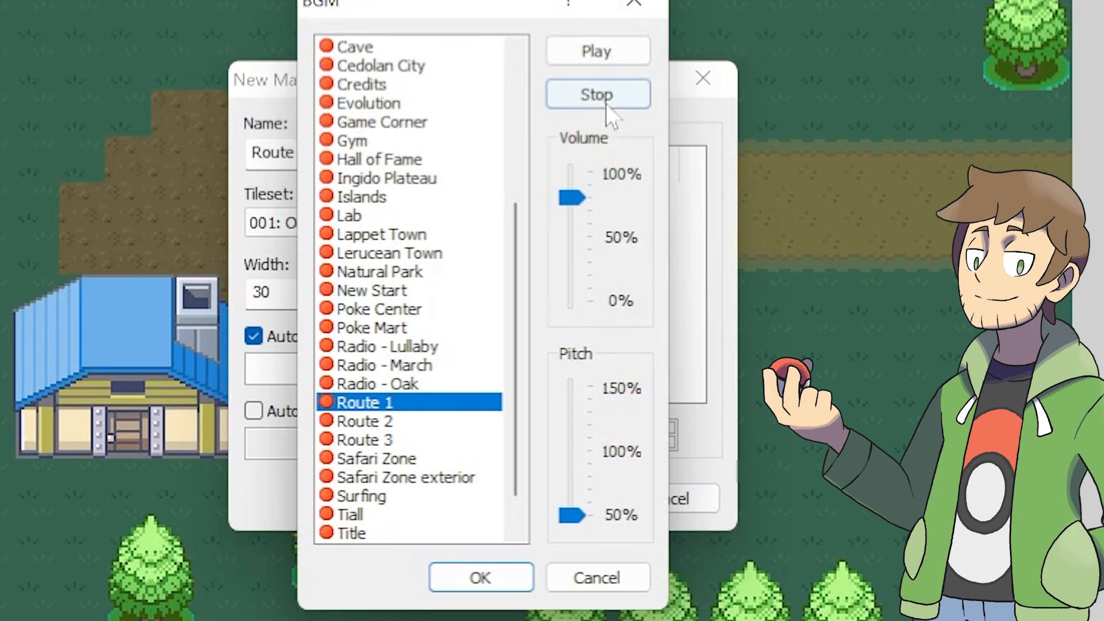
left_click(585, 47)
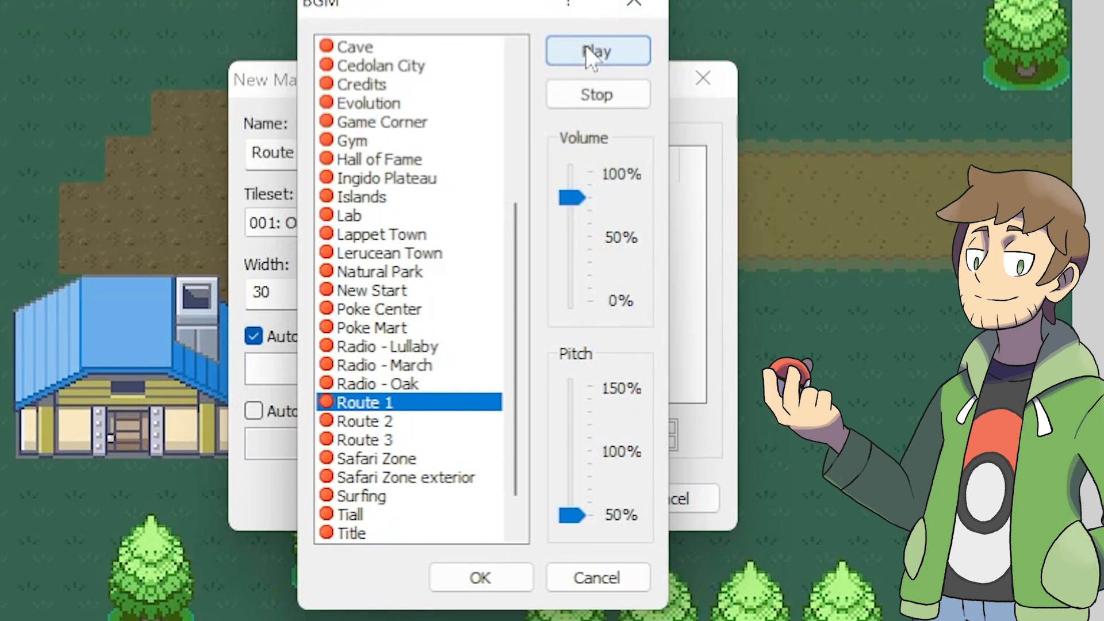
Set the track's pitch to 100%, preview it again and accept the music settings.
left_click_drag(577, 503, 571, 451)
left_click(596, 94)
left_click(586, 50)
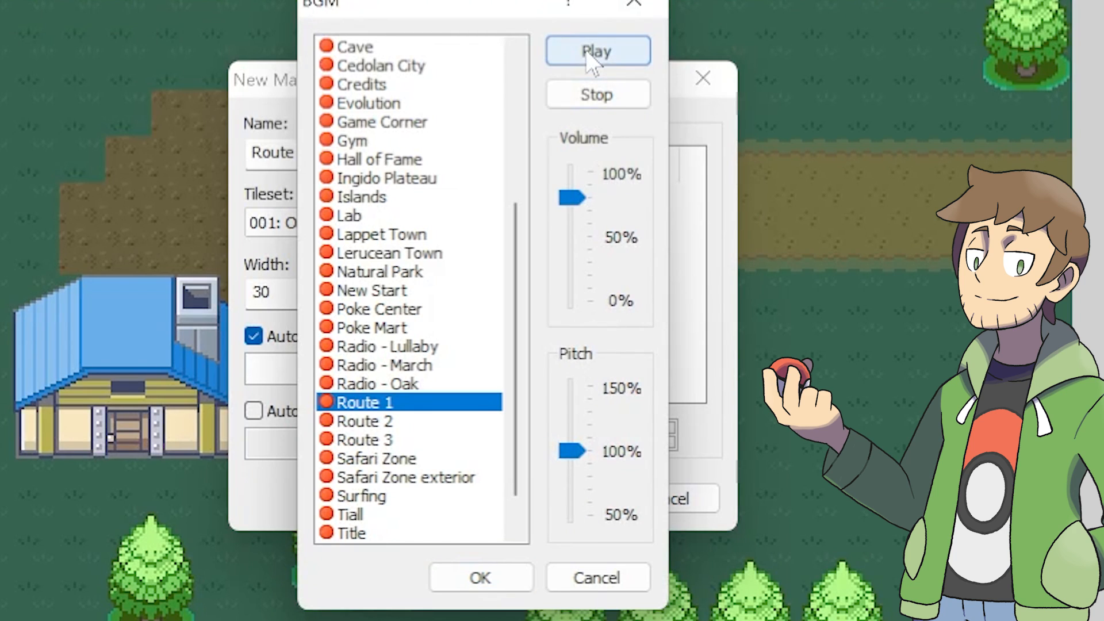
left_click(596, 92)
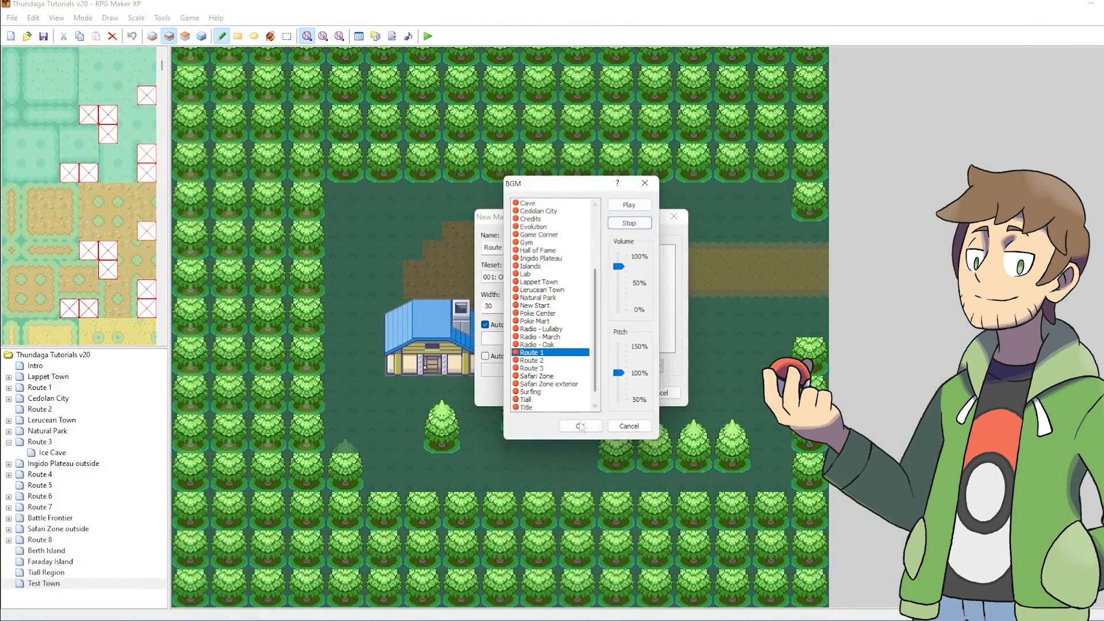
left_click(580, 426)
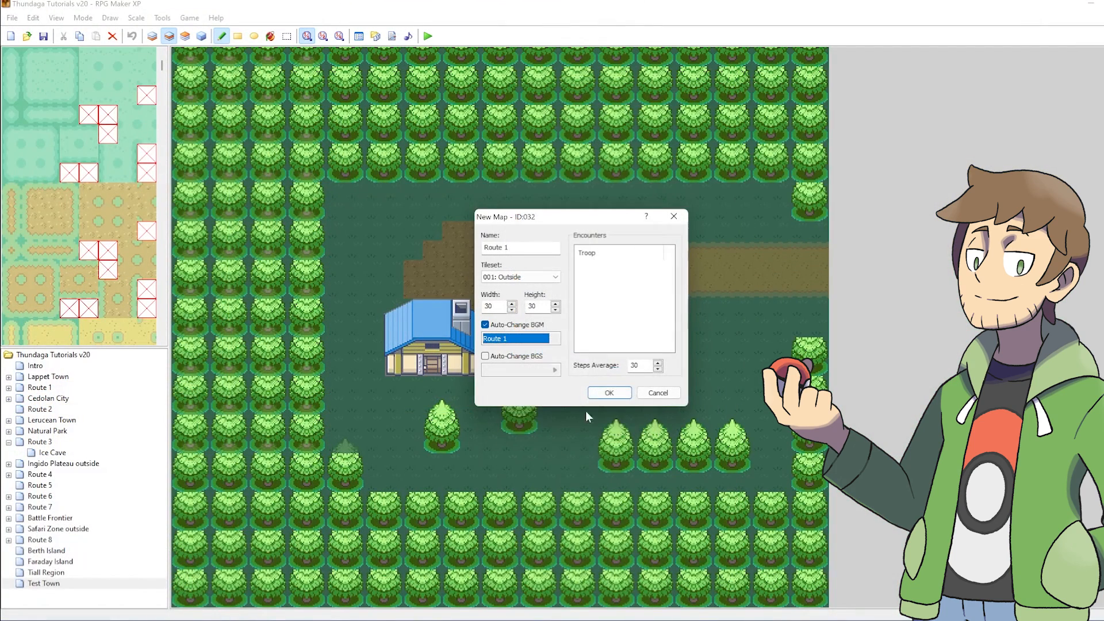
Create the Route 1 map with the chosen settings and fill its first layer with plain grass.
left_click(596, 393)
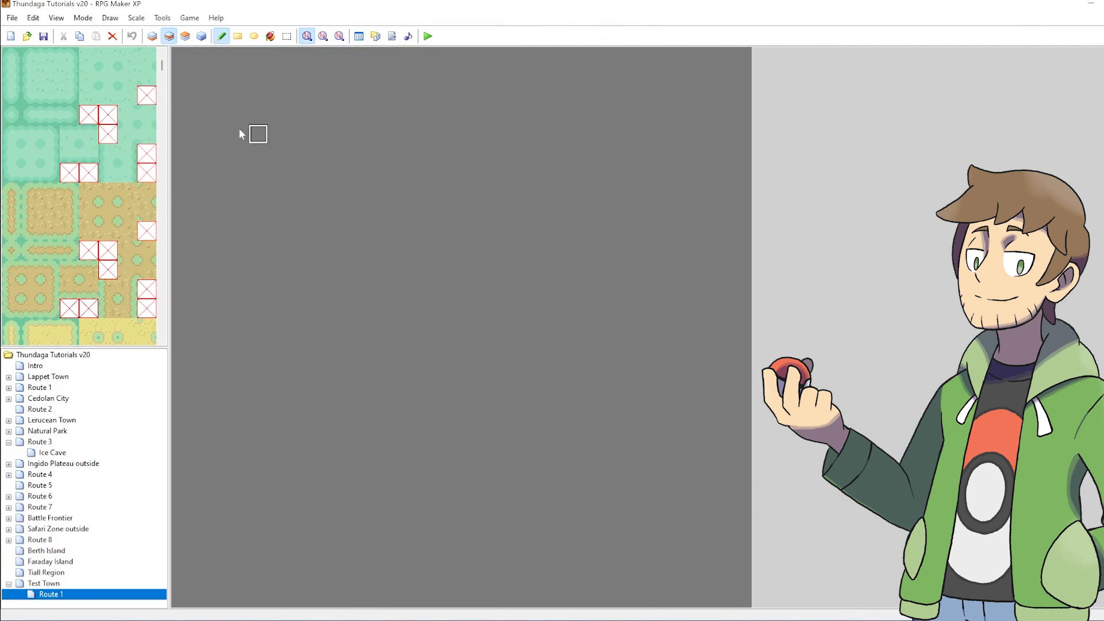
left_click(152, 36)
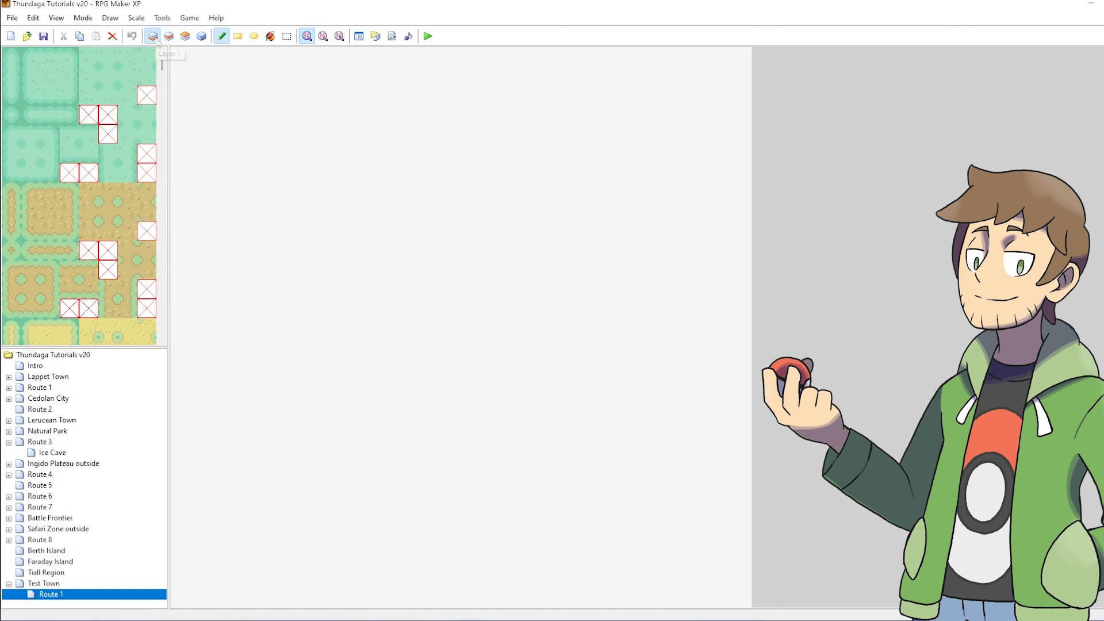
scroll(17, 95, "up", 2)
left_click(34, 80)
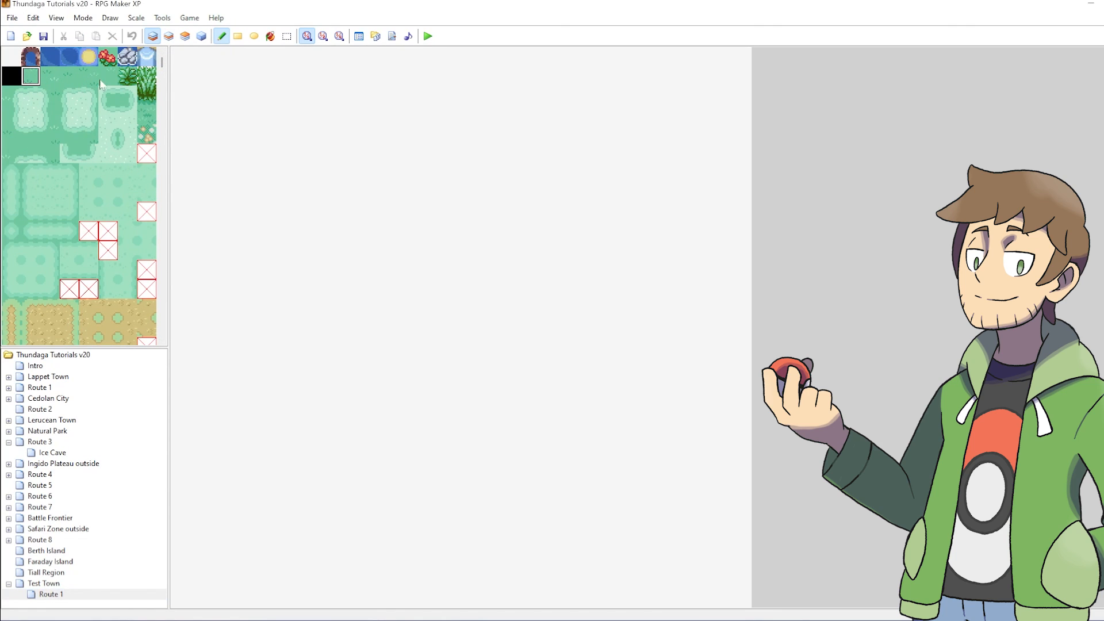
left_click(271, 37)
left_click(265, 92)
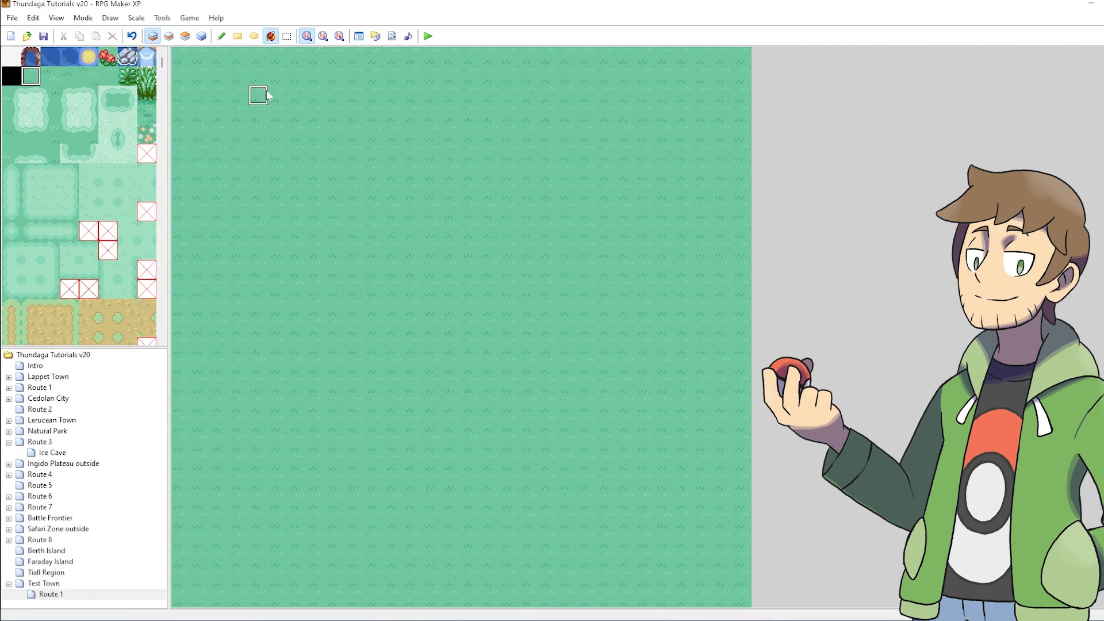
left_click(224, 38)
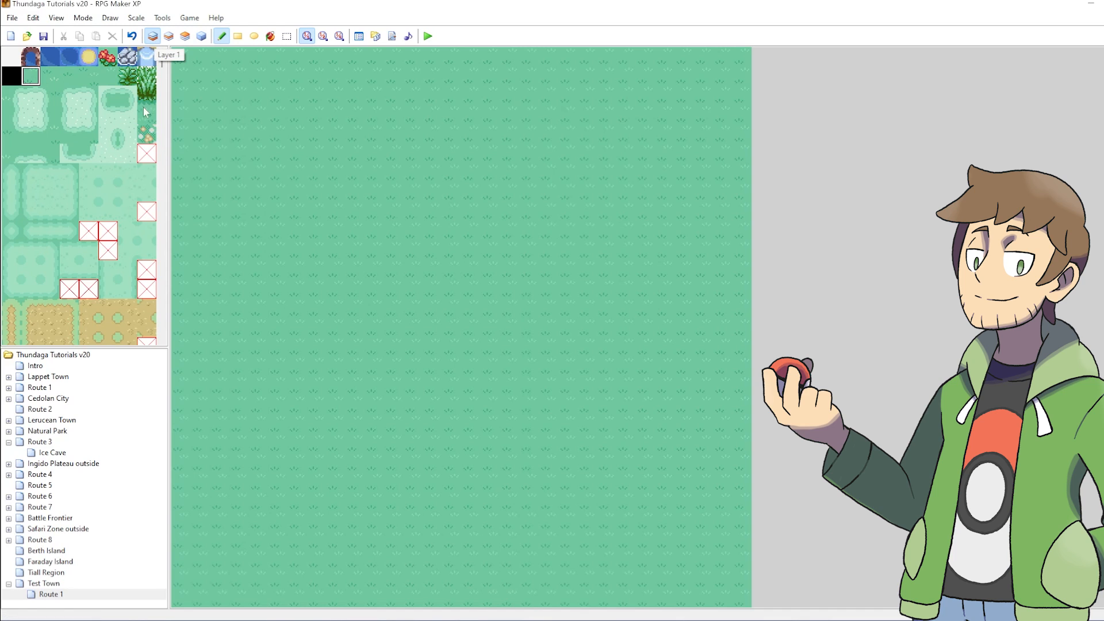
Copy the end of Test Town's east path from the first layer onto Route 1's west edge.
left_click(49, 584)
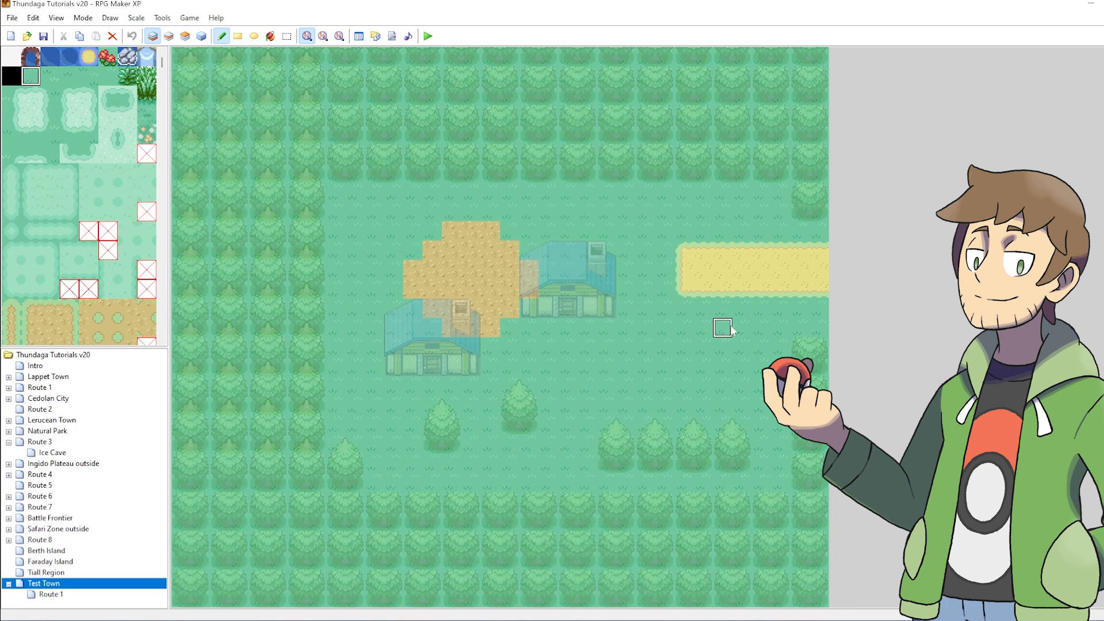
right_click_drag(780, 232, 822, 313)
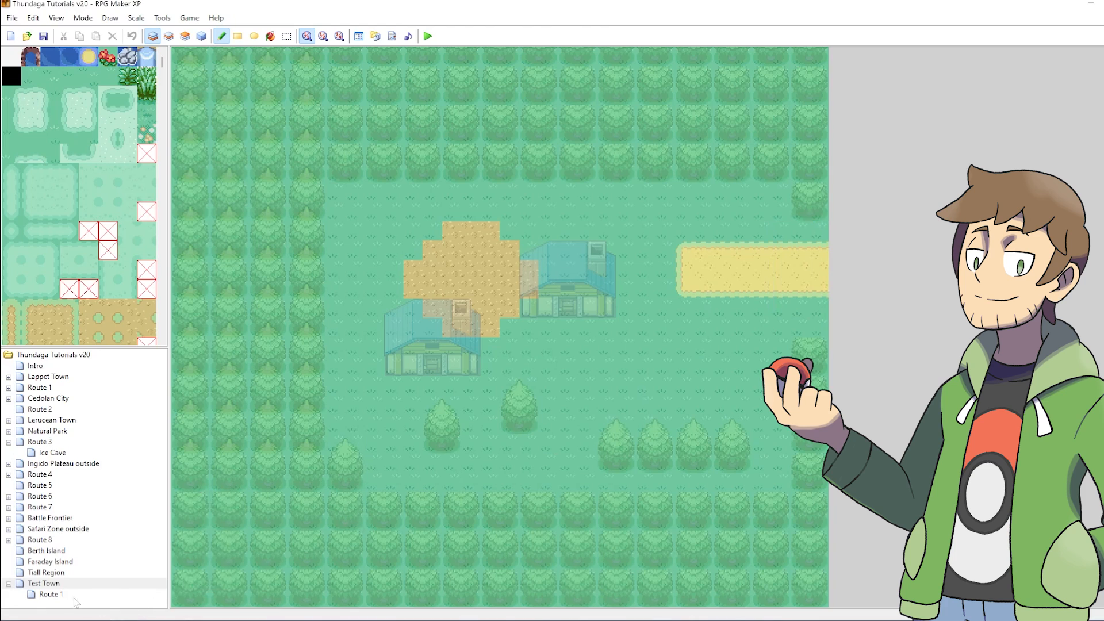
left_click(53, 594)
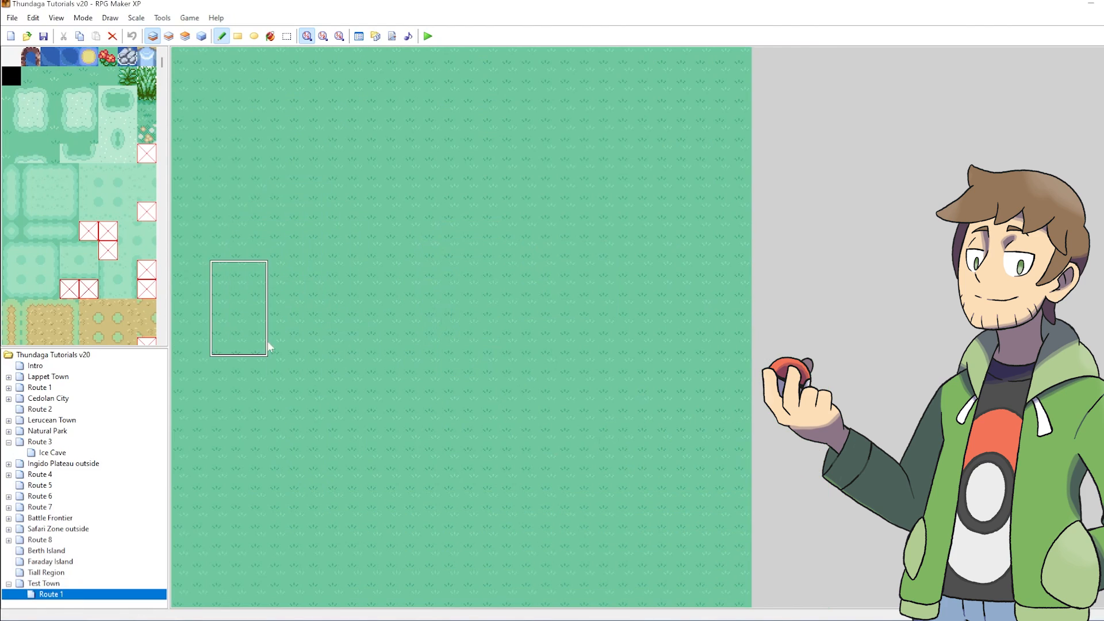
left_click(223, 333)
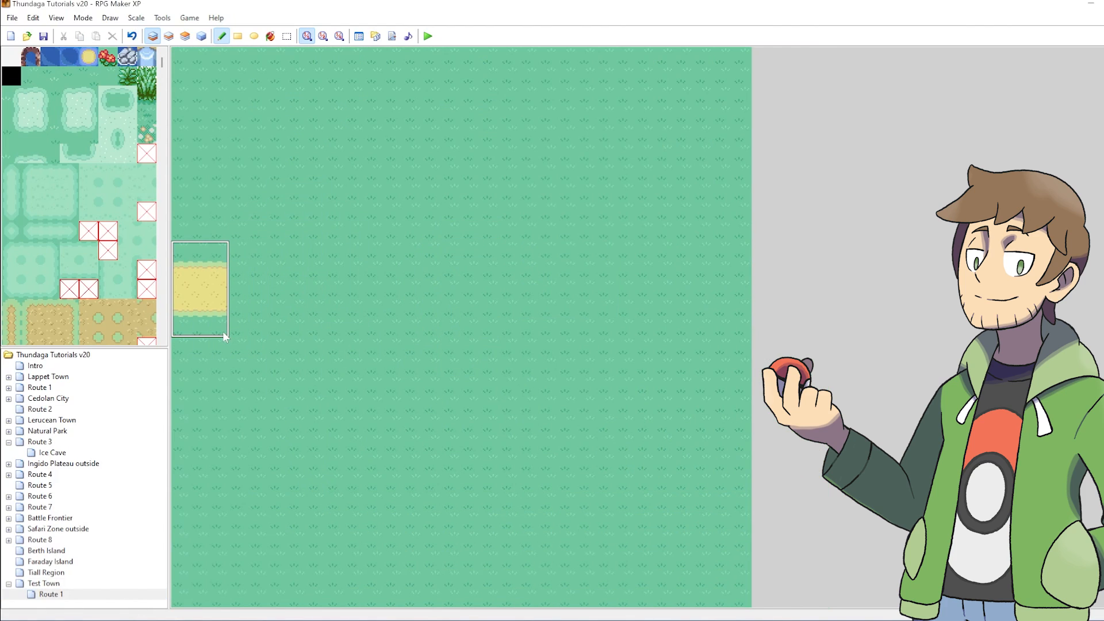
Copy the second-layer trees bordering Test Town's east exit to Route 1's west edge, around the path, and clean up stray tiles.
left_click(167, 37)
left_click(44, 584)
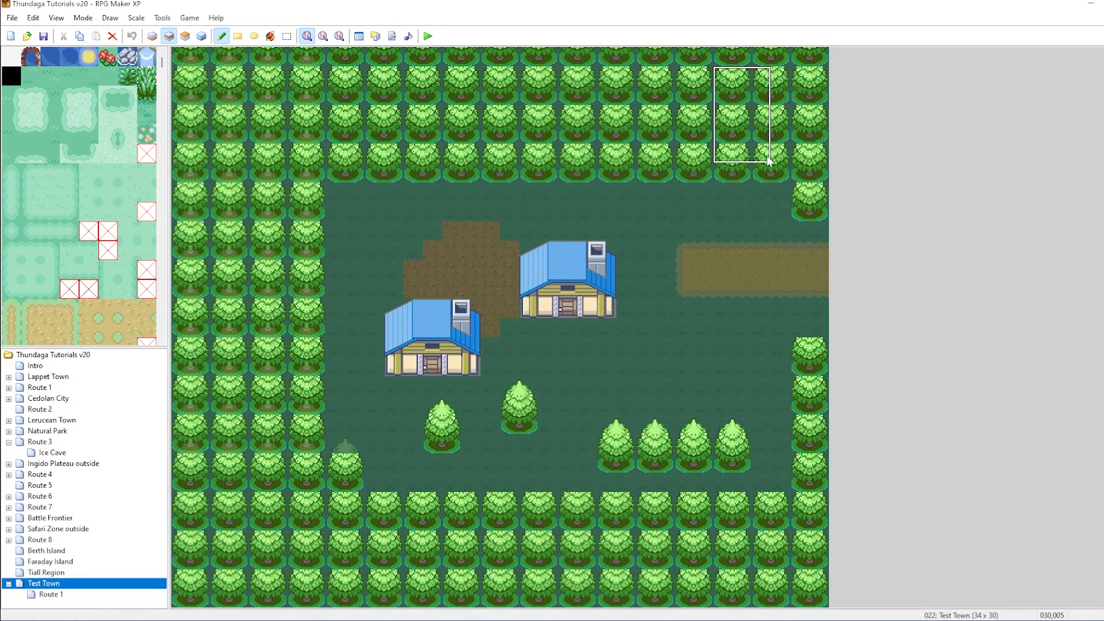
mouse_move(767, 156)
right_mouse_down()
mouse_move(820, 210)
mouse_move(823, 409)
right_mouse_up()
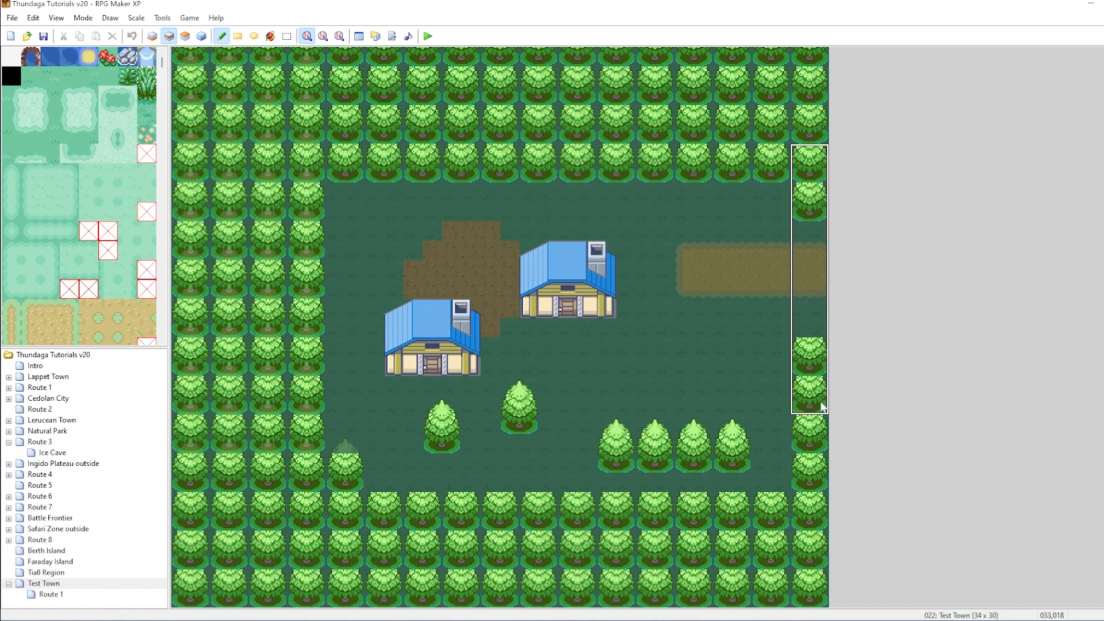
left_click(52, 595)
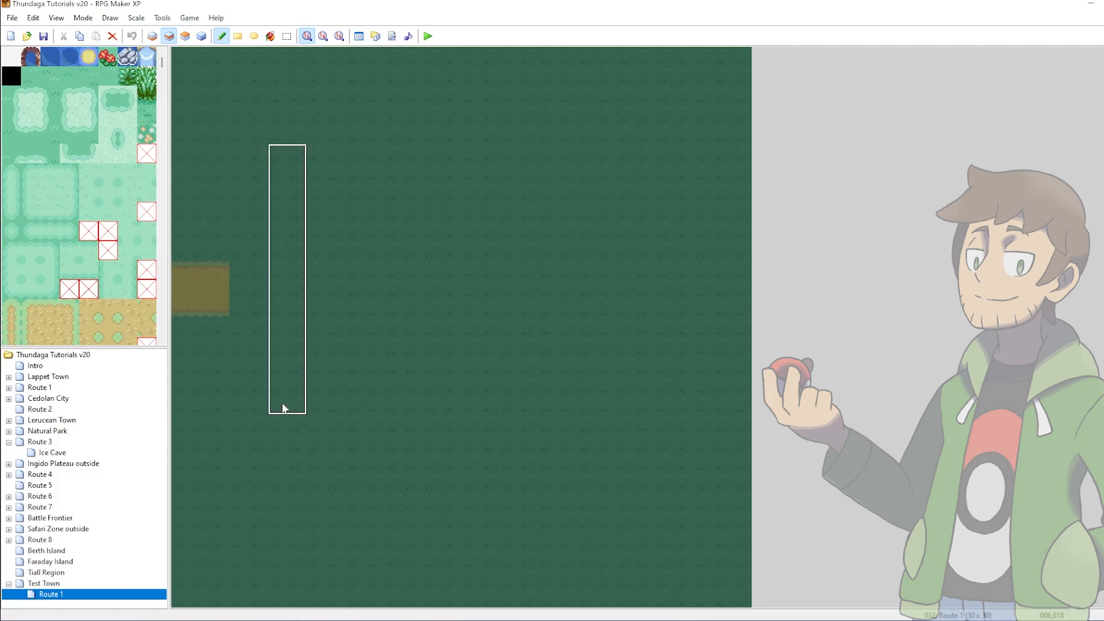
left_click(199, 414)
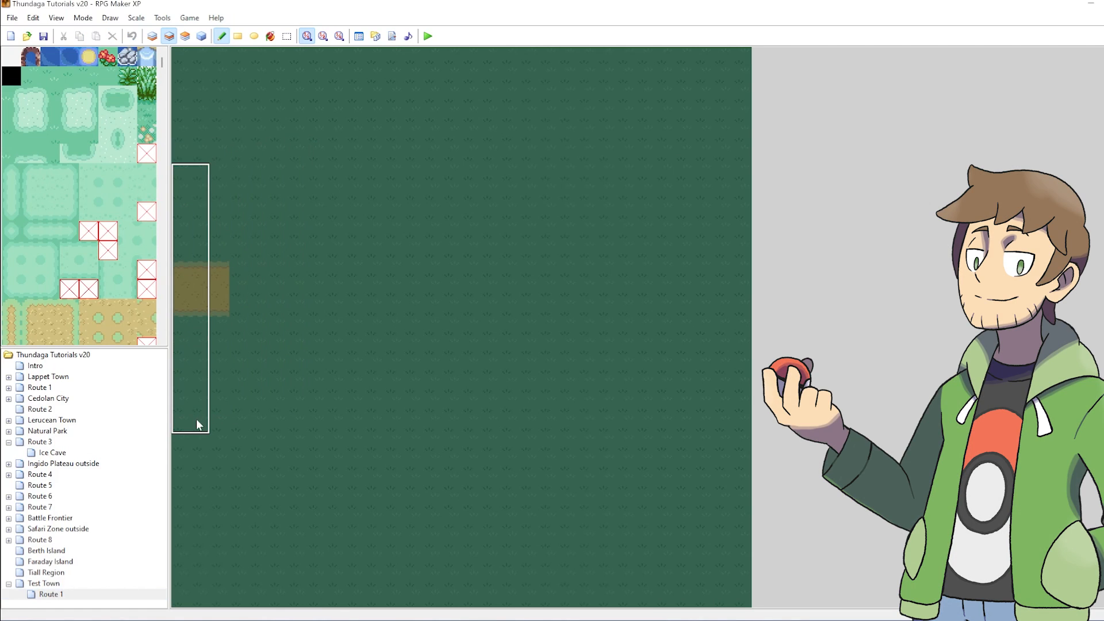
left_click(195, 418)
right_click(245, 381)
left_click(201, 383)
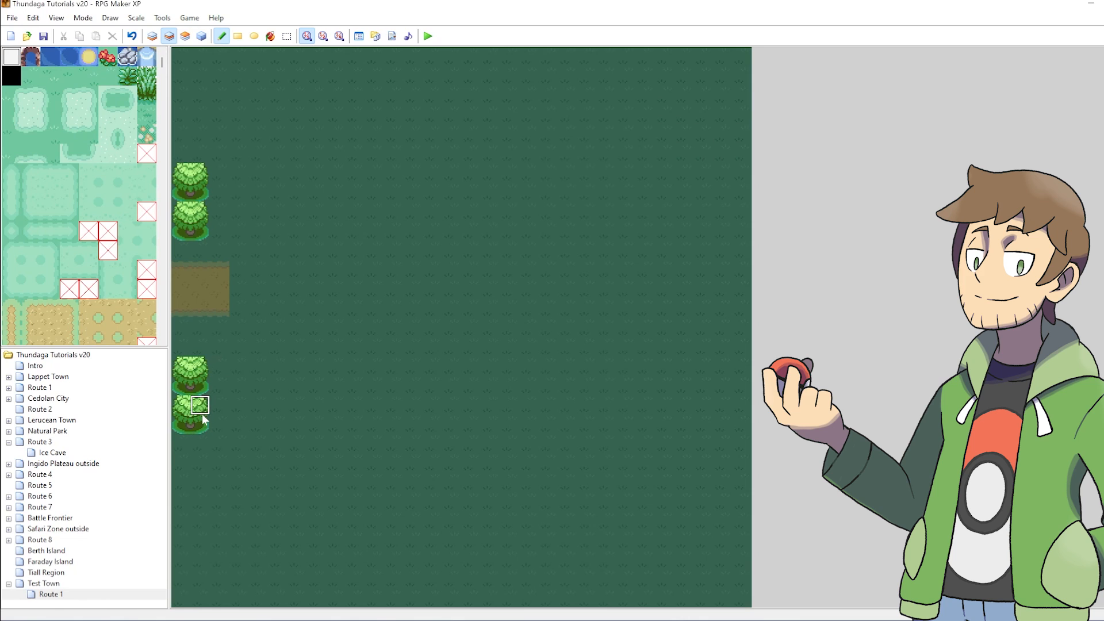
Erase the copied trees from the second layer with empty tiles and cover the path piece with first-layer grass.
right_click_drag(200, 425, 177, 380)
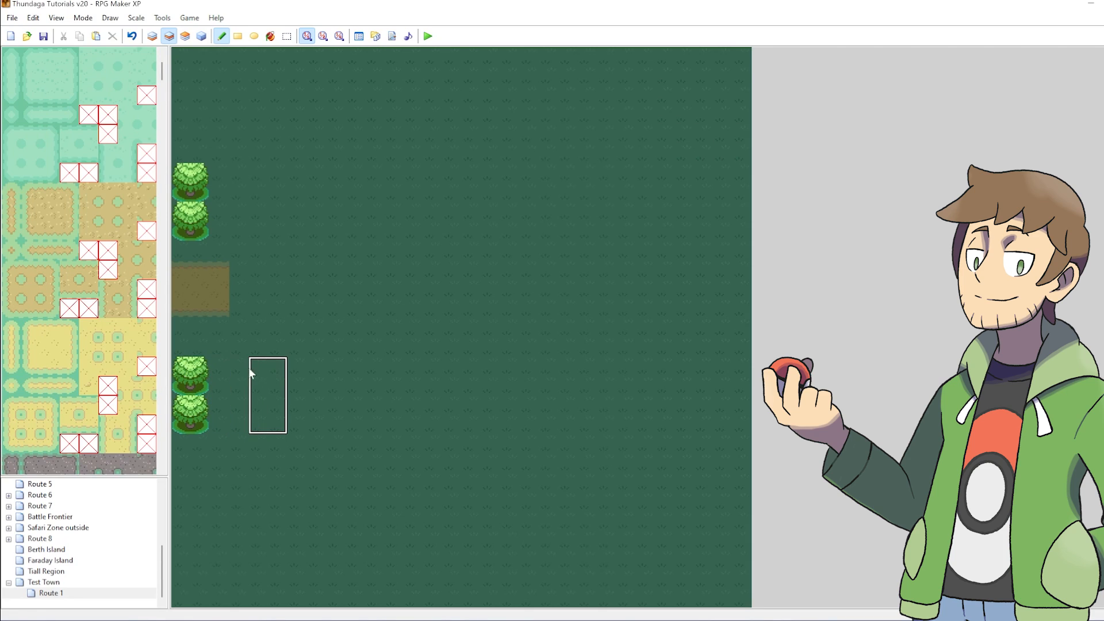
right_click_drag(242, 369, 260, 417)
left_click_drag(204, 423, 198, 212)
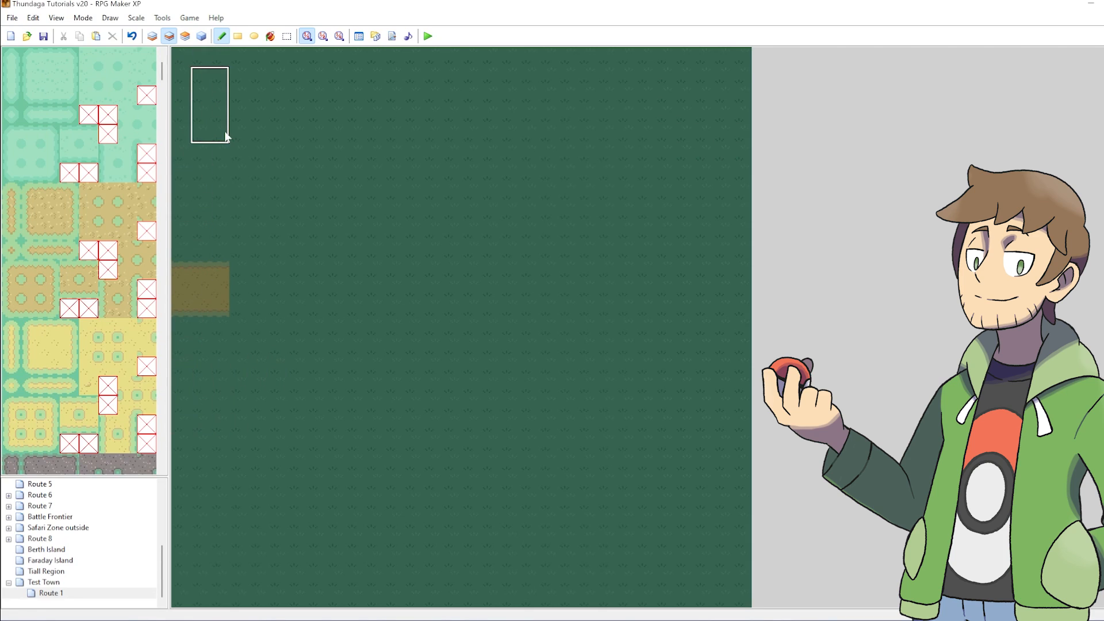
left_click(152, 36)
right_click_drag(220, 172, 273, 210)
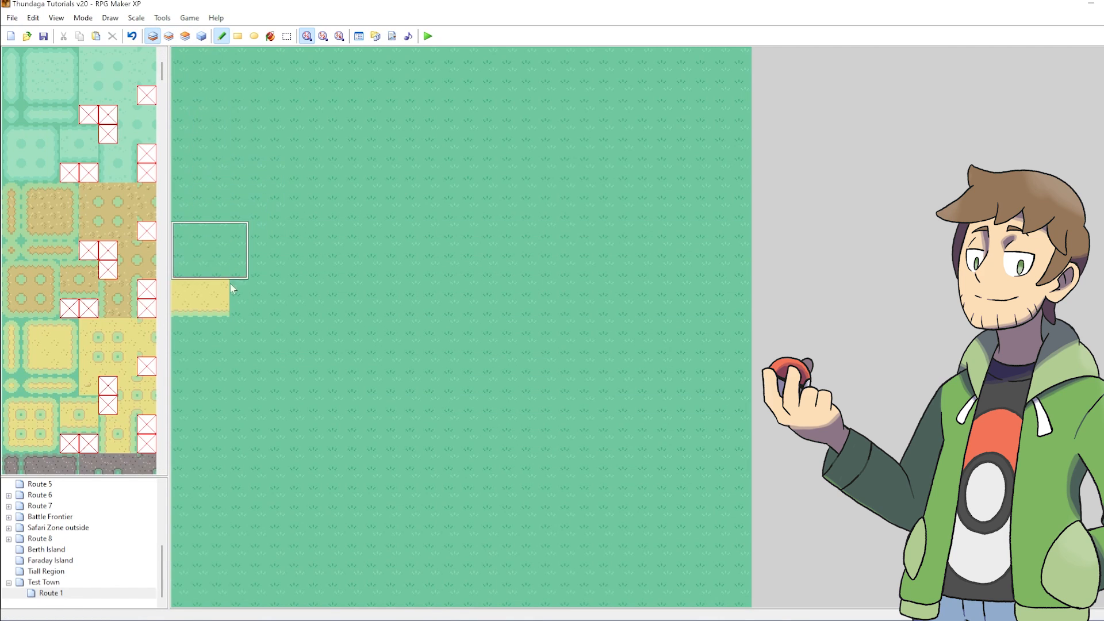
left_click(228, 316)
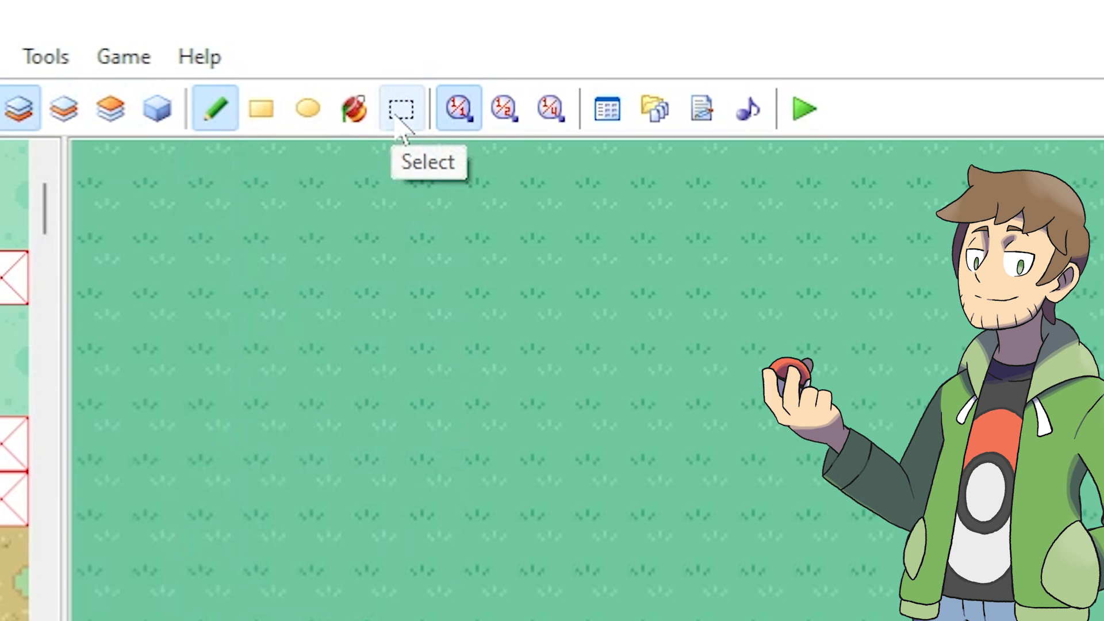
Select the area around Test Town's east path, delete its tiles on all layers, and undo the deletion.
left_click(403, 112)
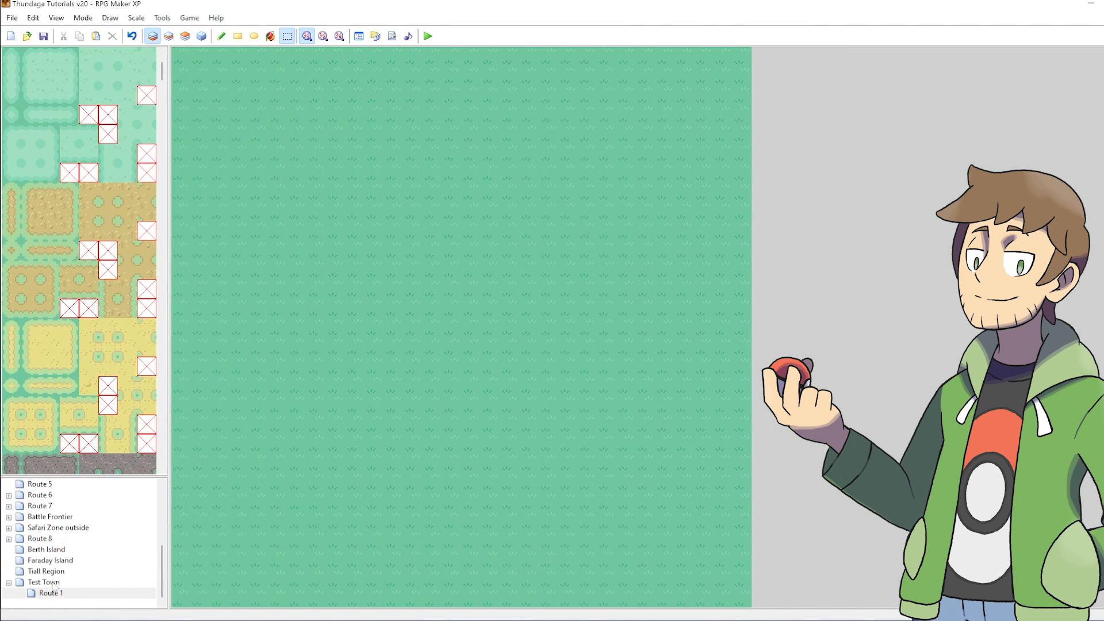
left_click(53, 582)
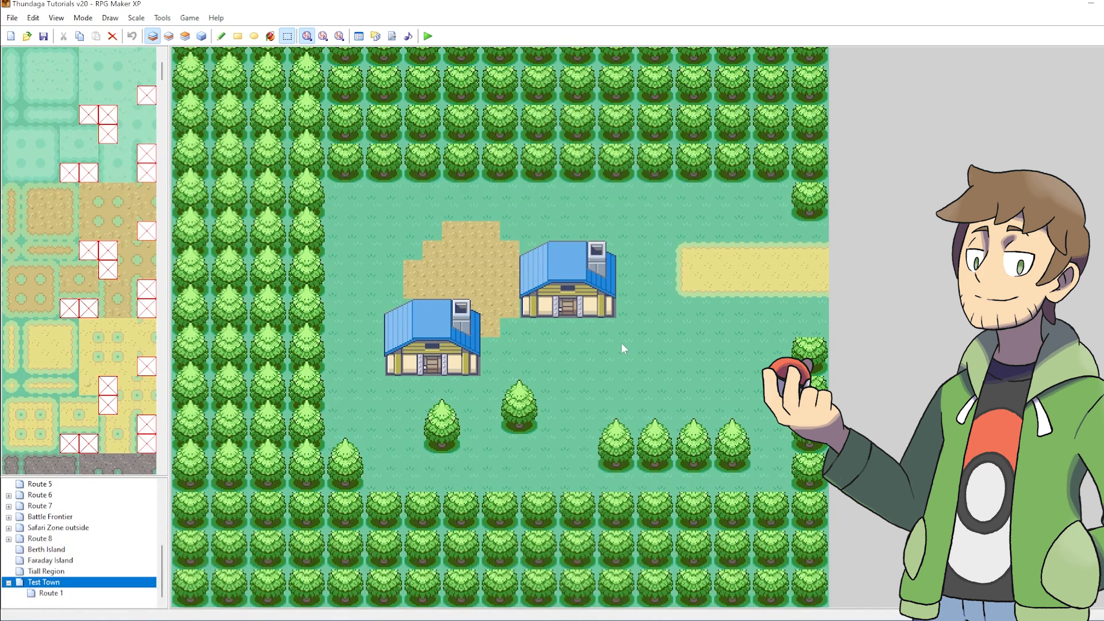
left_click_drag(681, 187, 824, 375)
left_click_drag(760, 264, 706, 302)
key("Delete")
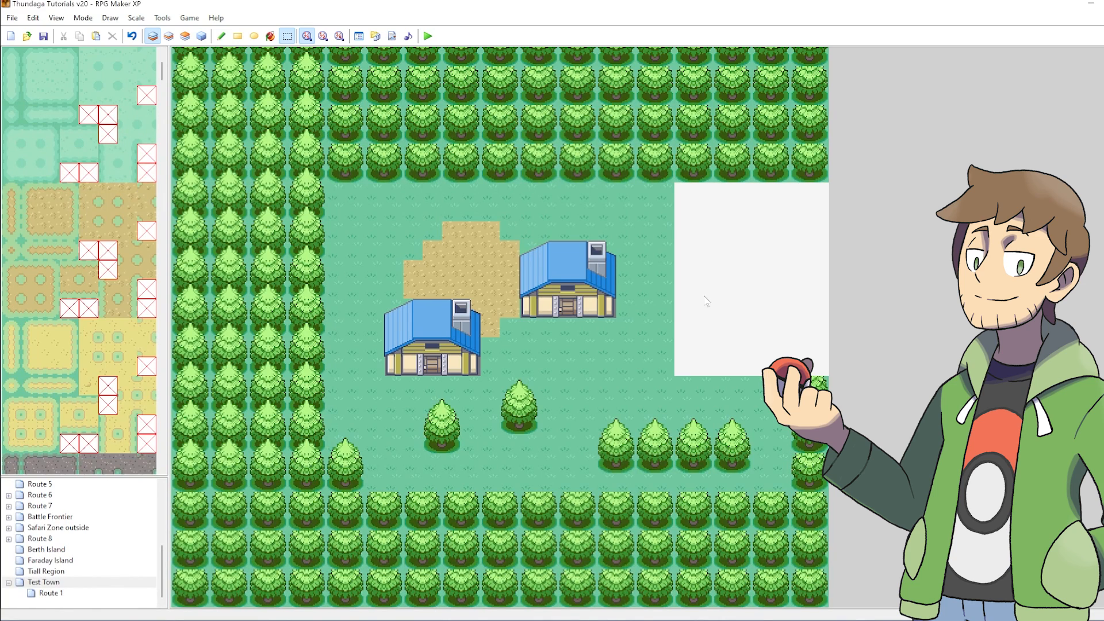
key("ctrl+z")
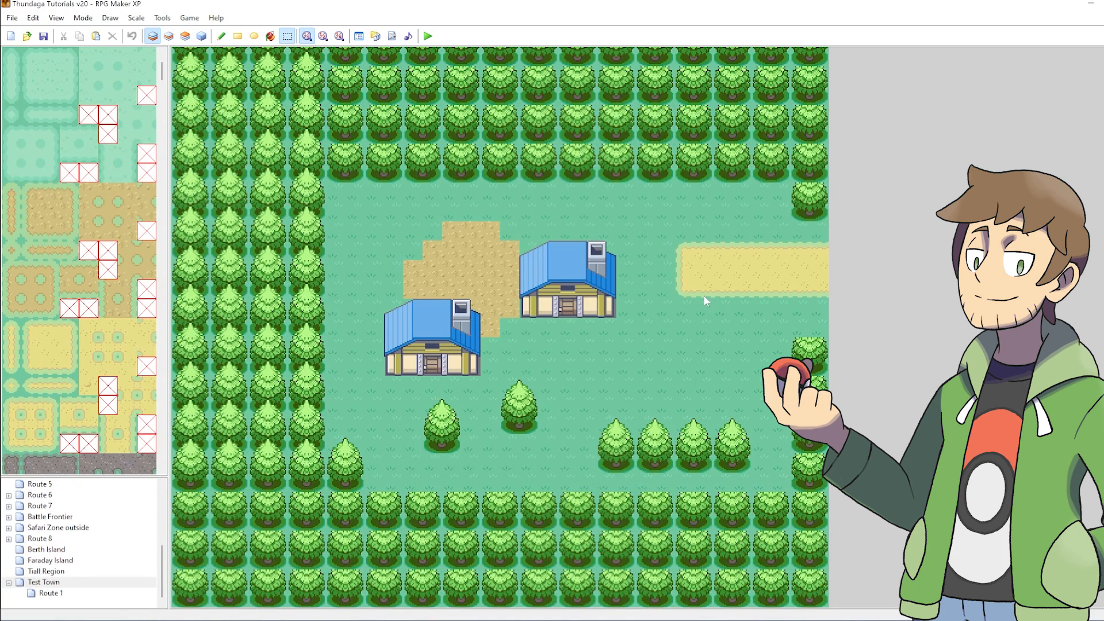
Copy the strip of trees and path at Test Town's east exit, paste it into Route 1, and move it partway down the west edge.
left_click_drag(812, 204, 830, 374)
key("ctrl+c")
left_click(74, 594)
left_click(230, 386)
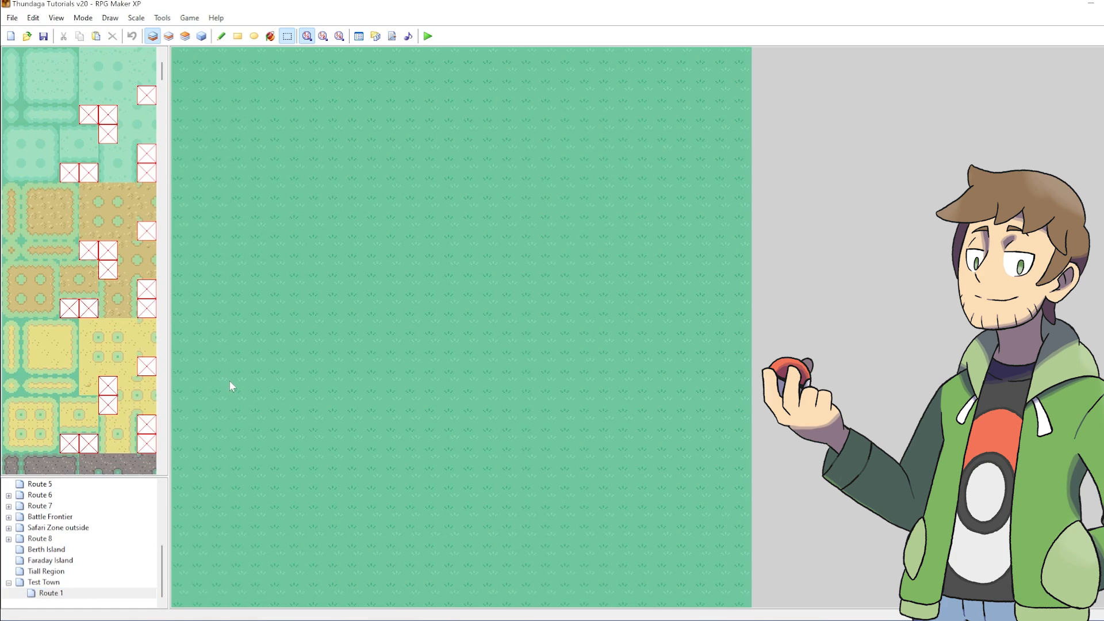
key("ctrl+v")
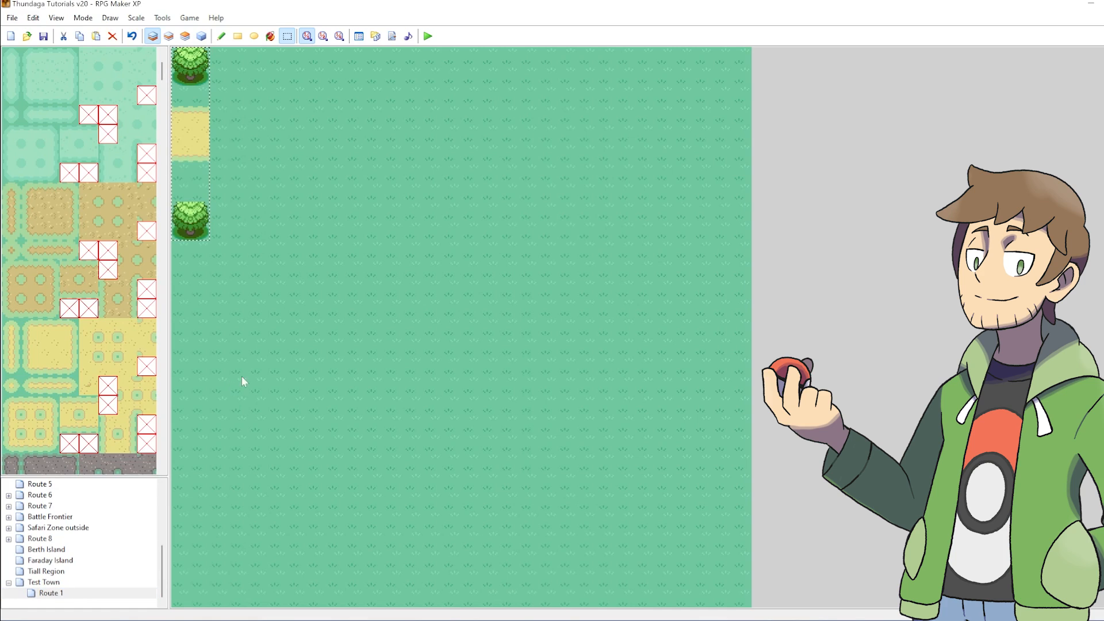
left_click_drag(191, 150, 202, 332)
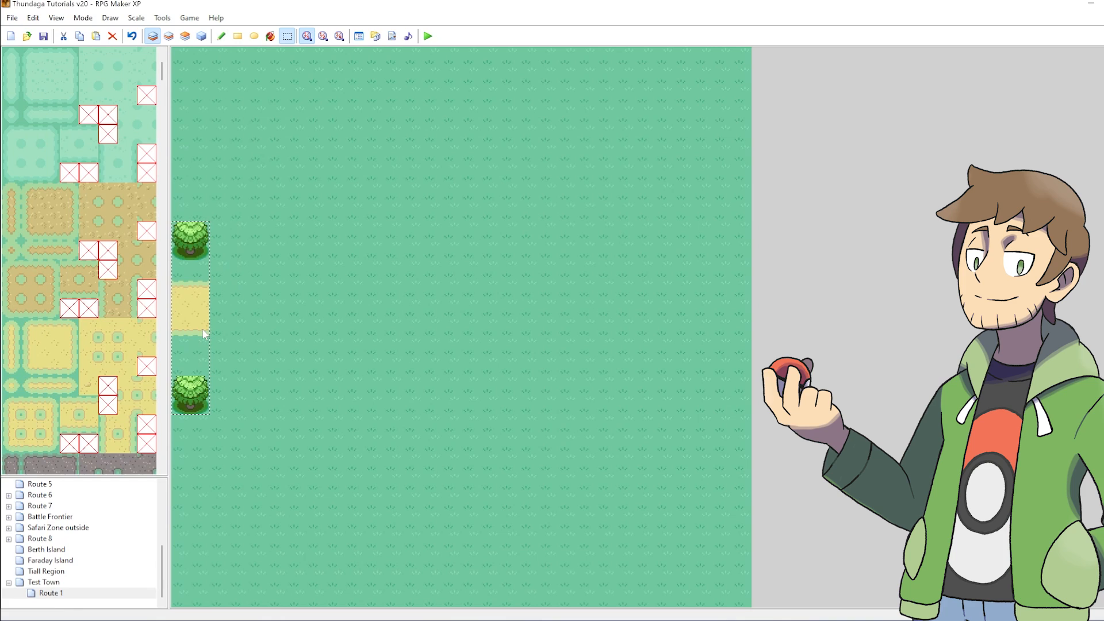
Draw one second-layer tree above the pasted upper tree and another below the lower tree on Route 1's west edge.
left_click(168, 36)
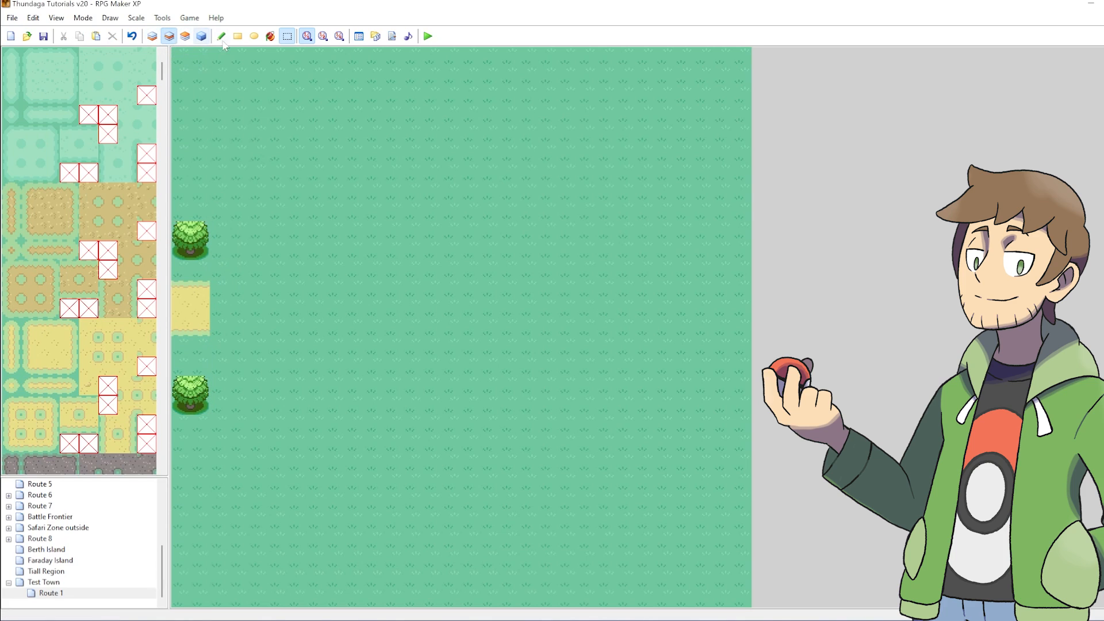
left_click(222, 37)
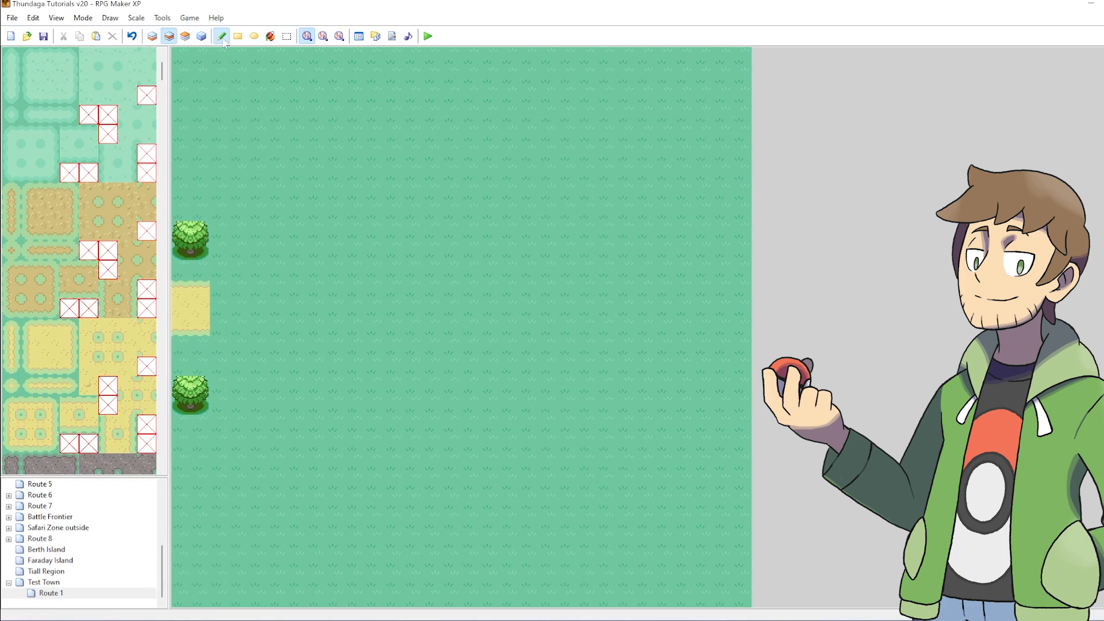
left_click(194, 205)
left_click(198, 436)
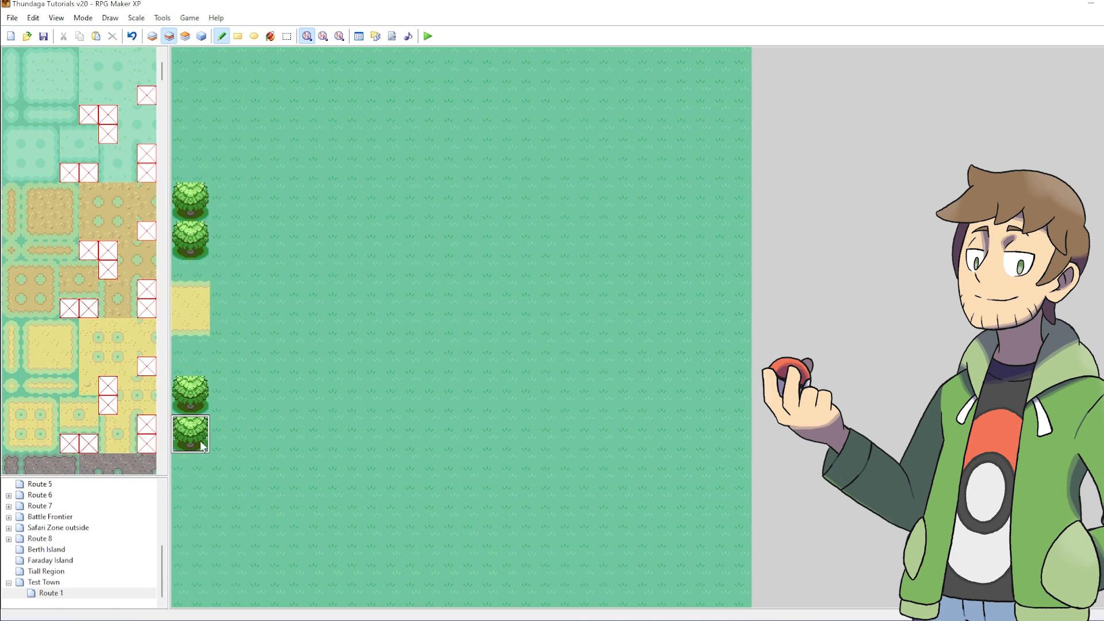
Extend the trees south of the path into a block three trees wide and three trees high.
left_click(233, 435)
left_click(235, 400)
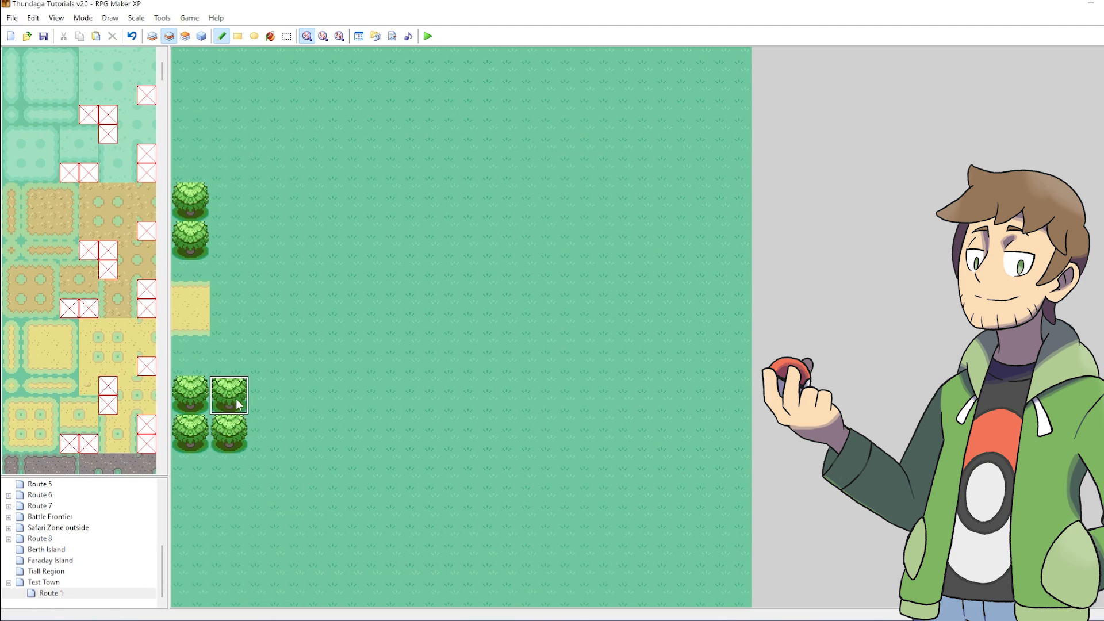
left_click(268, 400)
left_click(269, 437)
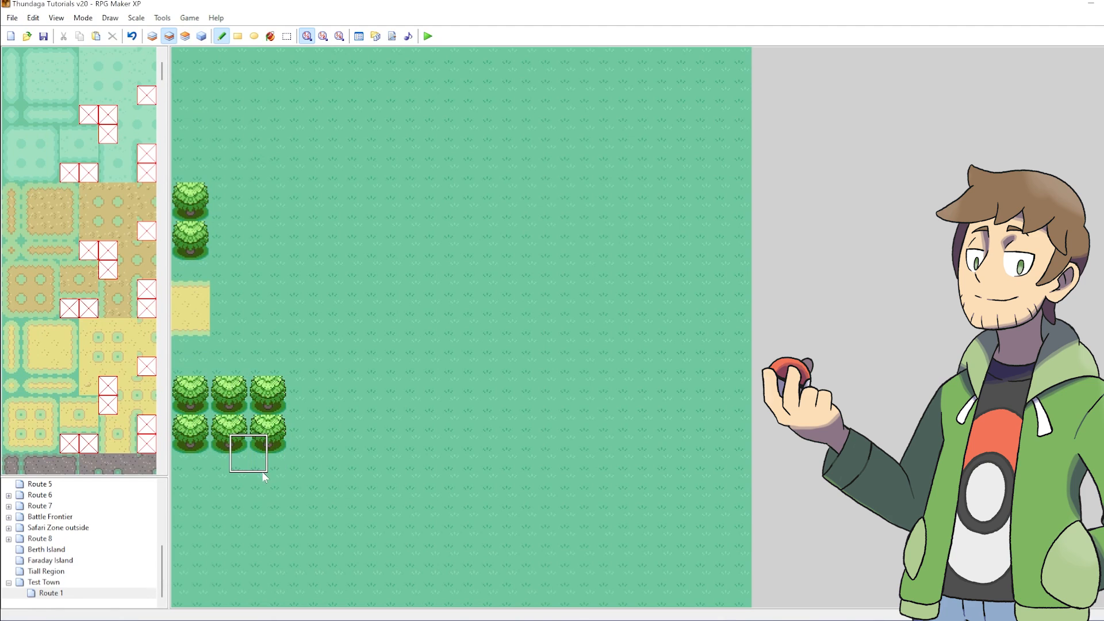
left_click(266, 474)
left_click(228, 475)
left_click(193, 474)
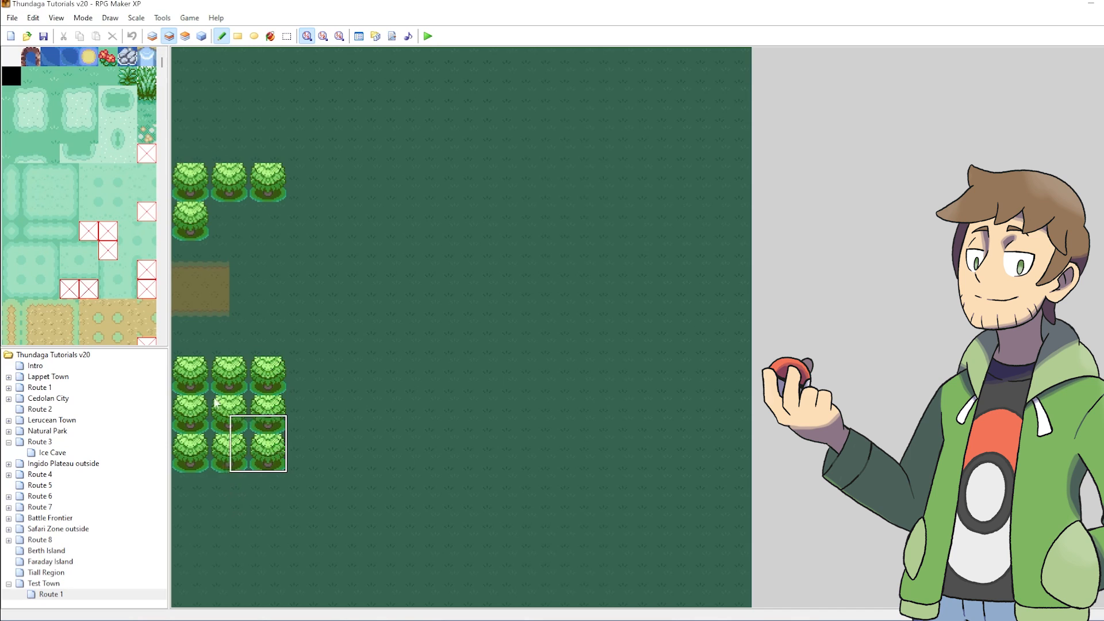
Use the three-by-three tree block as a brush to fill Route 1's southern and northern areas with rows of trees.
right_click_drag(267, 451, 183, 368)
mouse_move(259, 406)
left_mouse_down()
mouse_move(265, 446)
mouse_move(216, 519)
mouse_move(286, 498)
mouse_move(607, 530)
mouse_move(654, 458)
mouse_move(651, 438)
mouse_move(368, 437)
mouse_move(374, 410)
mouse_move(673, 409)
left_mouse_up()
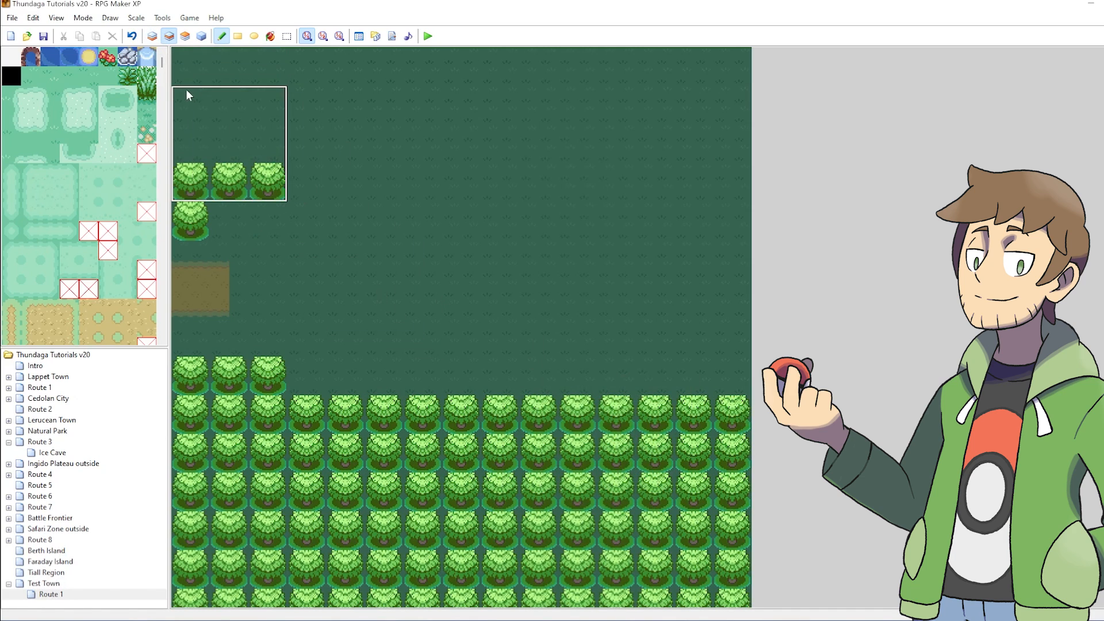
mouse_move(185, 94)
left_mouse_down()
mouse_move(196, 58)
mouse_move(520, 55)
mouse_move(643, 58)
mouse_move(643, 98)
left_mouse_up()
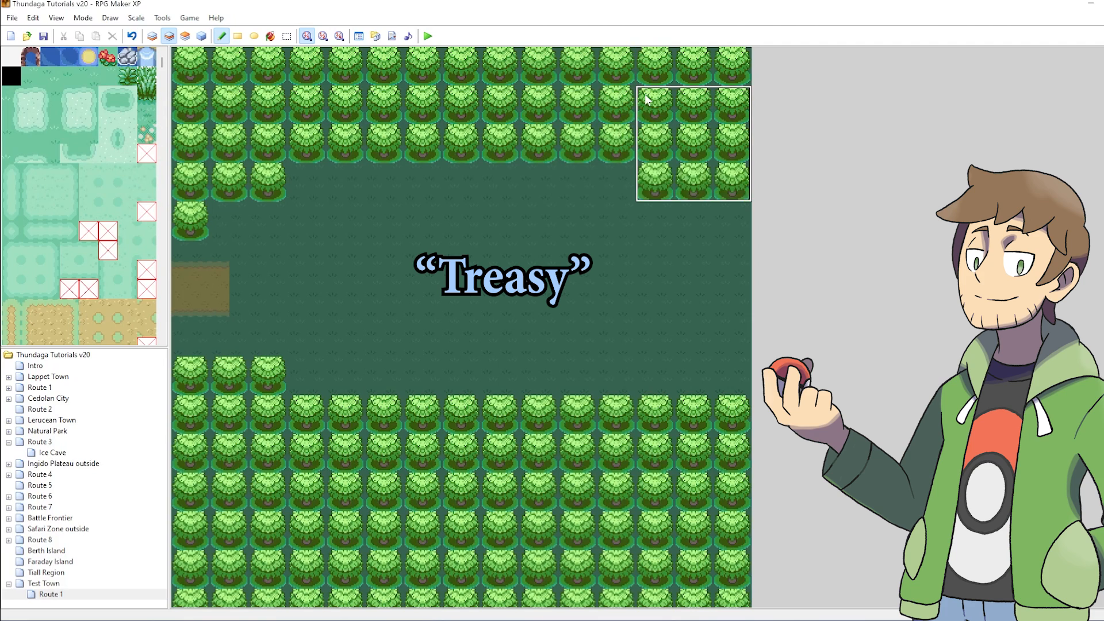
Paint a patch of leafy grass tiles just east of the path's end and add a tree to the row north of it.
right_click(495, 200)
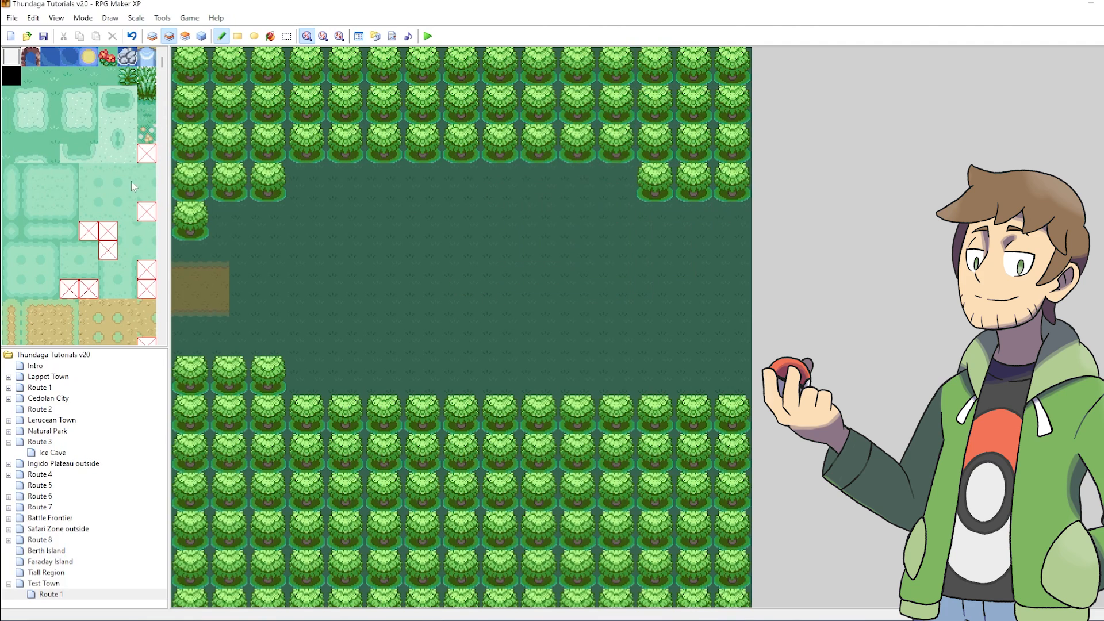
left_click(127, 77)
mouse_move(224, 222)
left_mouse_down()
mouse_move(277, 230)
mouse_move(279, 216)
mouse_move(295, 238)
mouse_move(298, 367)
mouse_move(315, 386)
mouse_move(314, 285)
mouse_move(288, 249)
mouse_move(279, 349)
mouse_move(258, 246)
left_mouse_up()
right_click_drag(274, 196, 261, 176)
left_click(297, 178)
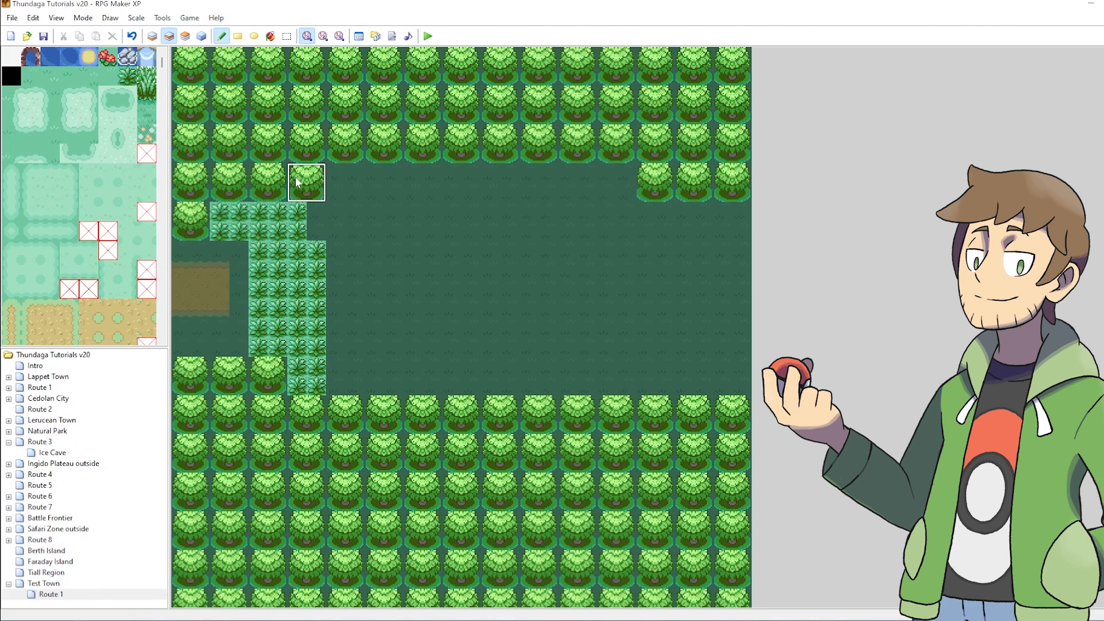
Fill the missing corner of the grass patch and paint a block of trees two wide and three high along its upper east side.
right_click_drag(297, 211, 299, 230)
left_click(311, 232)
right_click_drag(308, 180, 299, 193)
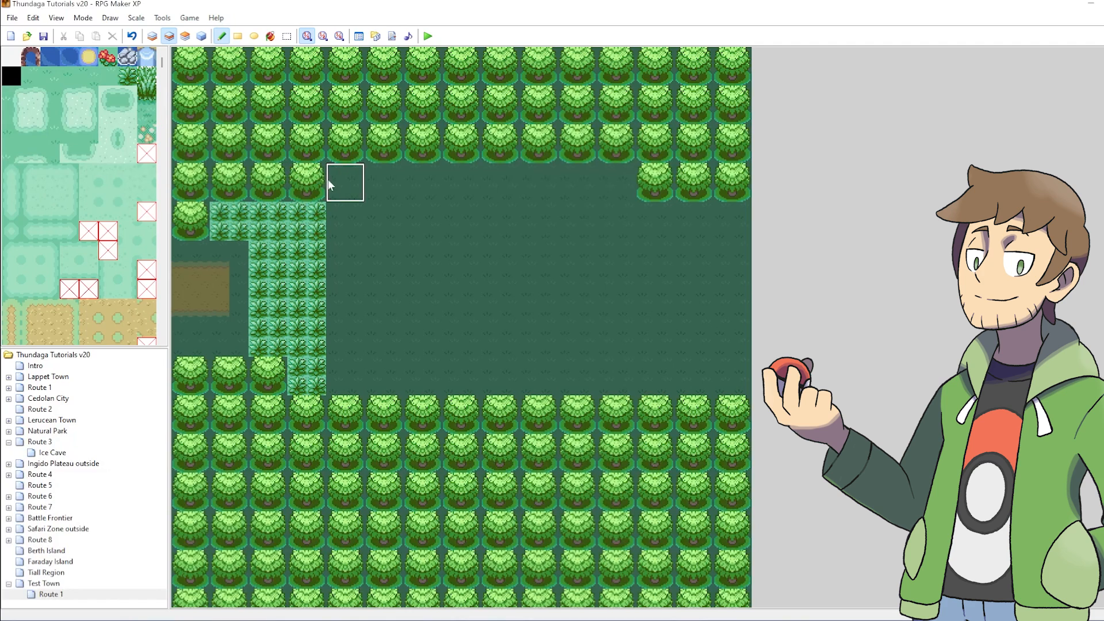
mouse_move(330, 180)
left_mouse_down()
mouse_move(330, 255)
mouse_move(371, 181)
left_mouse_up()
right_click(340, 315)
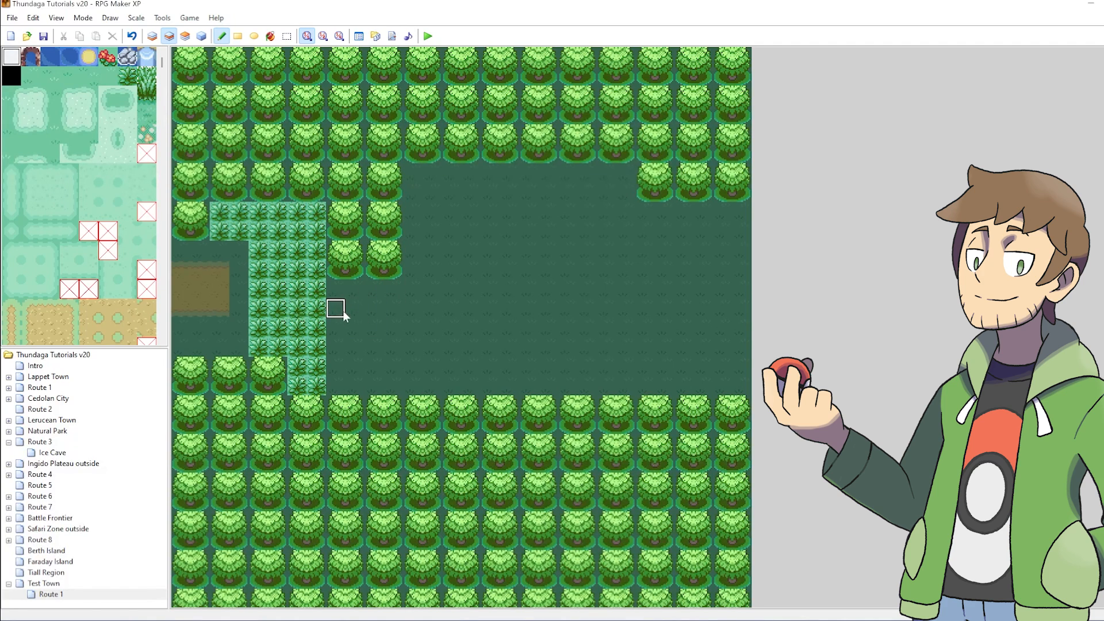
Cap the east end of Route 1's path with the sand path's rounded right-edge tiles on the first layer, and switch to the events layer.
scroll(45, 301, "down", 3)
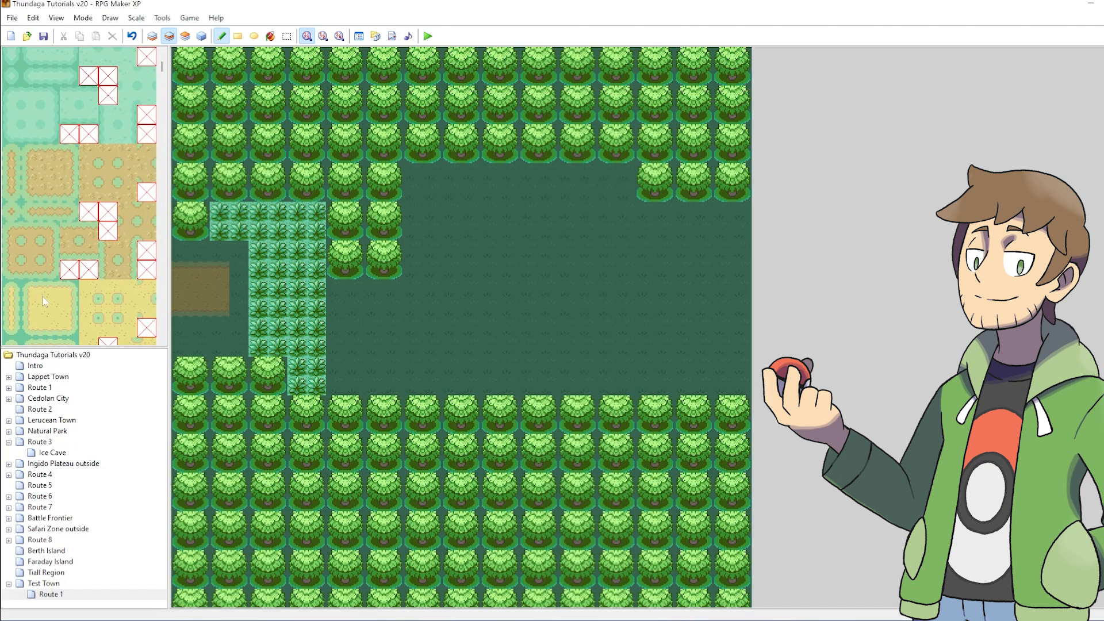
left_click_drag(65, 292, 71, 333)
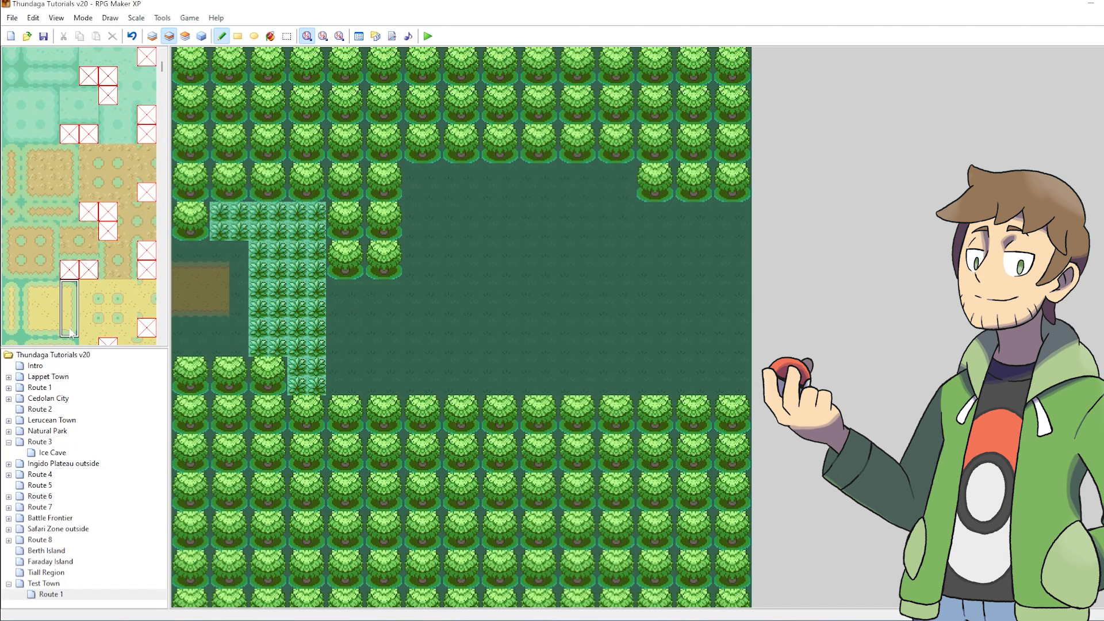
left_click(153, 36)
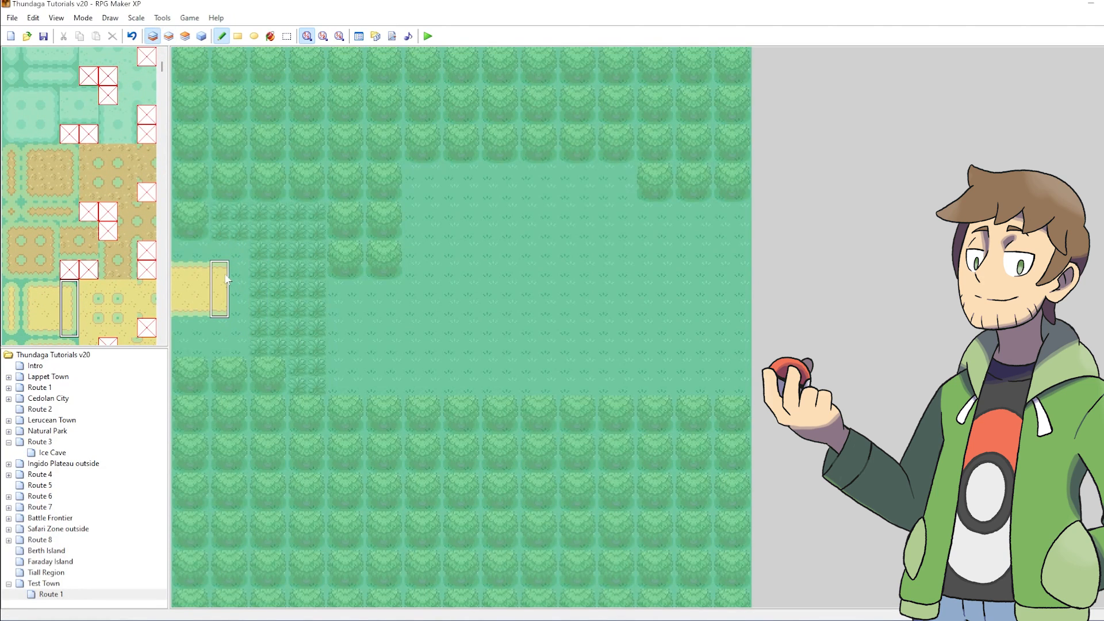
left_click(226, 276)
key("F8")
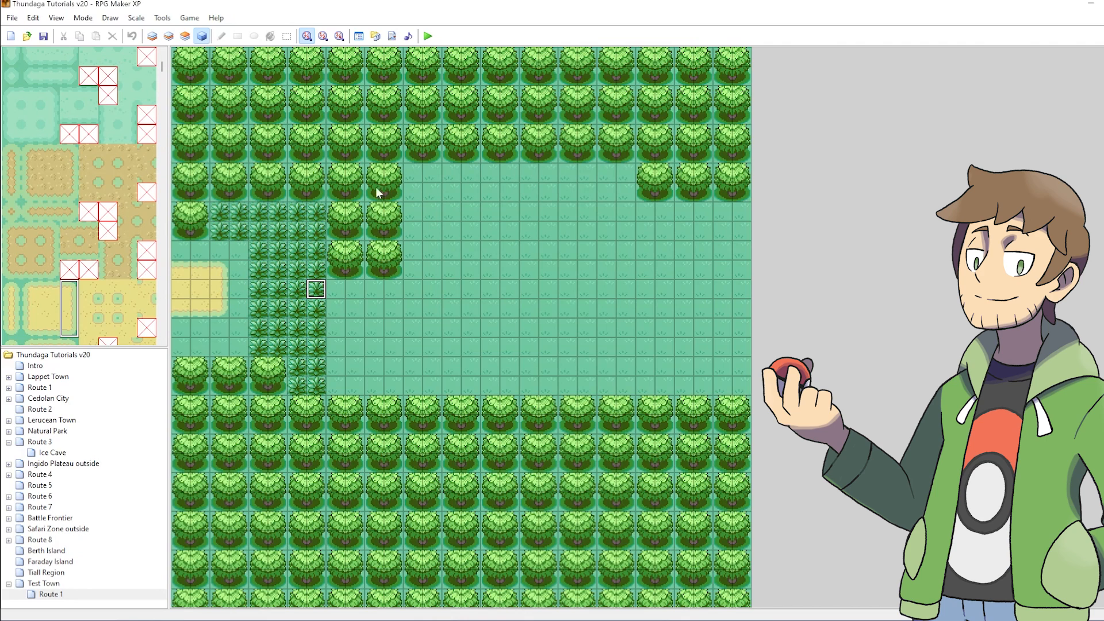
Playtest the game, continue from the Test Town save and open the debug menu.
left_click(428, 36)
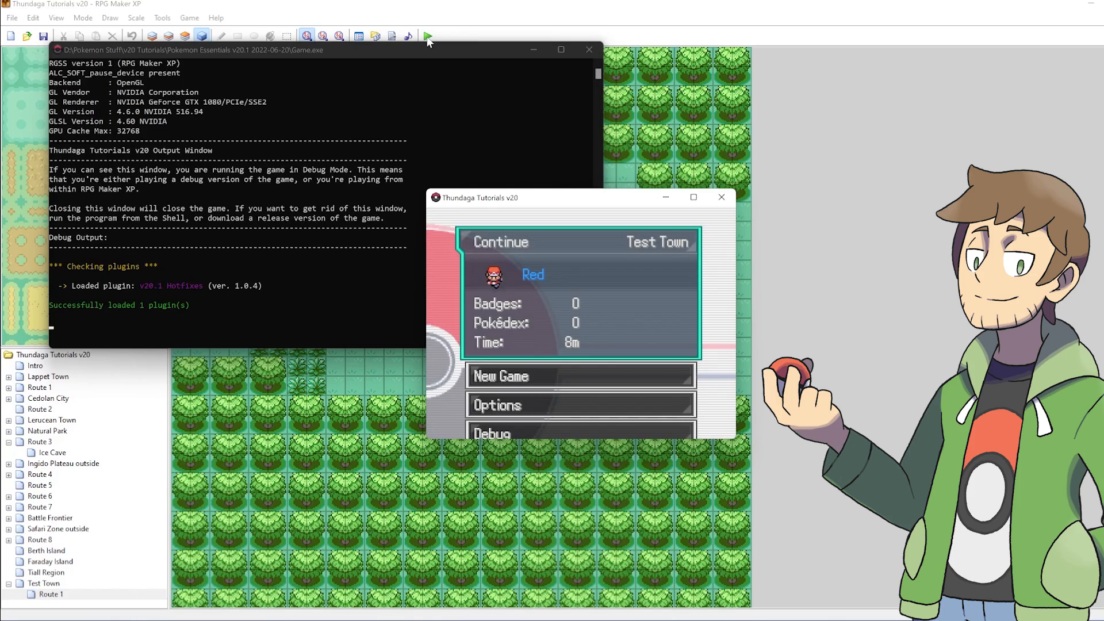
key("Return")
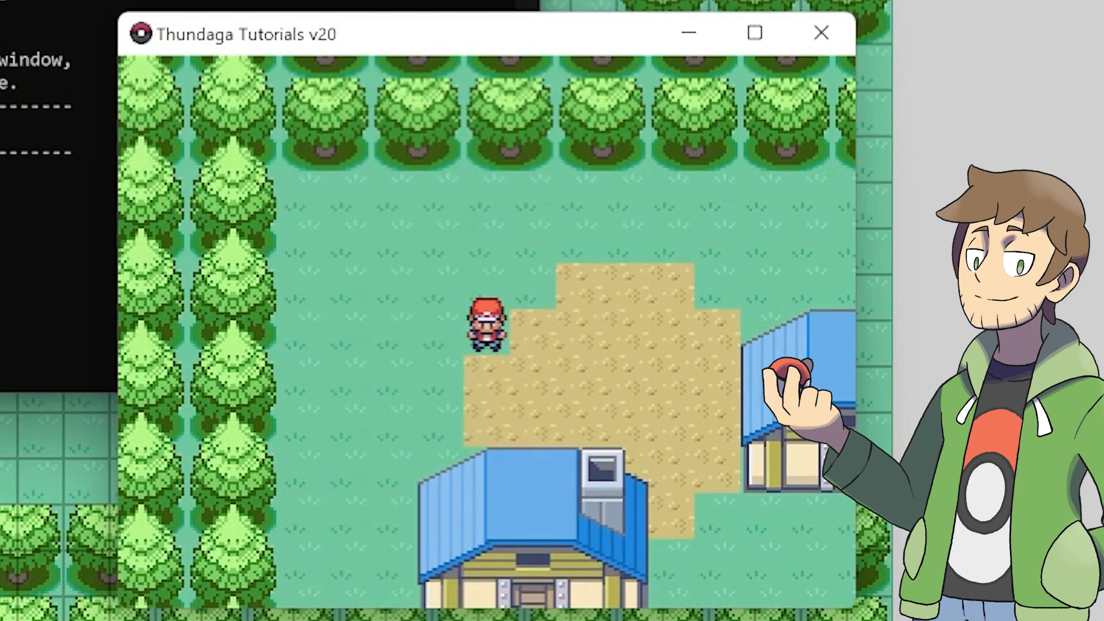
key("Escape")
key("Escape")
key("F9")
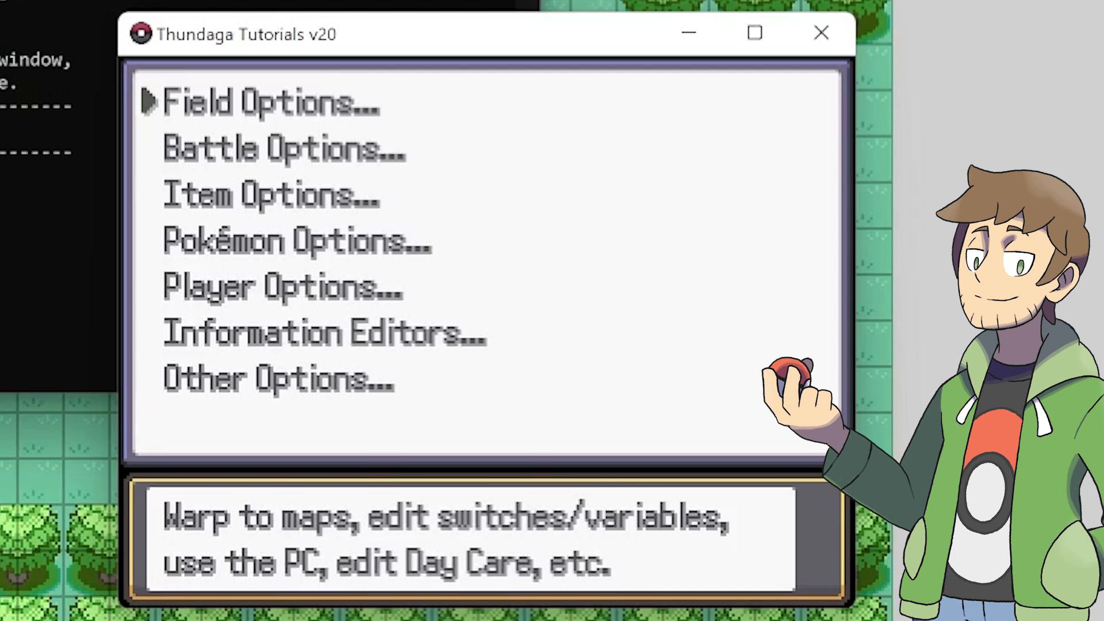
Open the Edit Map Connections tool from the debug Information Editors.
key("Up")
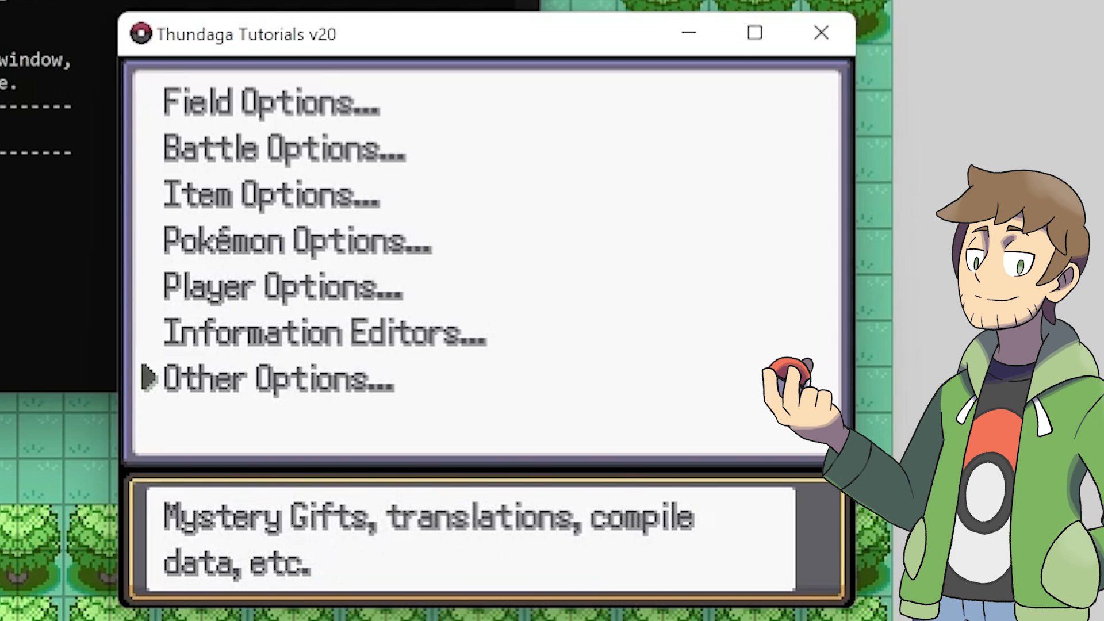
key("Up")
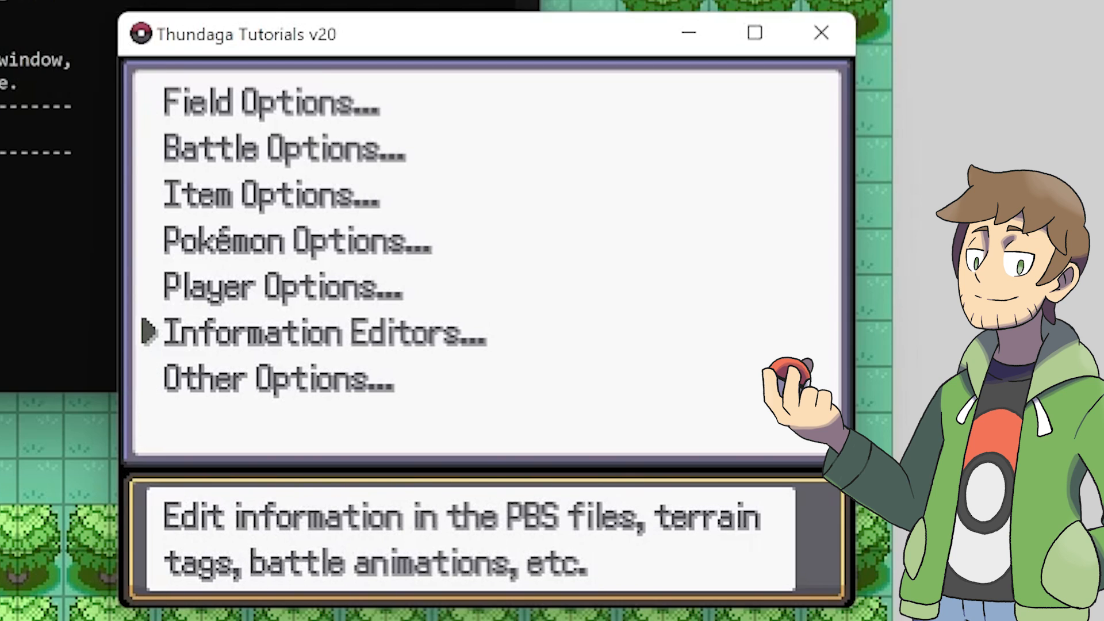
key("Return")
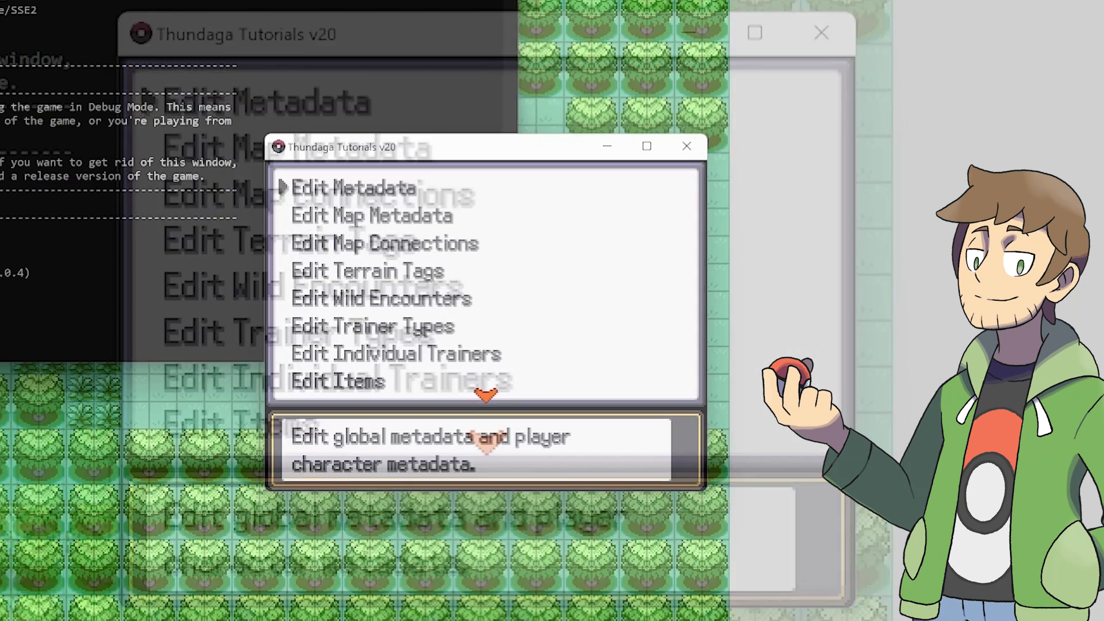
key("Down")
key("Down")
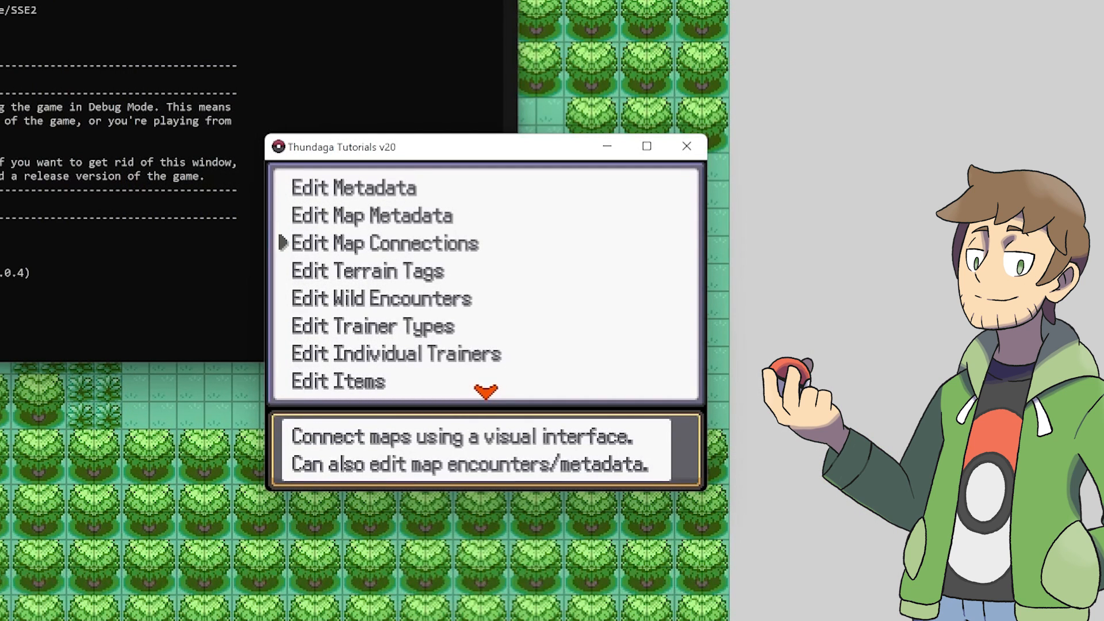
key("Return")
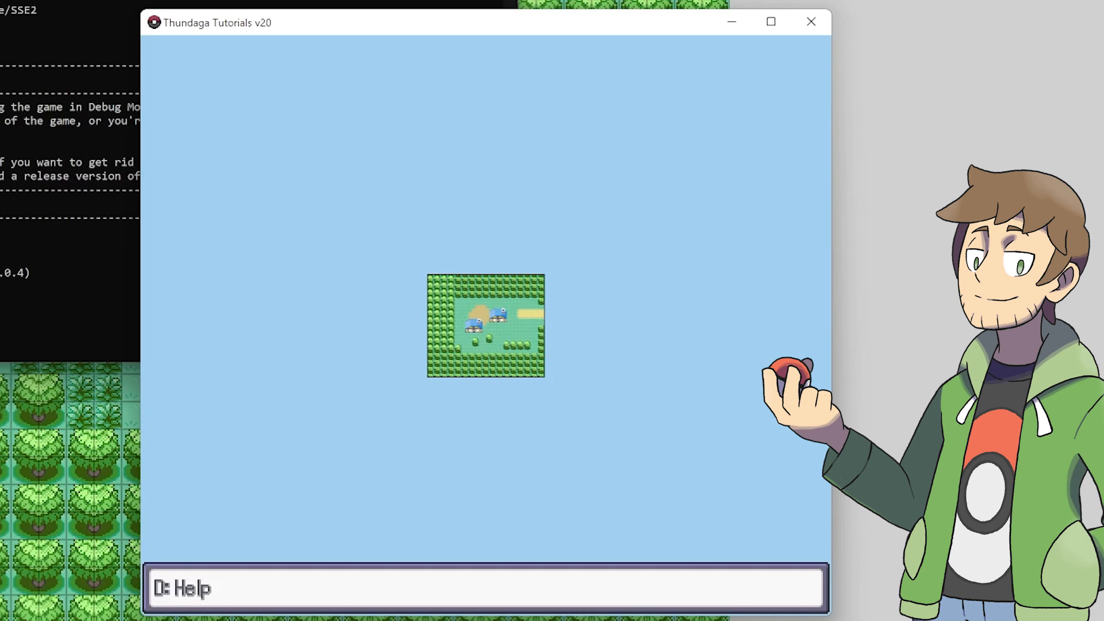
Review the map connection editor's help and go to the map 031 Route 3.
key("d")
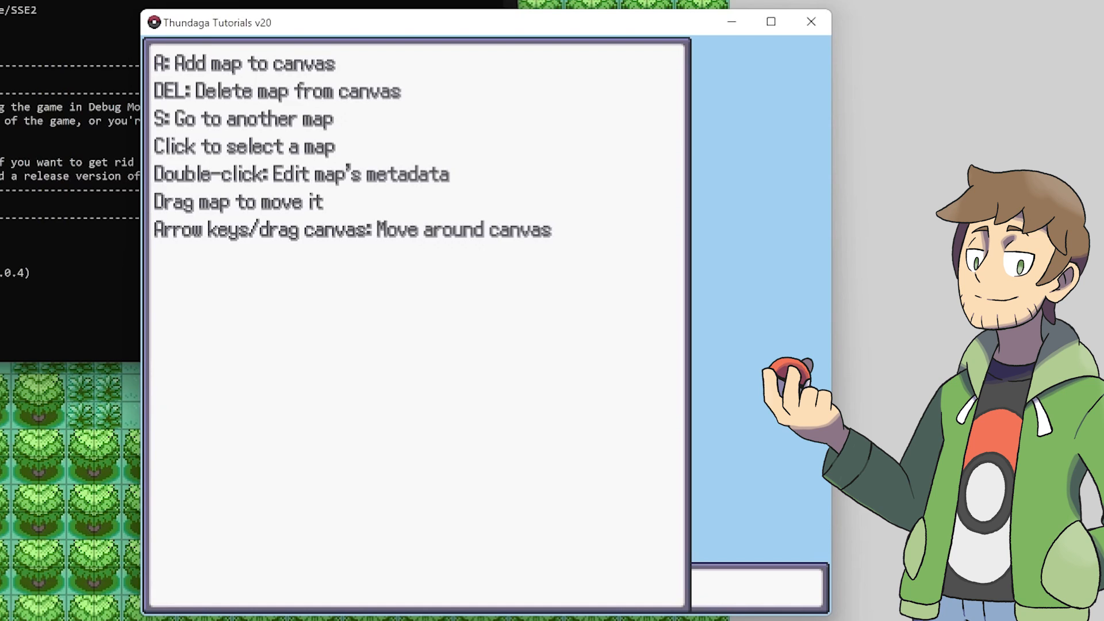
key("d")
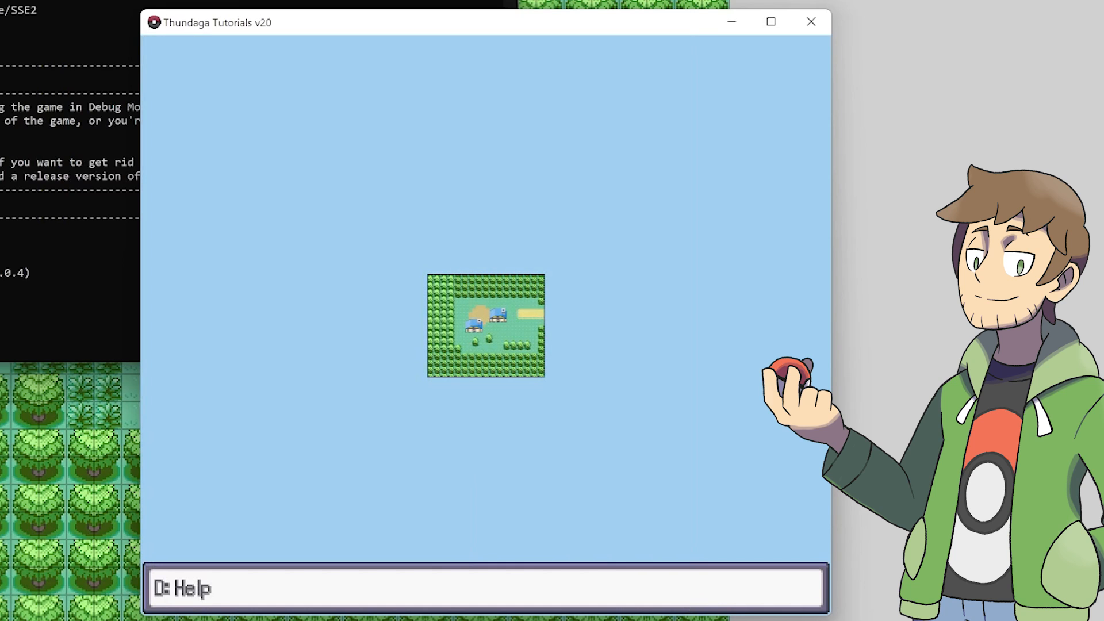
key("s")
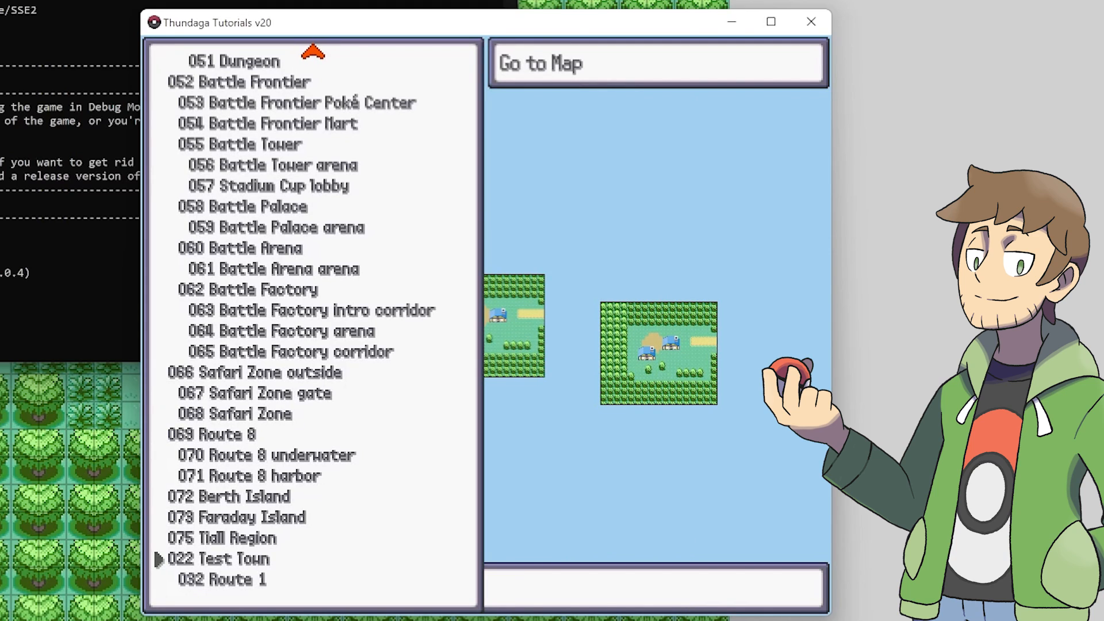
key("Page_Up")
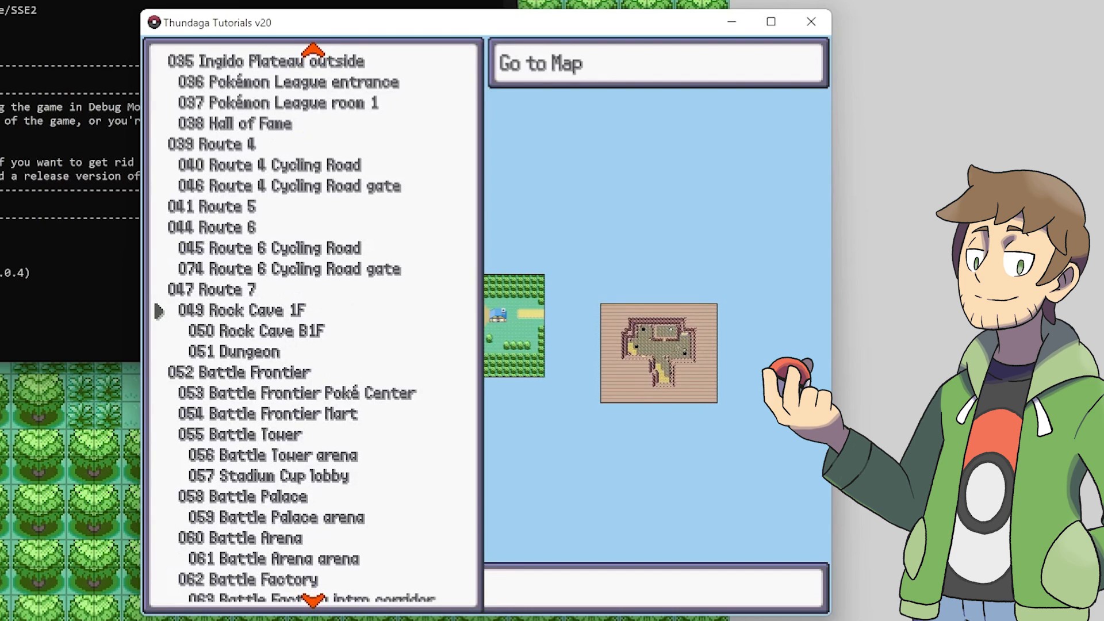
key("Page_Up")
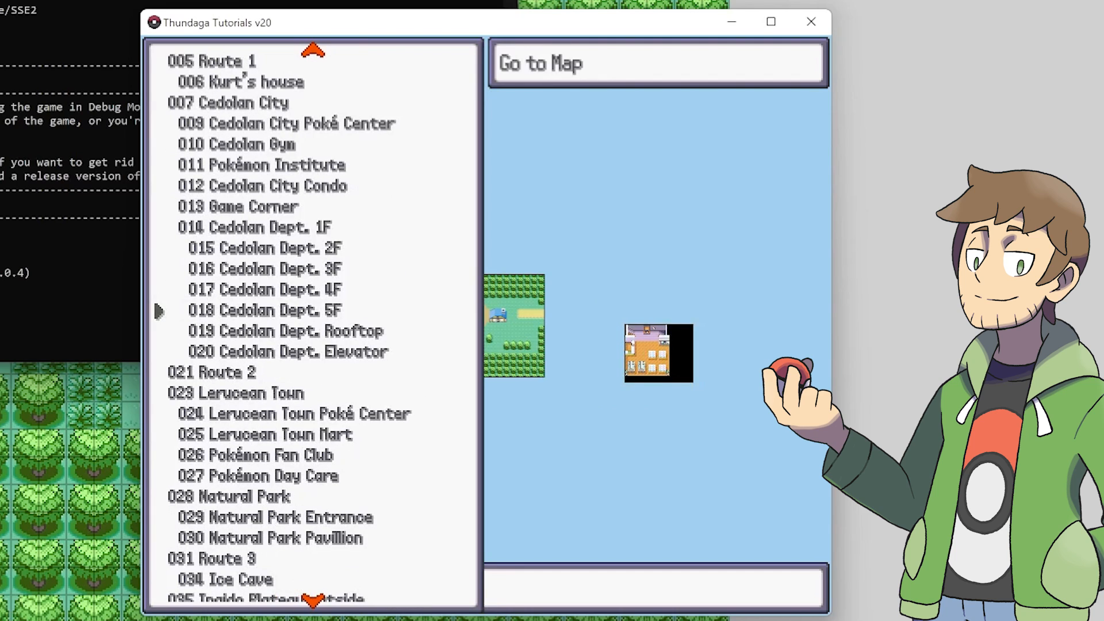
key("Down")
key("Down")
key("Down")
key("Down")
key("Down")
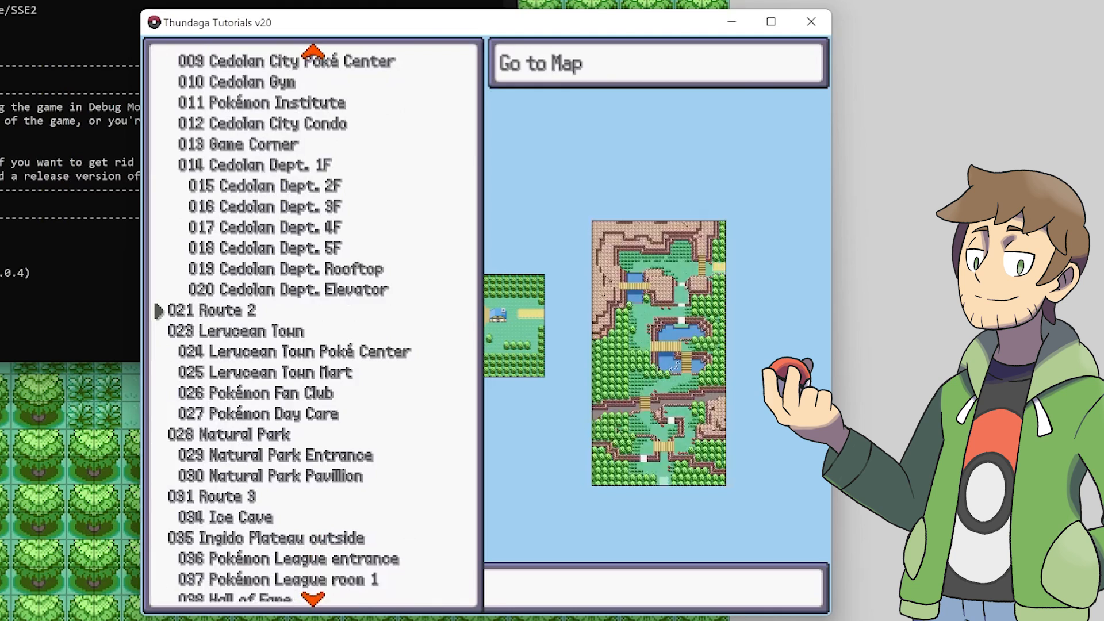
key("Down")
key("Down")
key("Down")
key("Down")
key("Down")
key("Down")
key("Down")
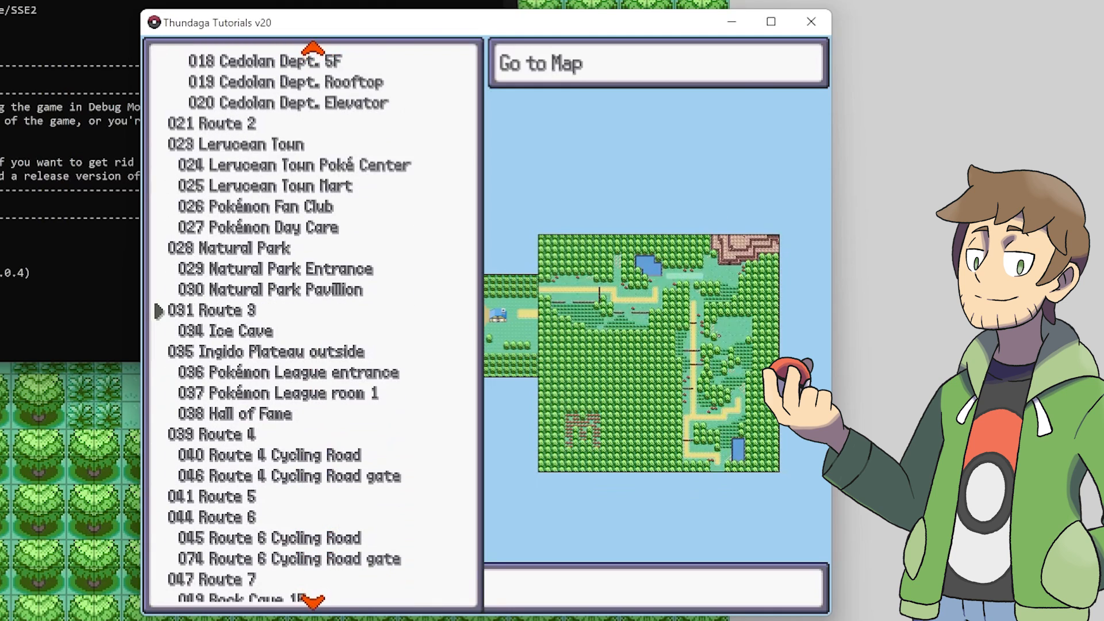
key("Return")
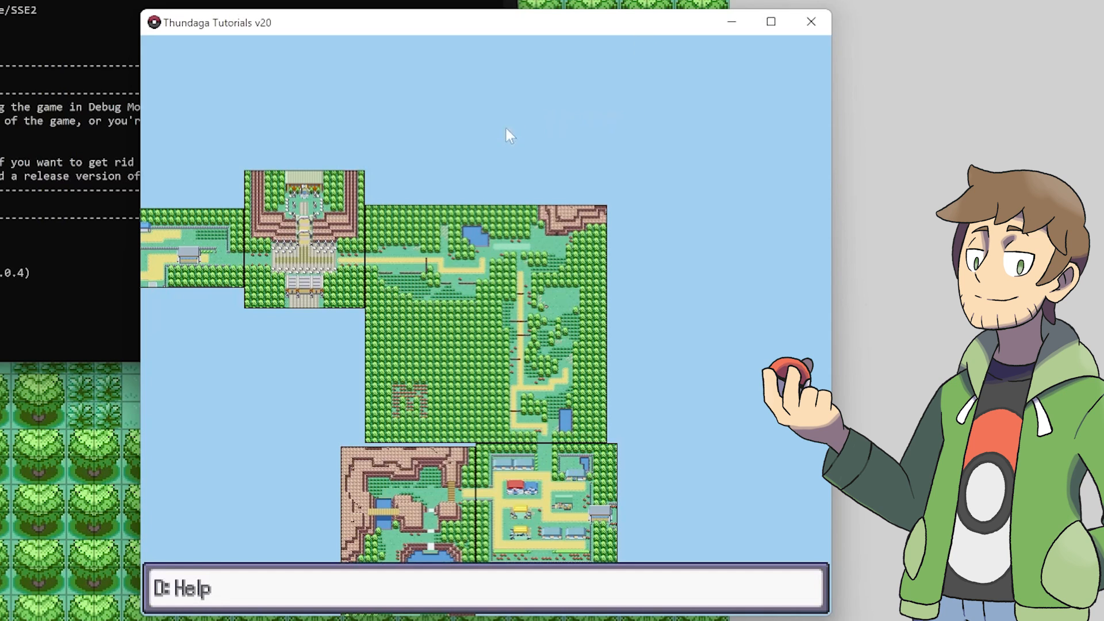
Examine how the existing towns and routes around Route 3 are connected on the canvas.
left_click_drag(506, 135, 709, 107)
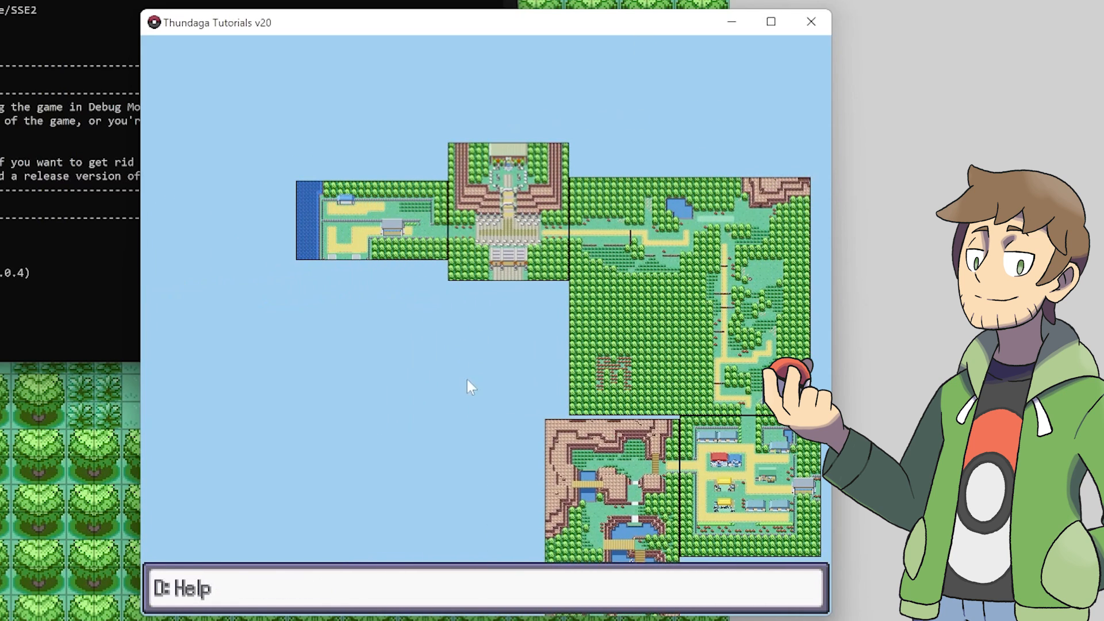
left_click_drag(467, 380, 371, 189)
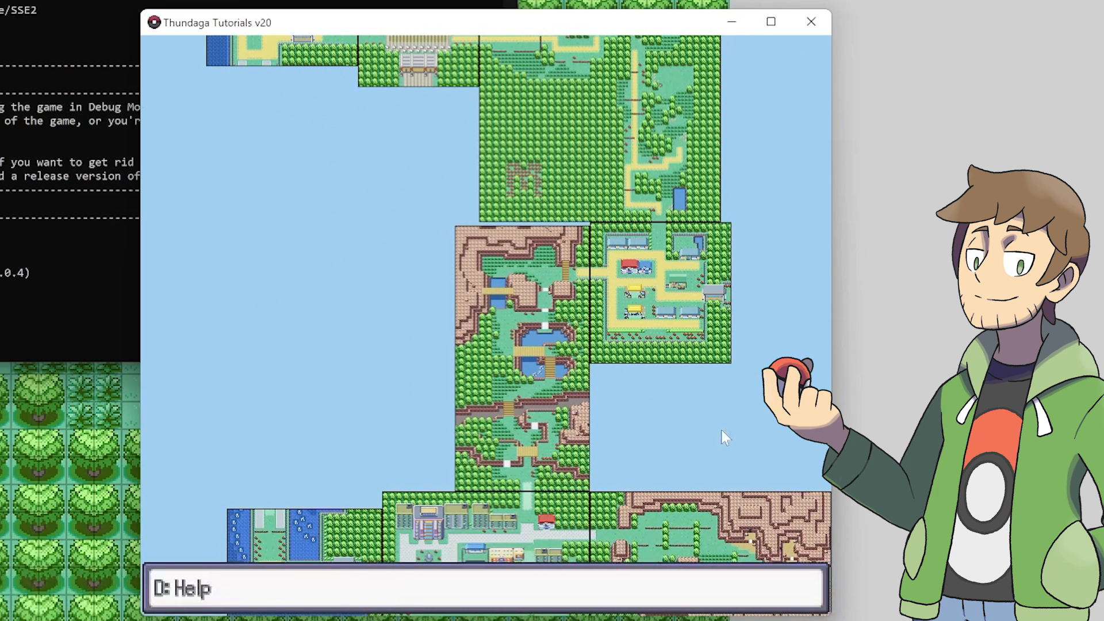
left_click_drag(722, 431, 565, 174)
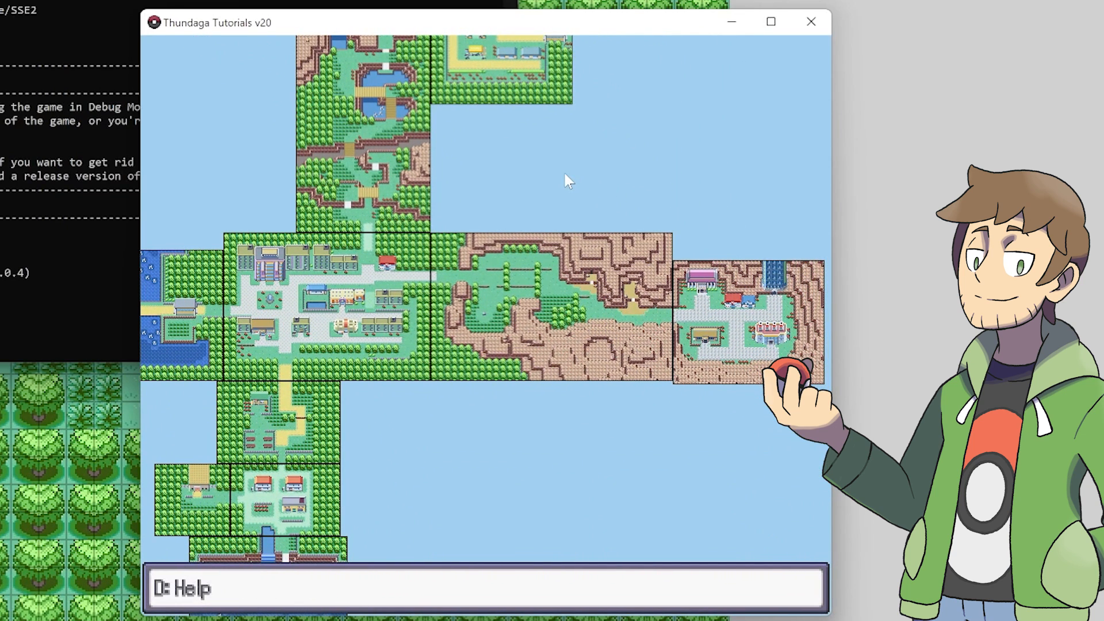
key("Left")
key("Down")
key("Right")
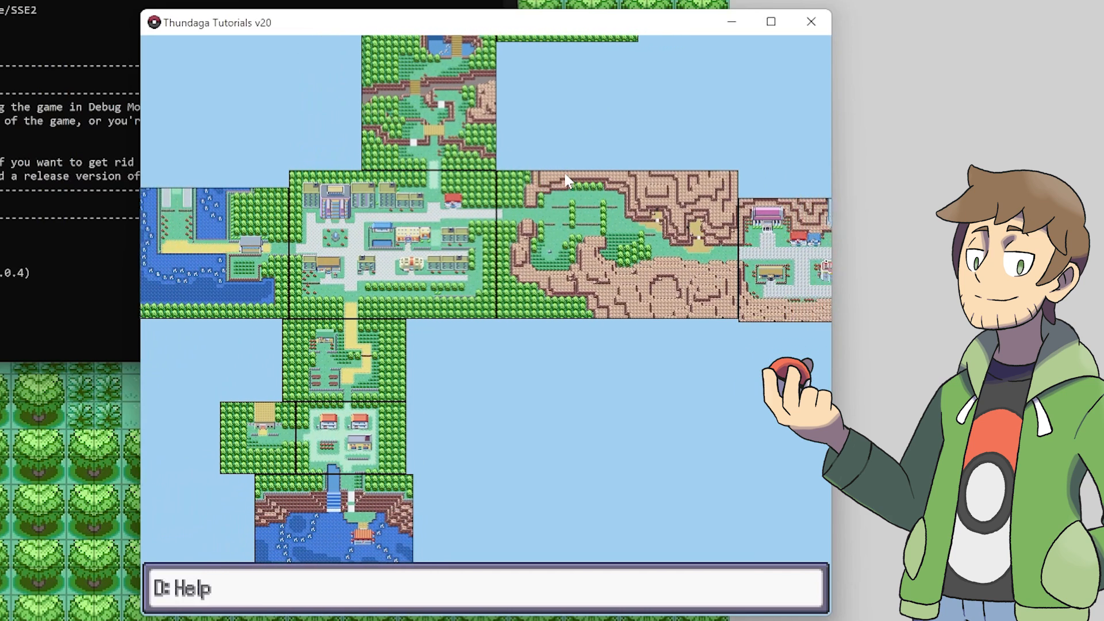
key("Left")
key("Down")
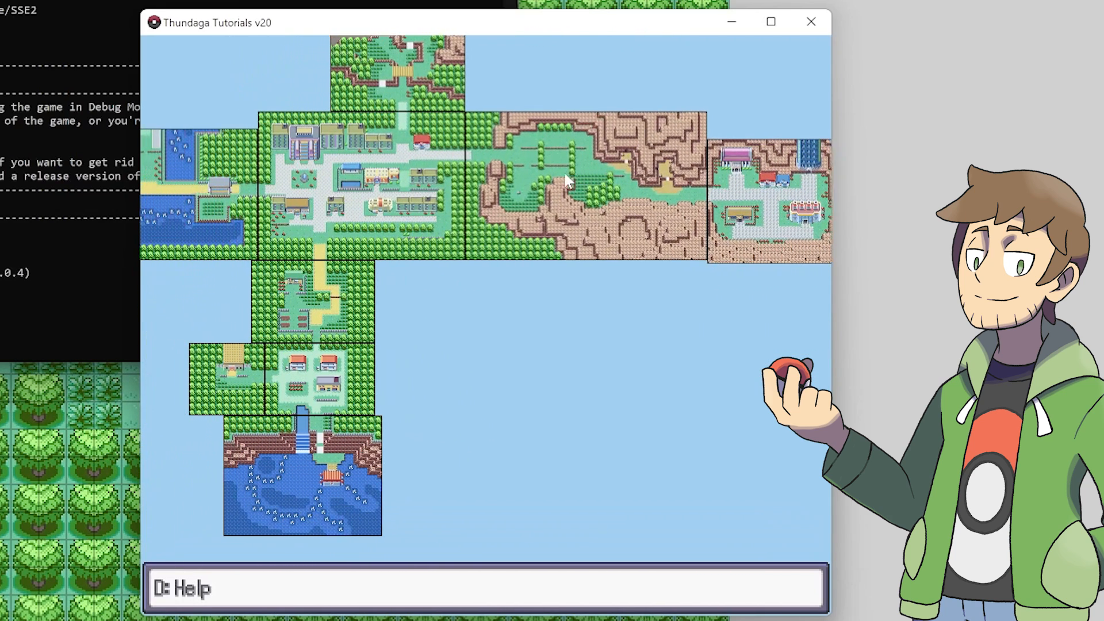
key("Left")
key("Down")
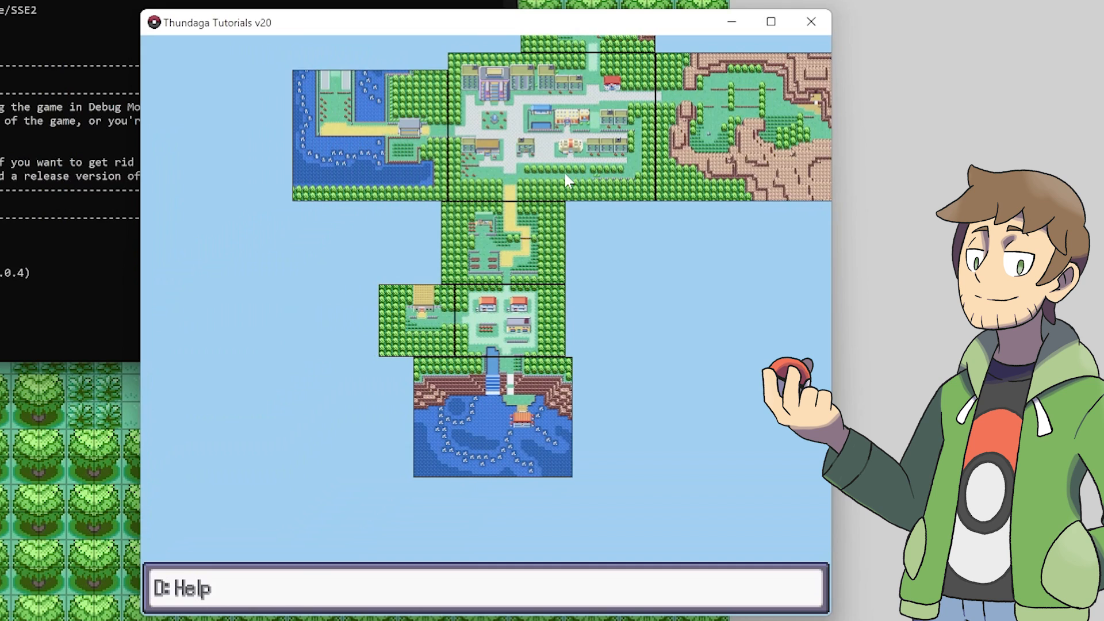
key("Left")
key("Up")
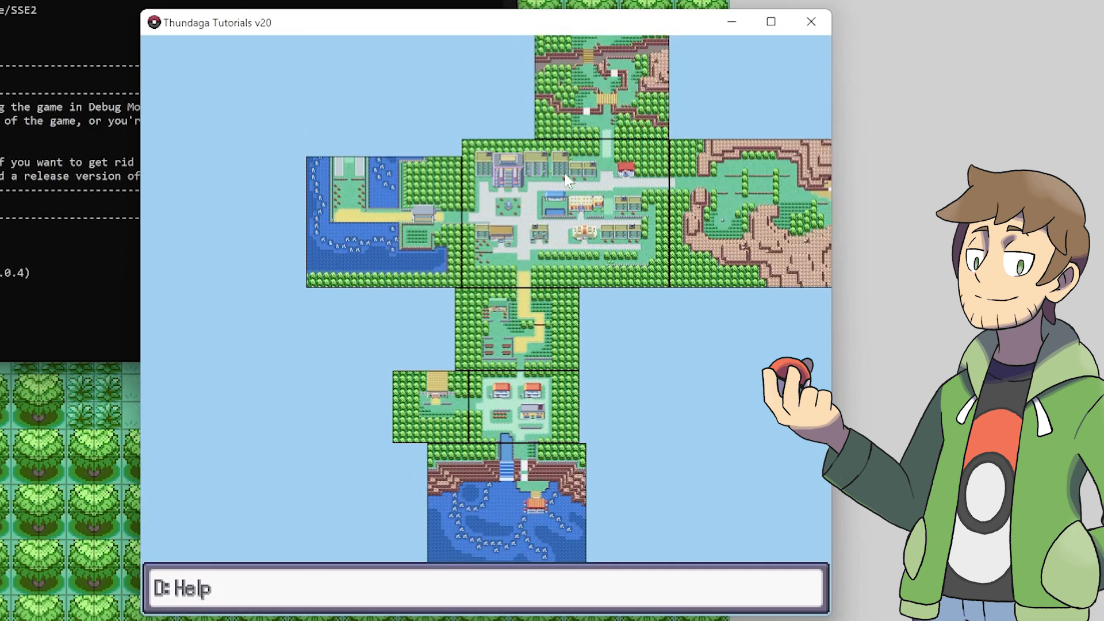
key("Up")
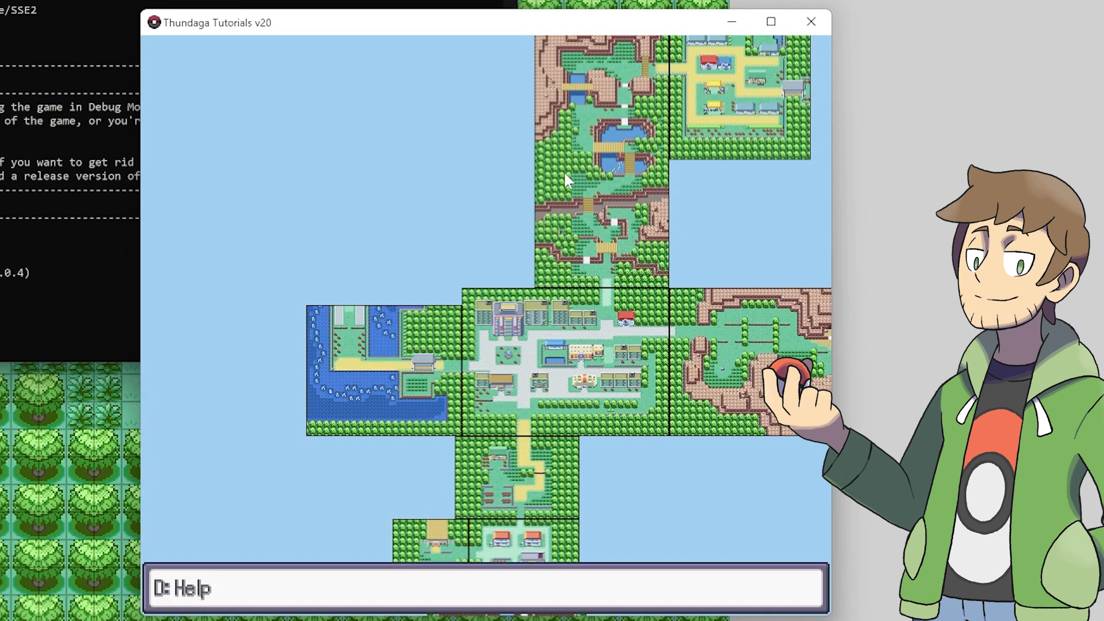
Go back to the map 022 Test Town in the connection editor.
key("s")
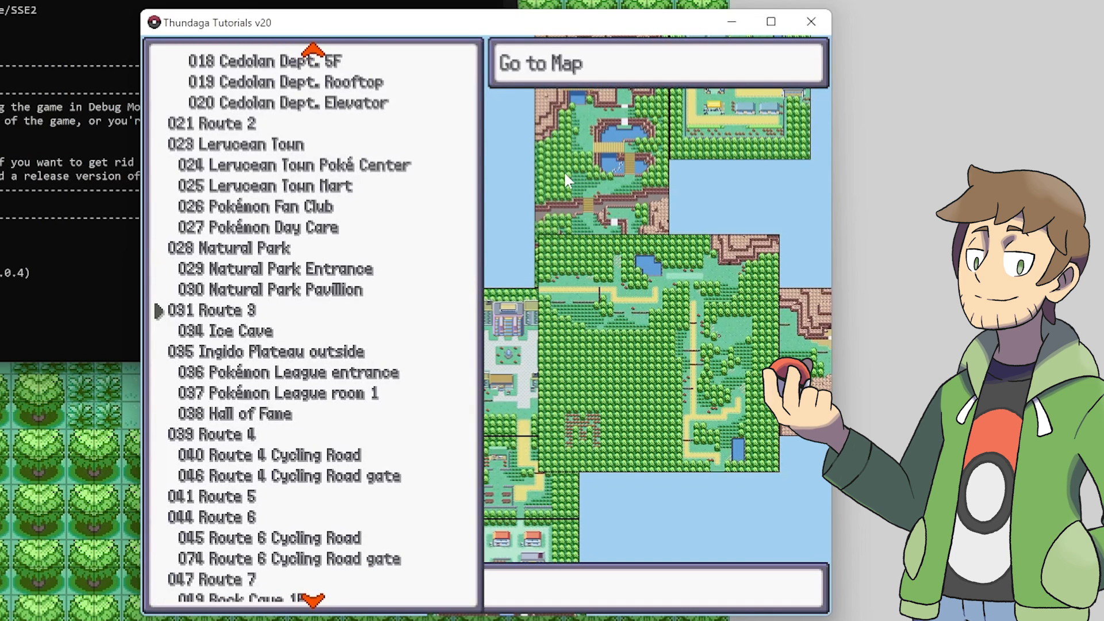
key("s")
key("s")
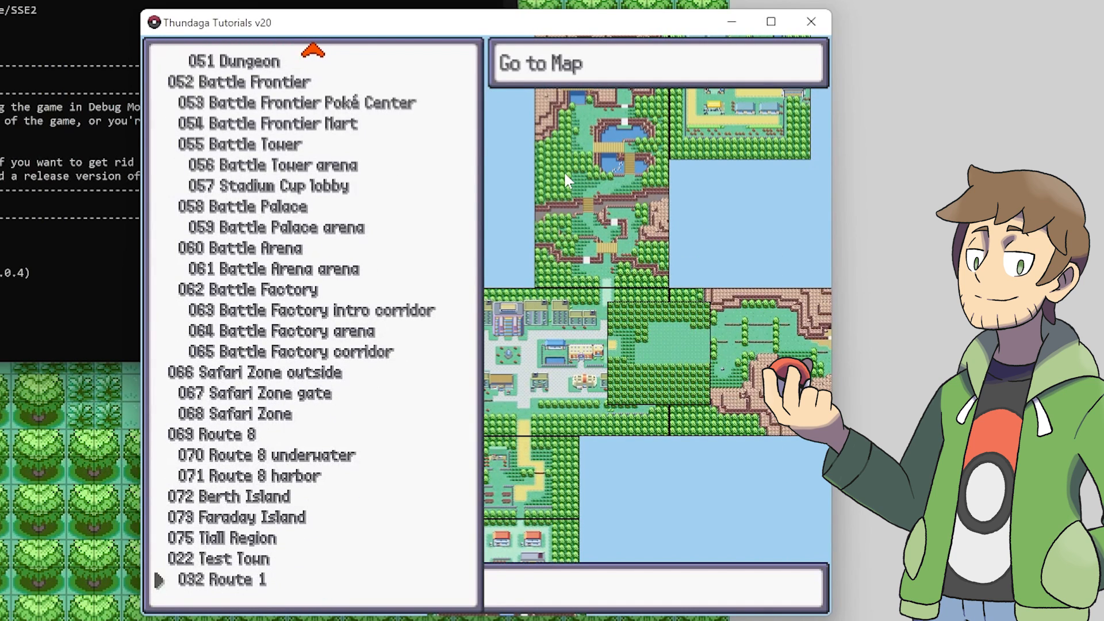
key("Return")
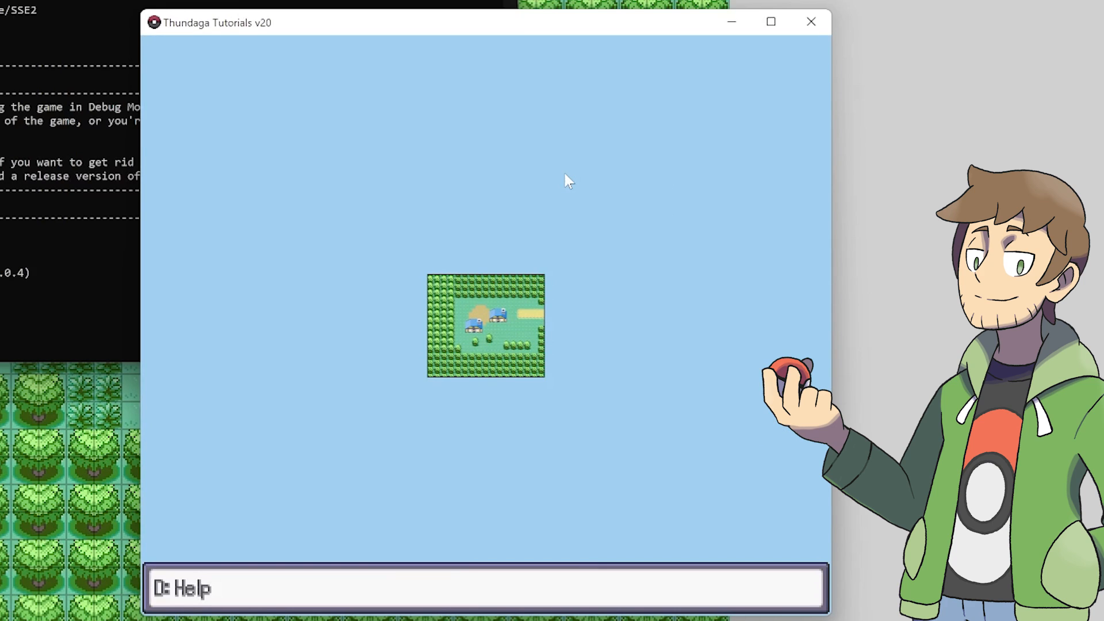
Add the map 032 Route 1 to the connection canvas alongside Test Town.
key("a")
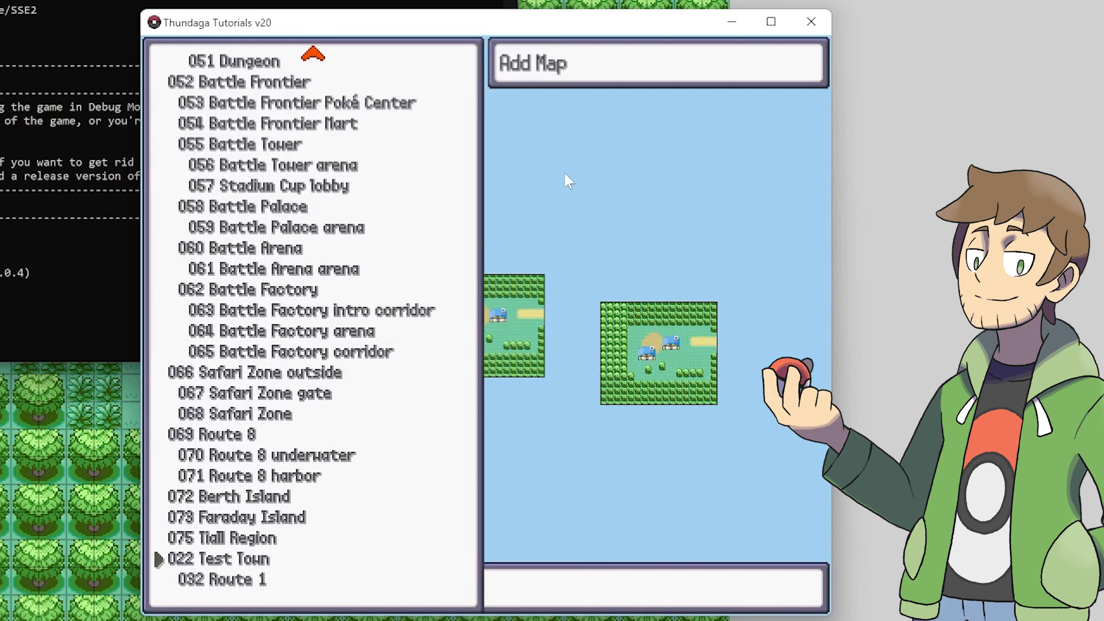
key("Down")
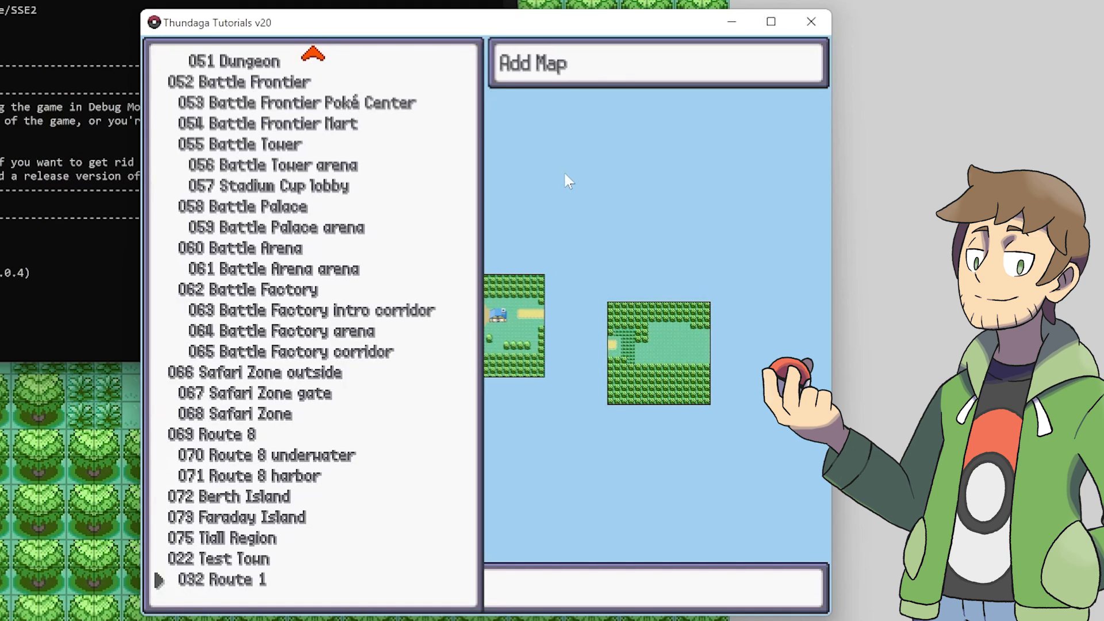
key("Return")
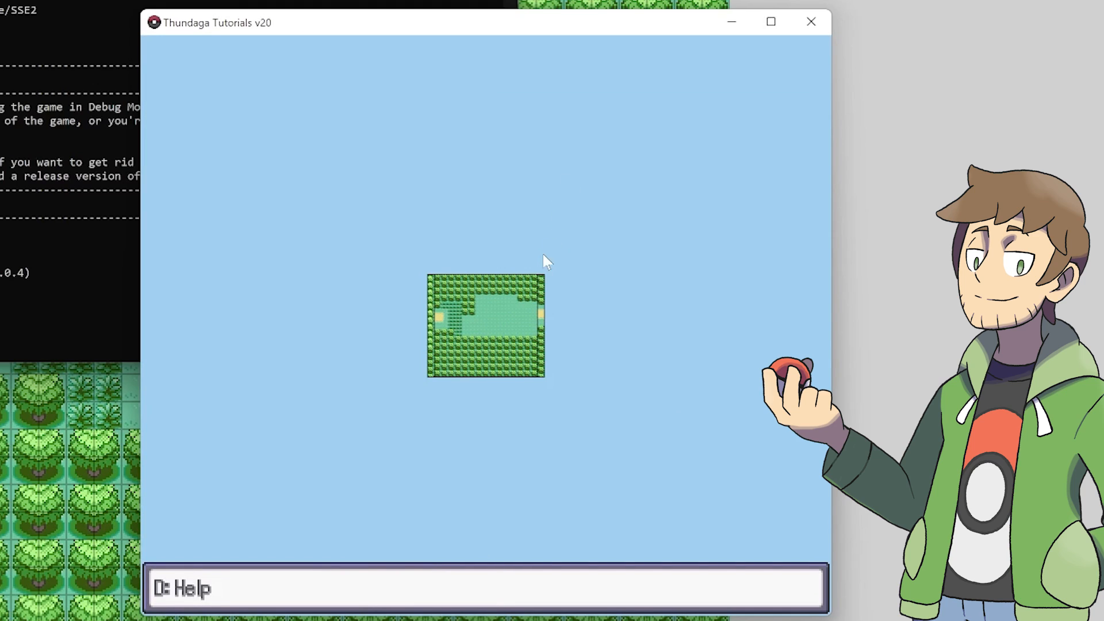
Place Test Town's east edge against Route 1's west edge so that the sand path lines up across both maps.
left_click_drag(509, 312, 402, 319)
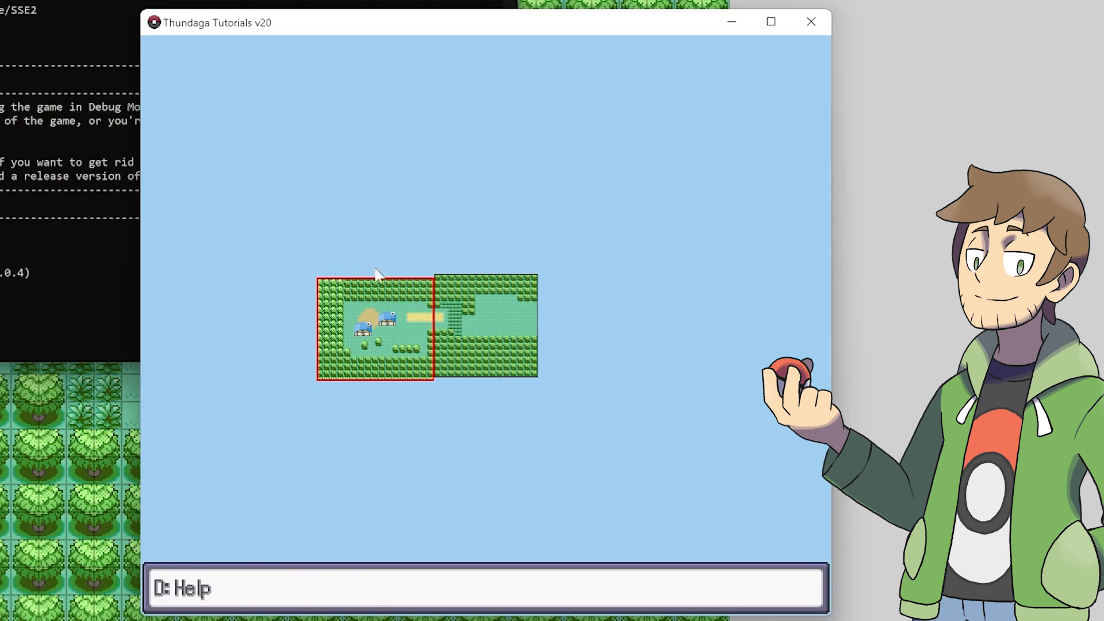
left_click(463, 304)
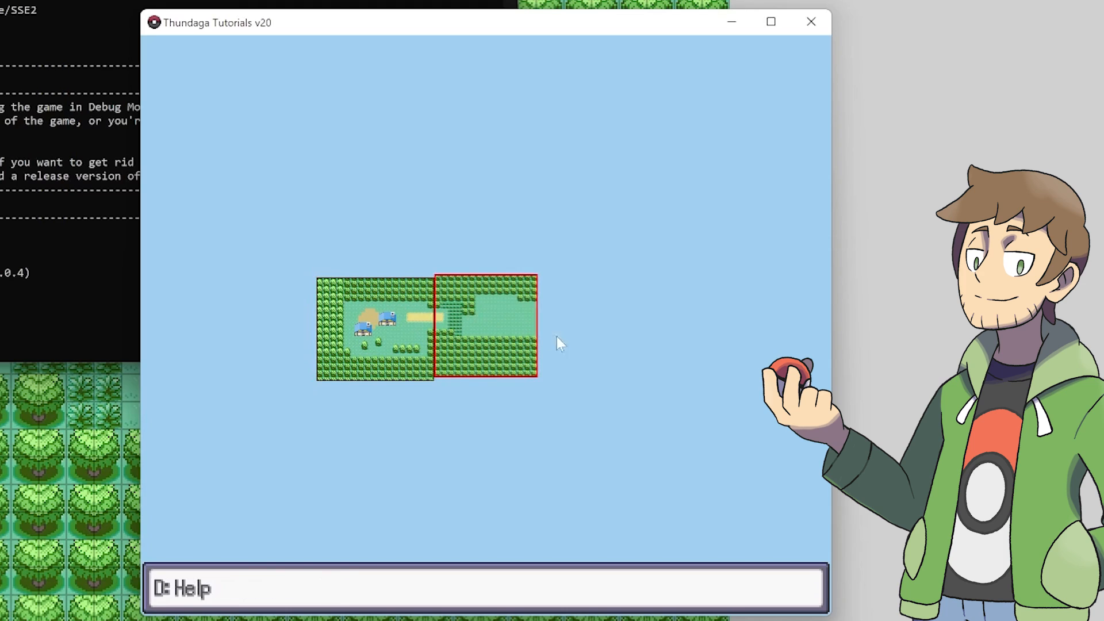
left_click(570, 351)
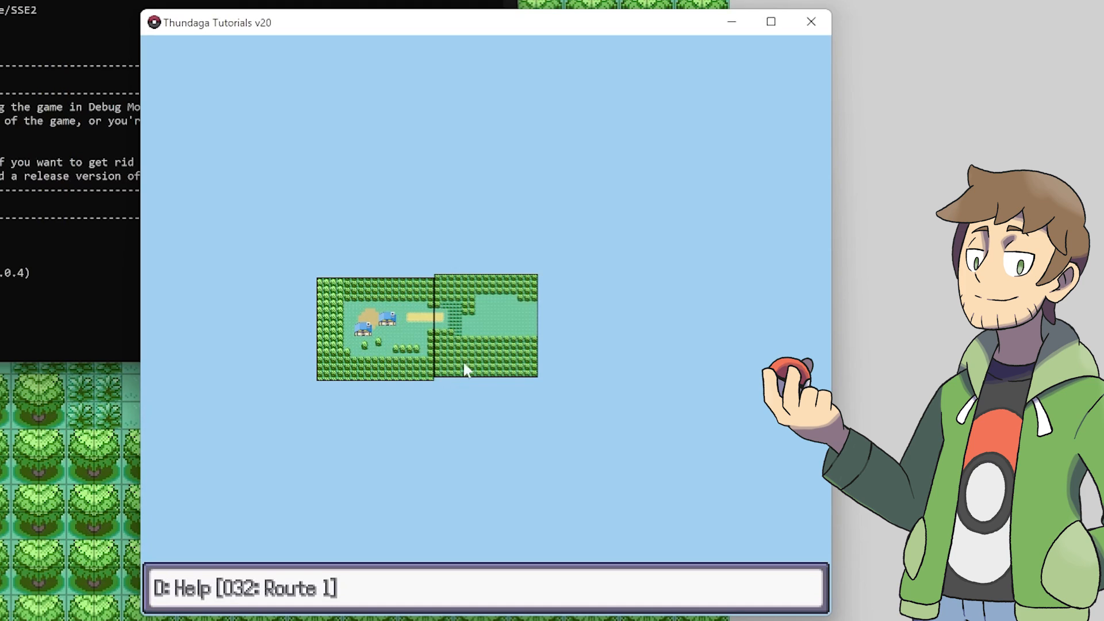
mouse_move(483, 332)
left_mouse_down()
mouse_move(436, 328)
mouse_move(487, 332)
left_mouse_up()
left_click(471, 420)
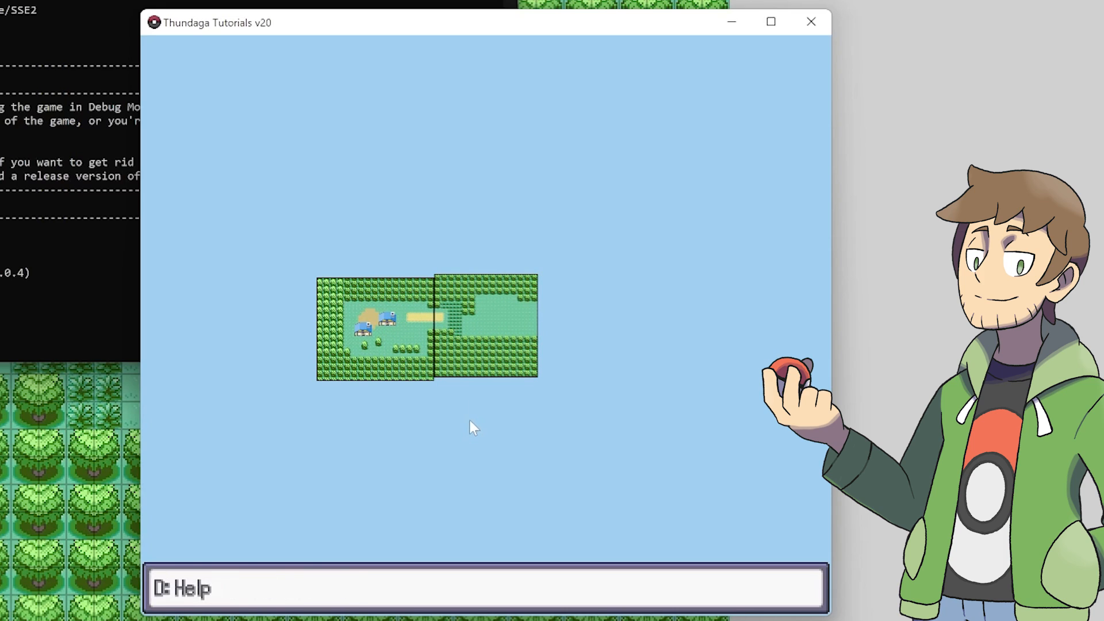
Save the map connection changes and leave the editor and debug tools to return to the running game.
key("Escape")
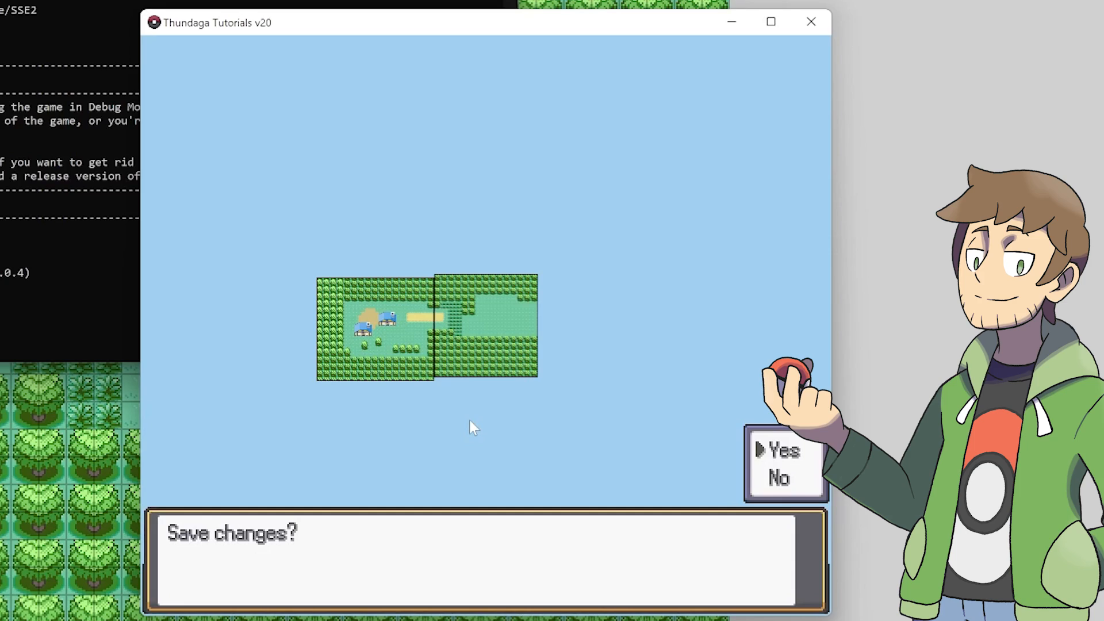
key("Return")
key("Return")
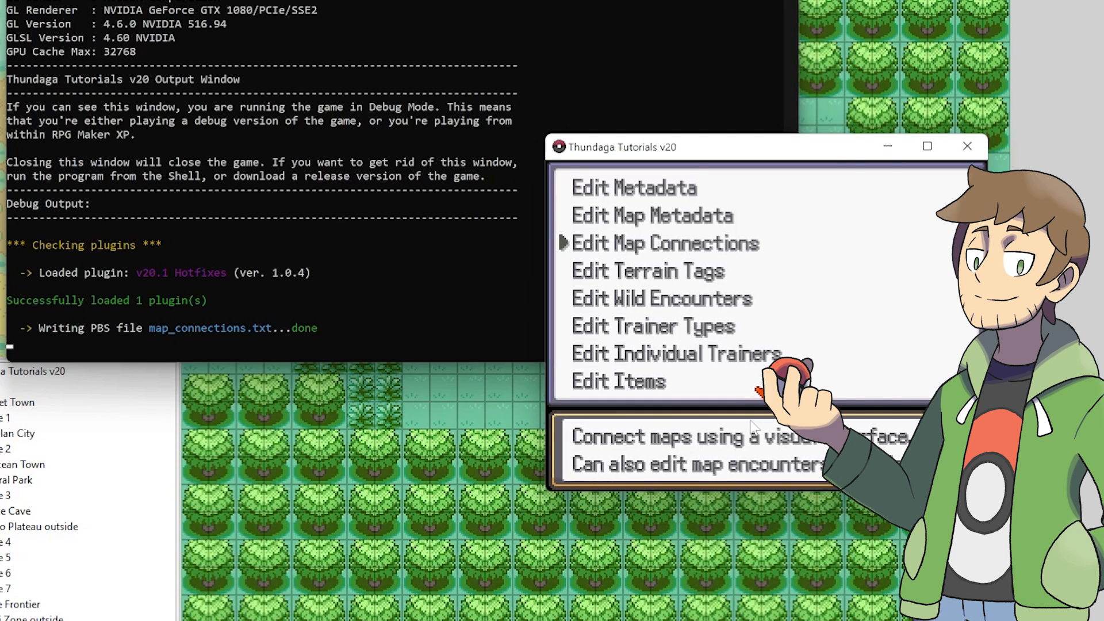
key("Escape")
key("Escape")
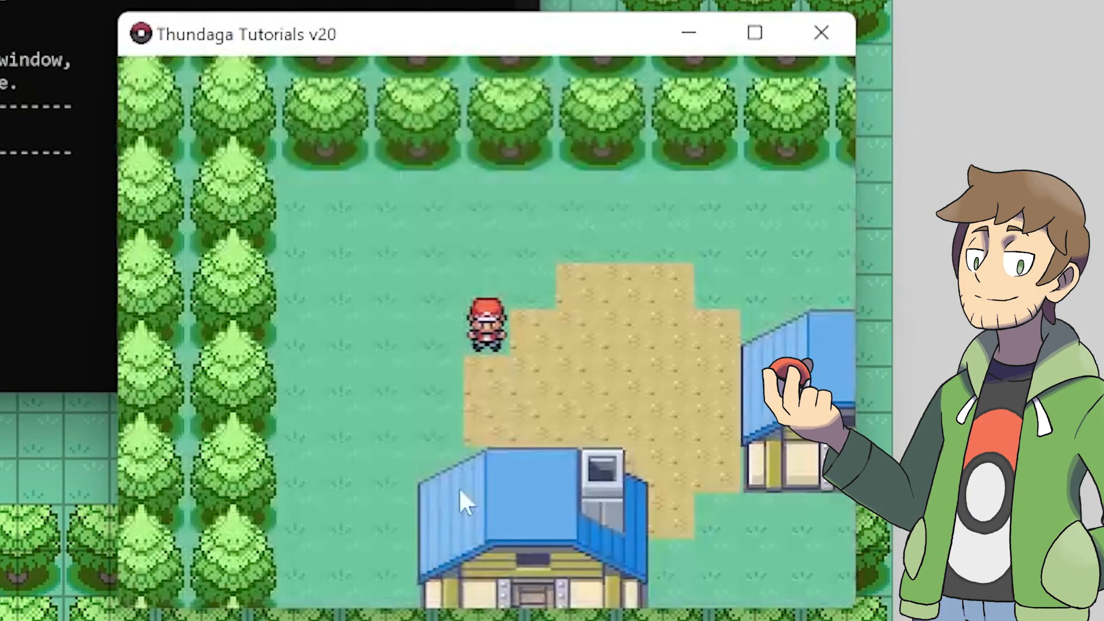
Walk the player east through Test Town, along the sand path and across the tall grass into Route 1 to test the connection.
key("Right")
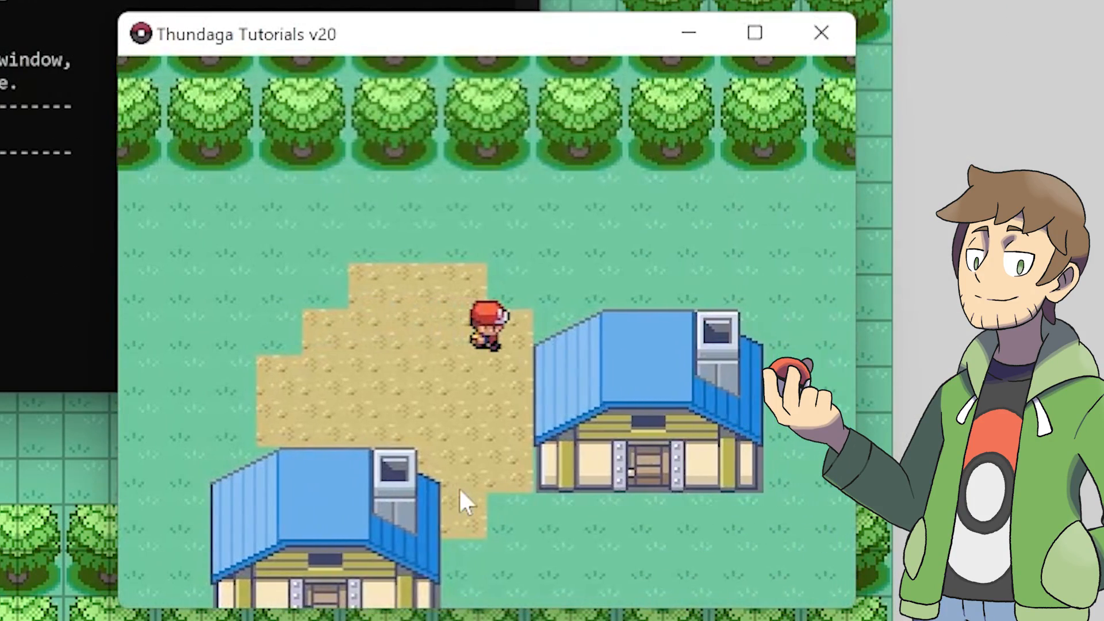
key("Right")
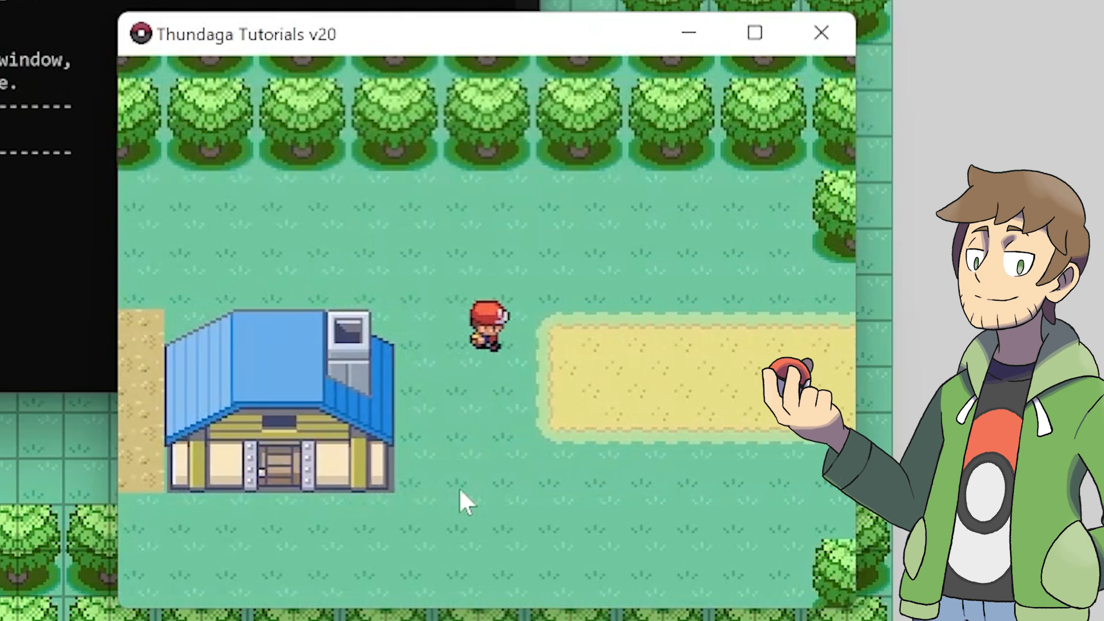
key("Right")
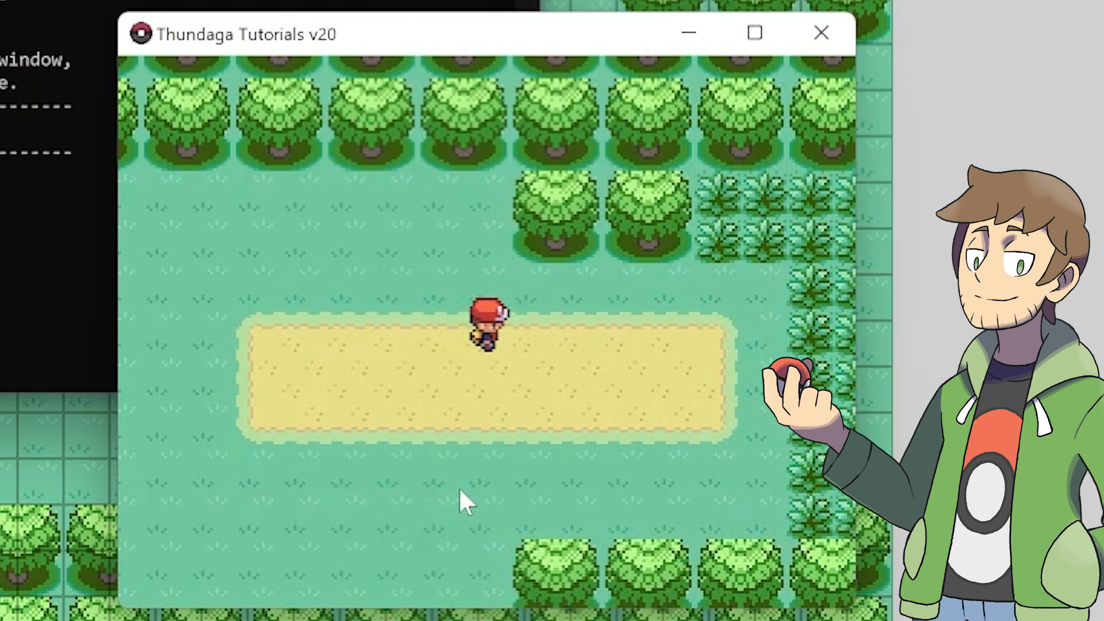
key("Down")
key("Right")
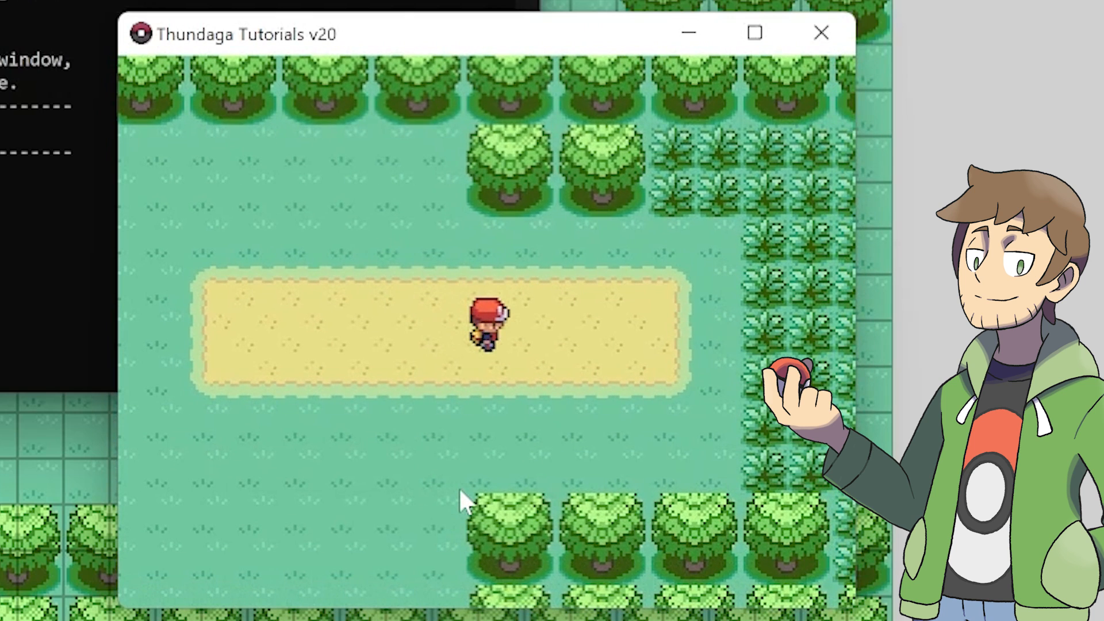
key("Right")
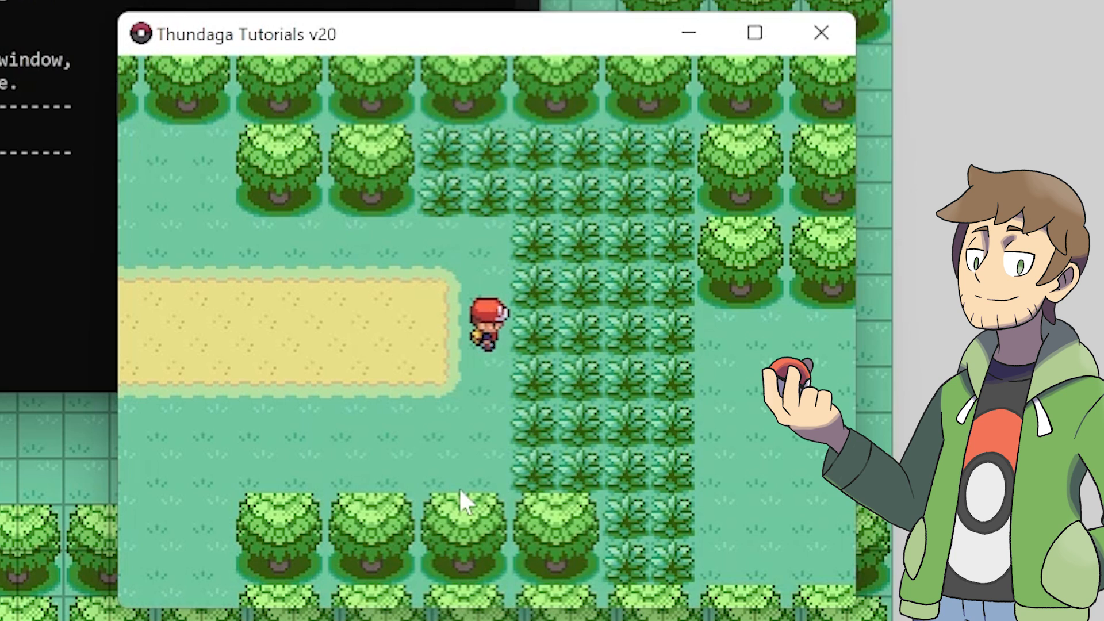
key("Right")
key("Right")
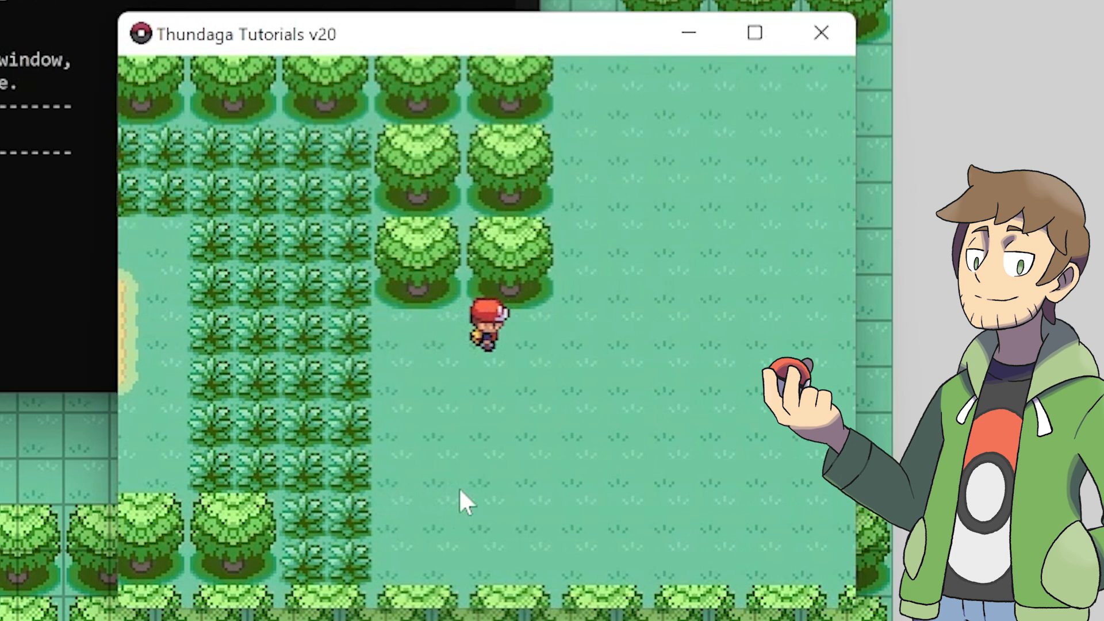